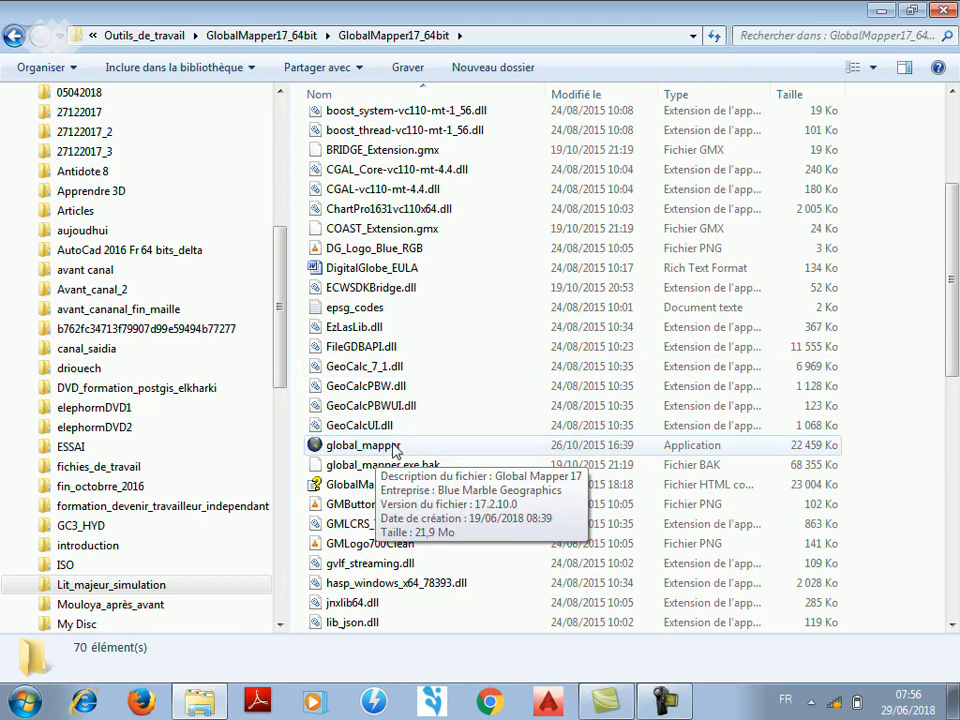
- Launch Global Mapper from the global_mapper application file, allow it to run, and start opening local data files
double_click(386, 452)
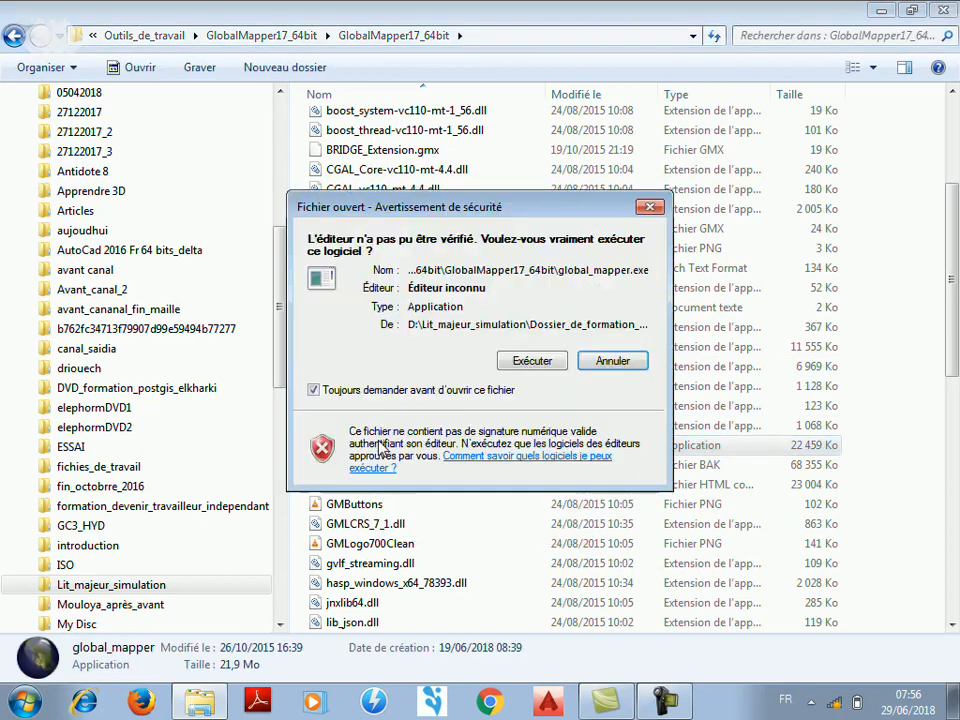
click(534, 362)
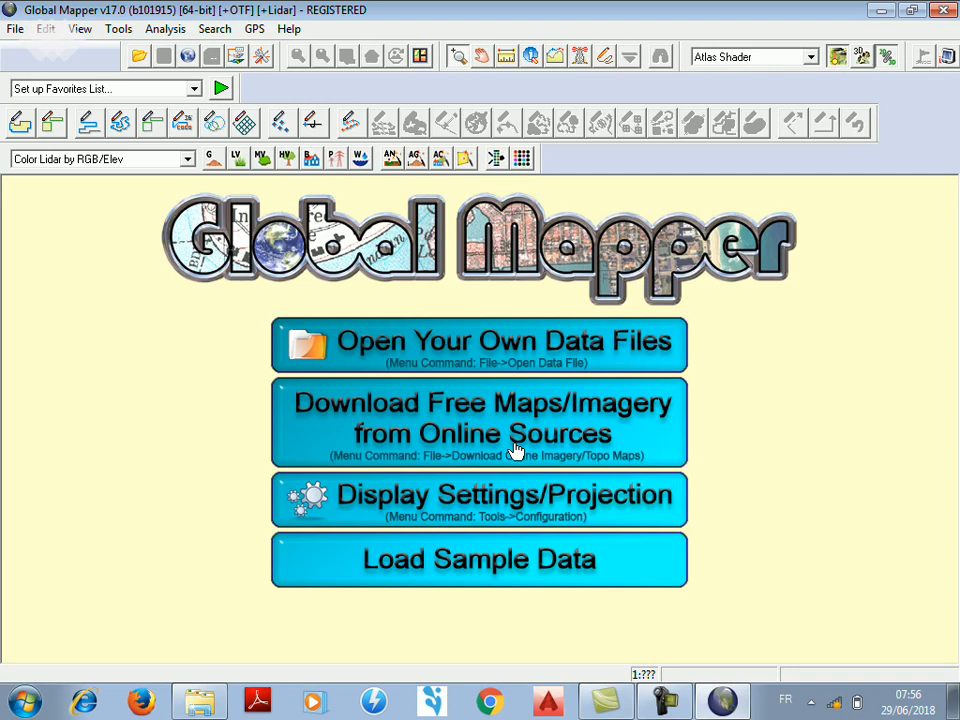
click(495, 339)
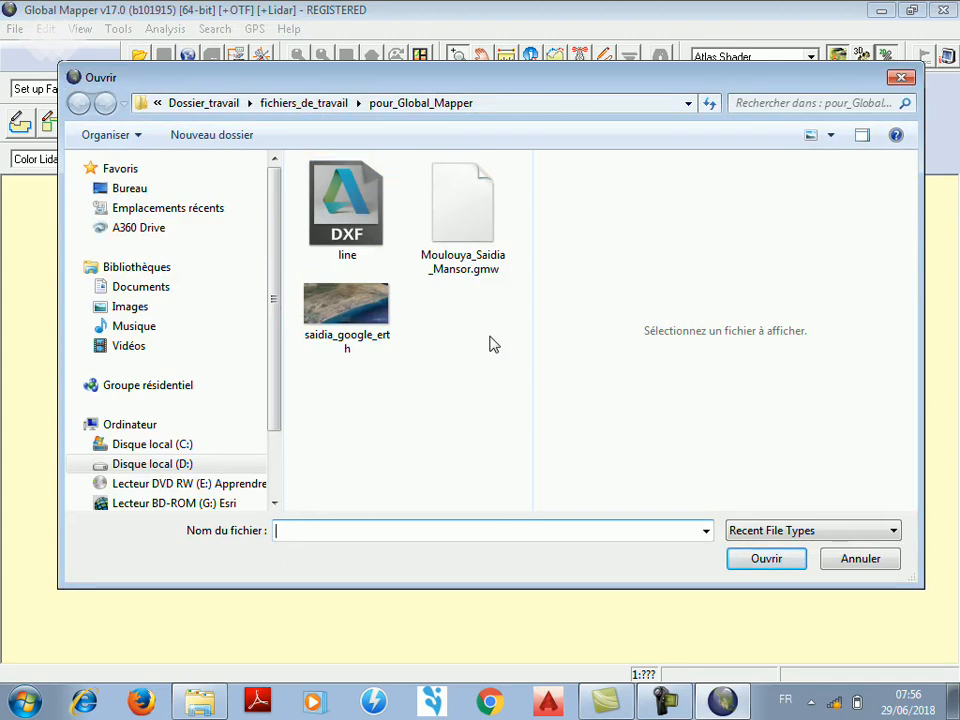
- Preview the saidia_google_erth image in Windows Photo Viewer, then close the viewer to return to the file selection
click(350, 295)
right_click(350, 295)
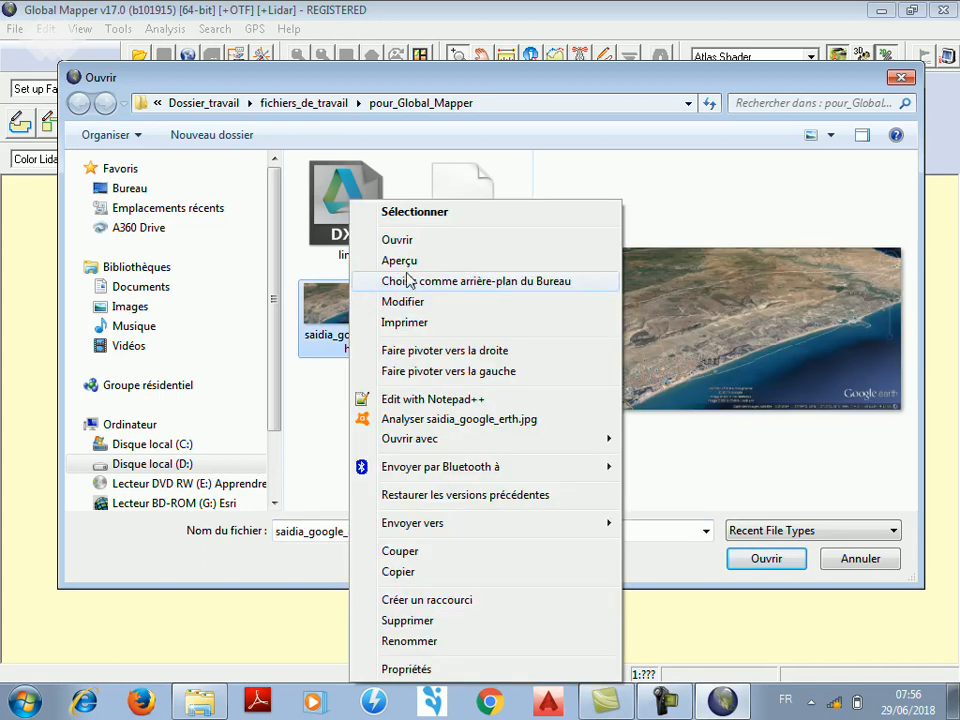
click(380, 377)
click(472, 346)
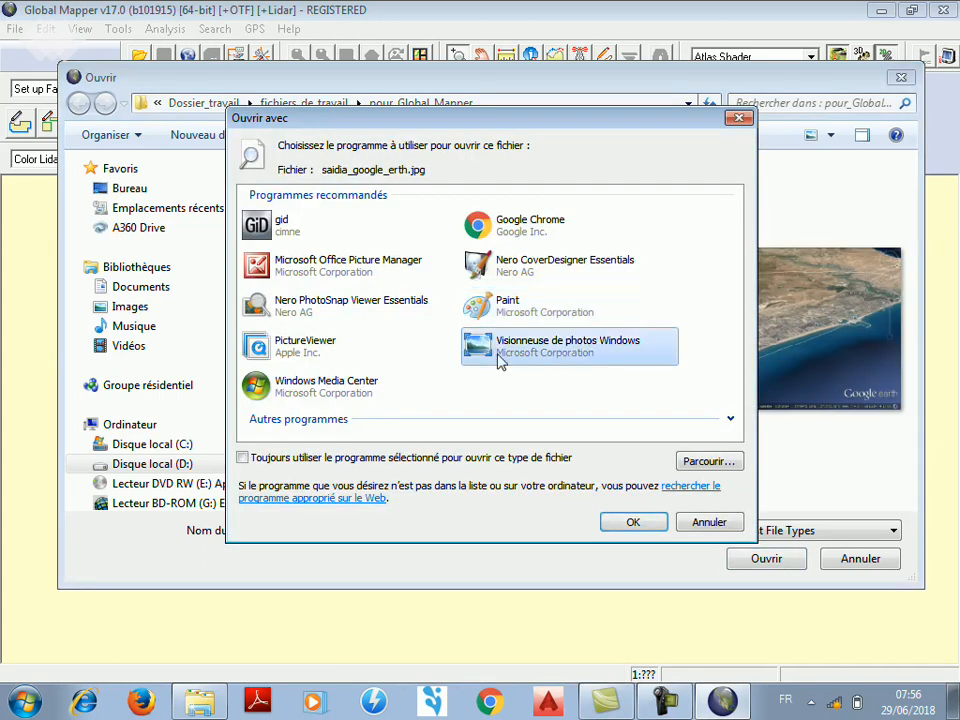
click(633, 521)
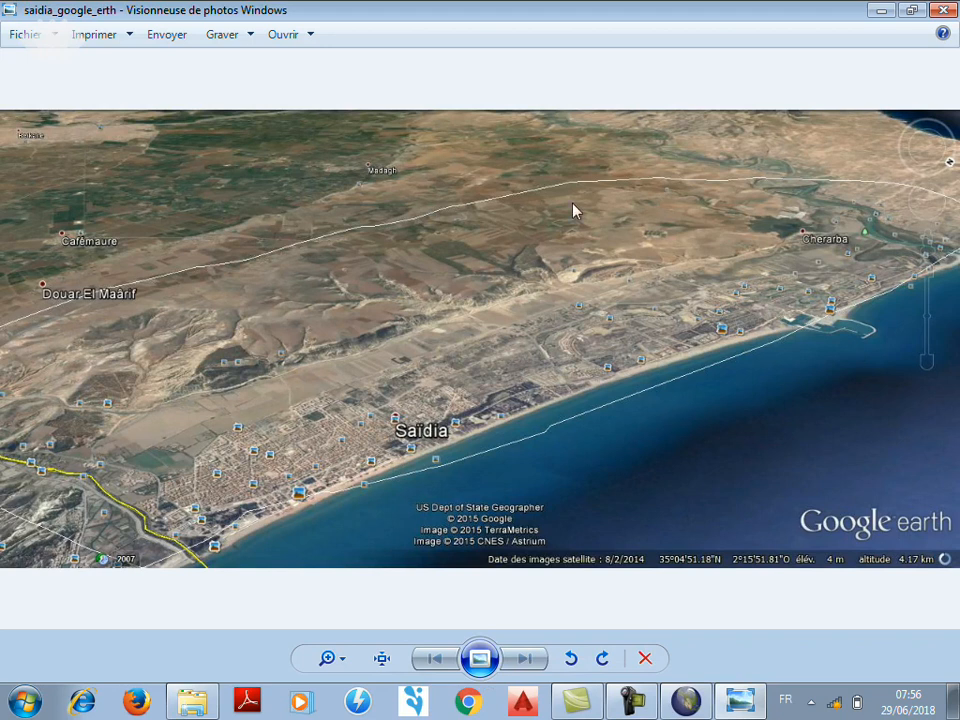
click(953, 9)
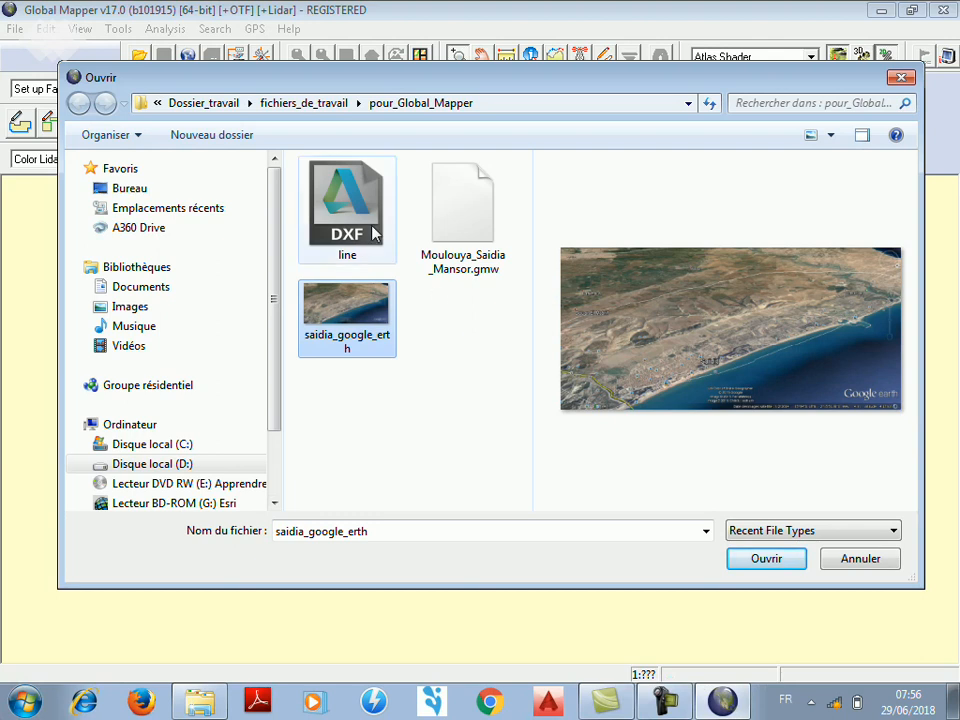
- Load the line DXF file with the UTM projection, zone 30 Northern Hemisphere, MERCHICH (MOROCCO) datum and metre units
click(347, 245)
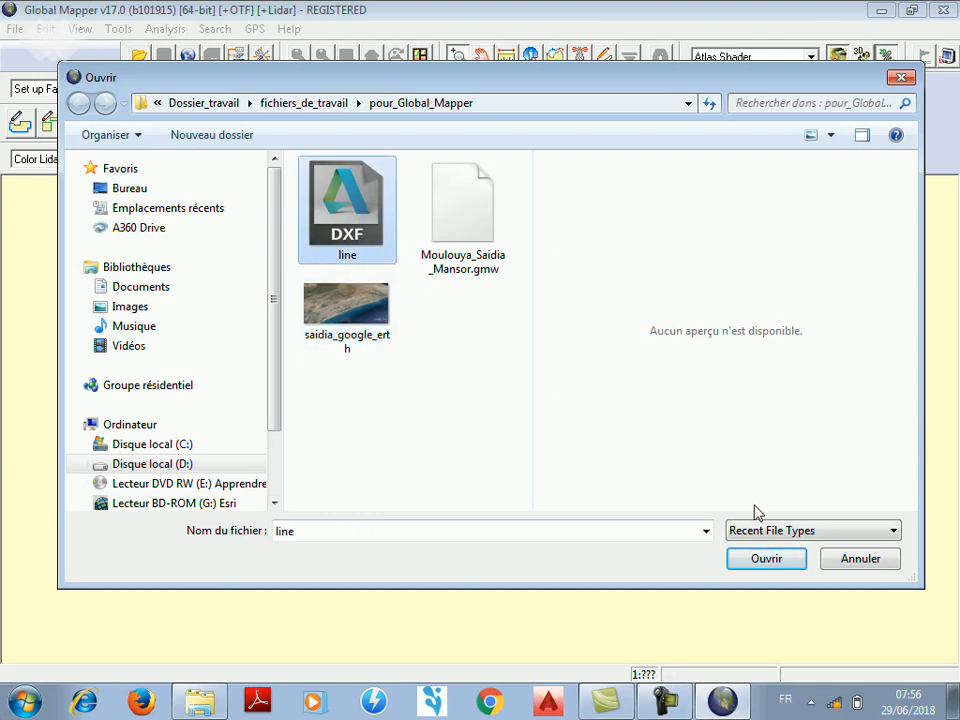
click(769, 562)
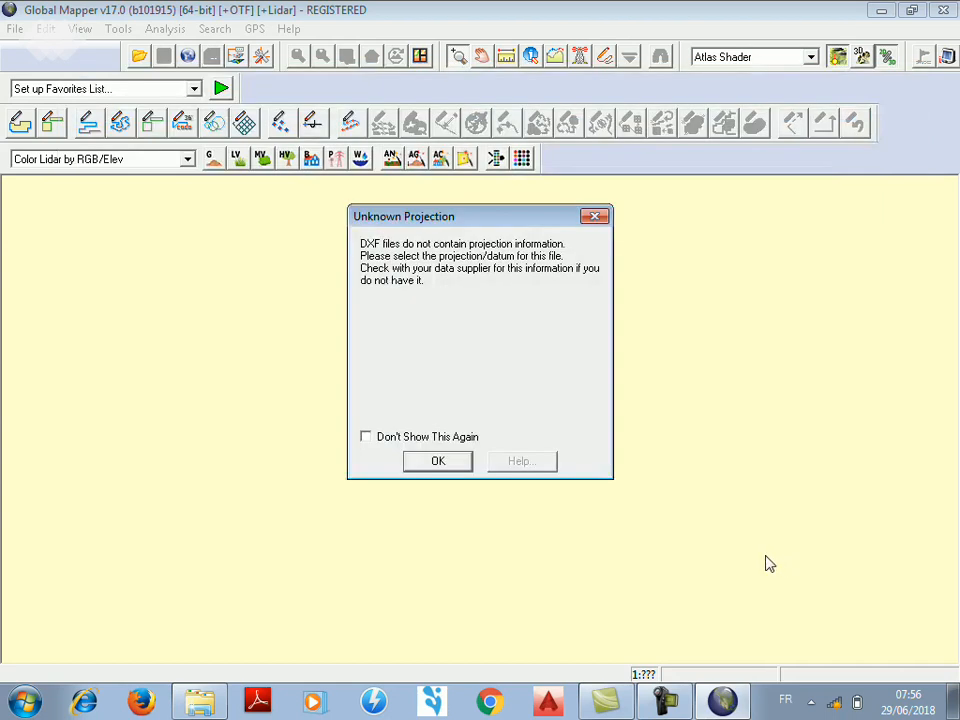
click(459, 464)
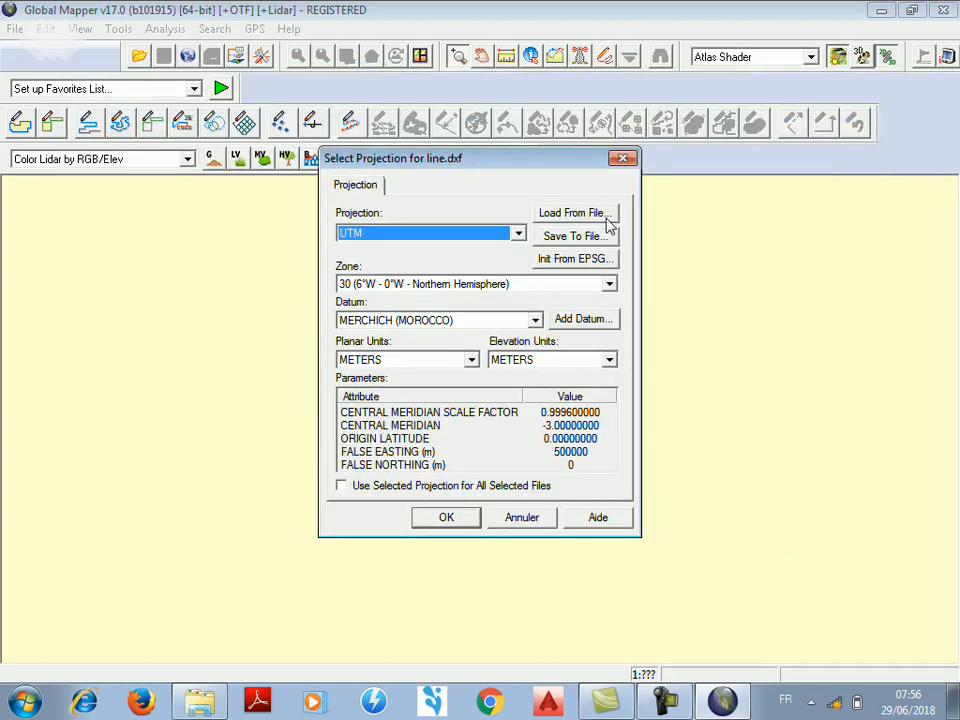
drag(536, 160, 561, 131)
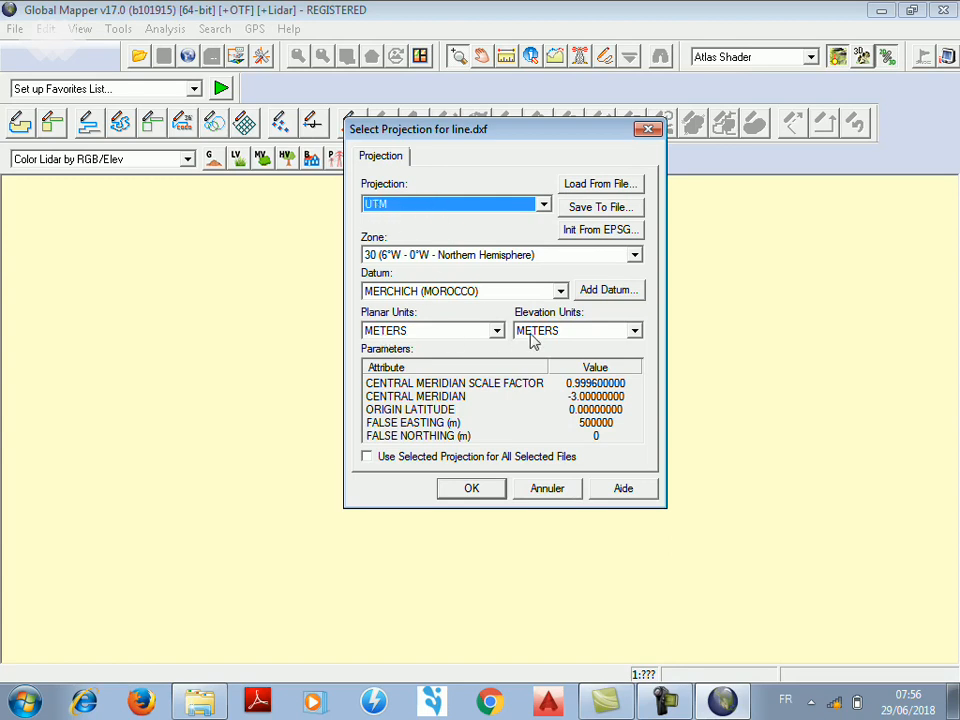
click(483, 490)
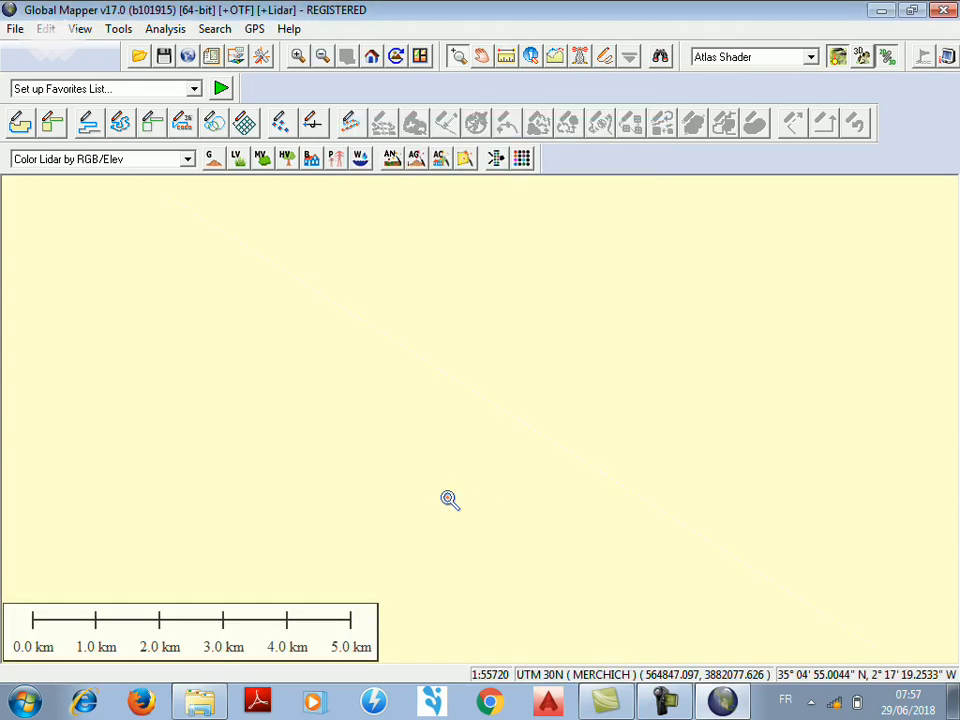
- Check the projection, zone, datum and planar units in the program configuration, then close it unchanged
click(114, 37)
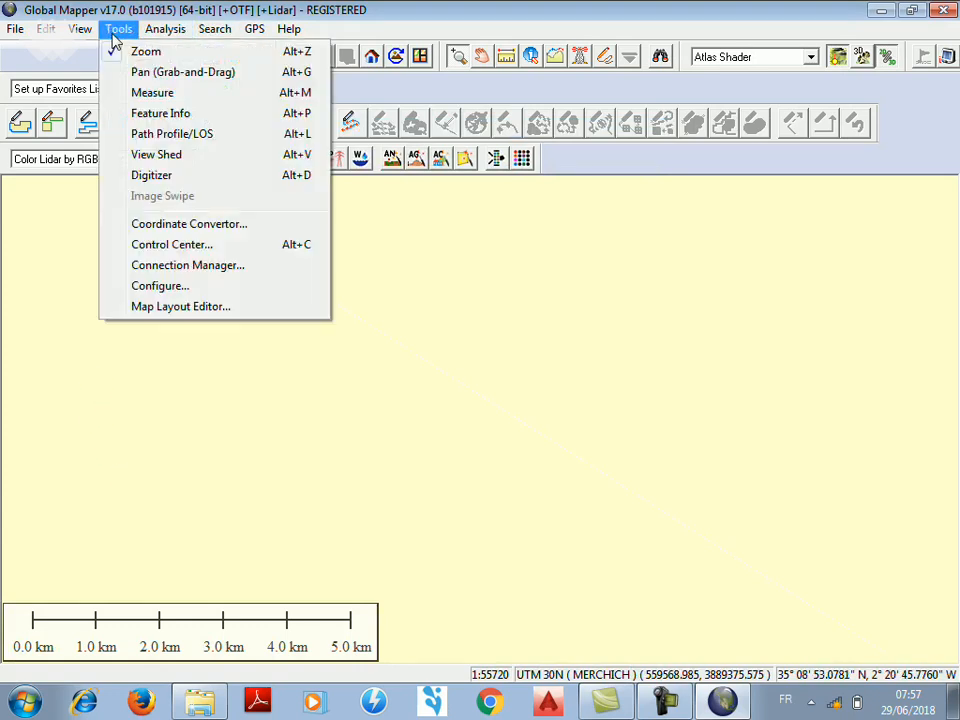
click(172, 287)
click(590, 86)
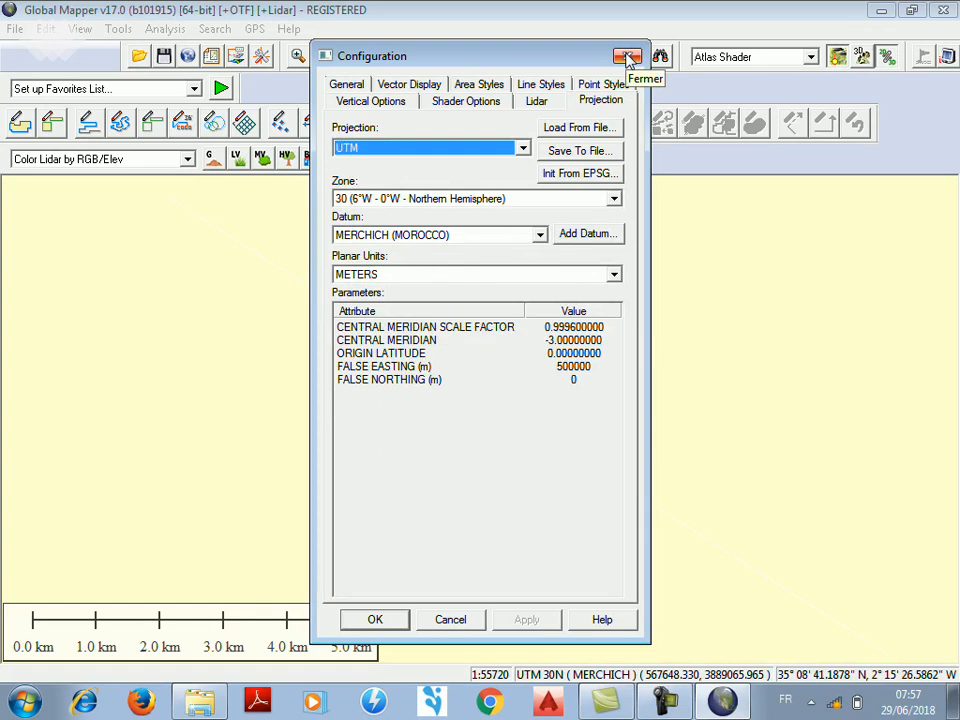
click(628, 57)
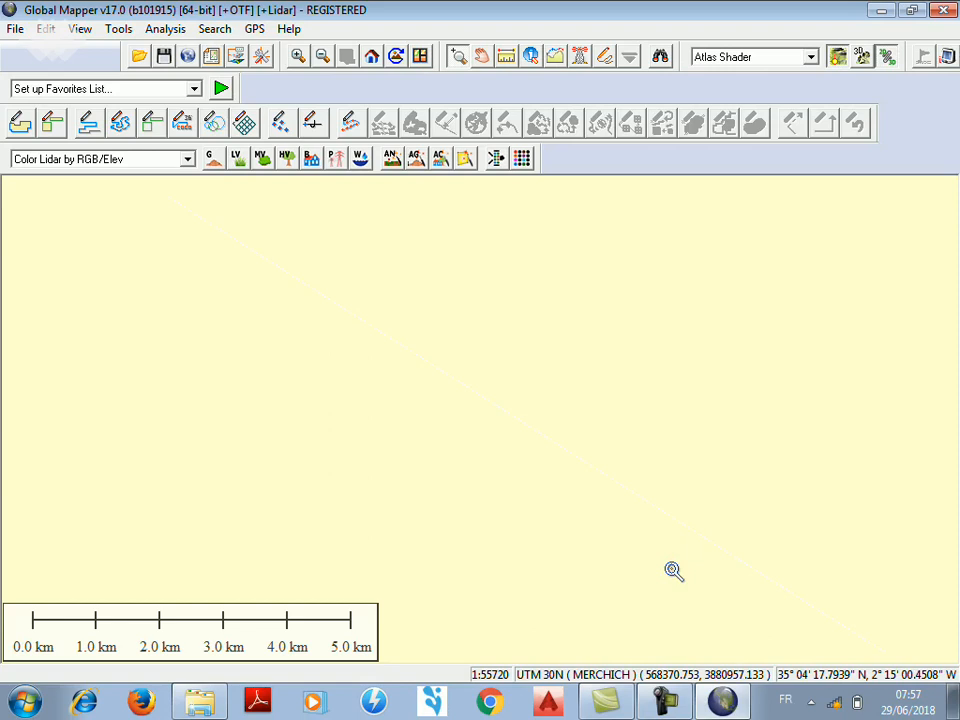
- Examine the loaded line on the map at close range and over its wider extent
mouse_move(722, 700)
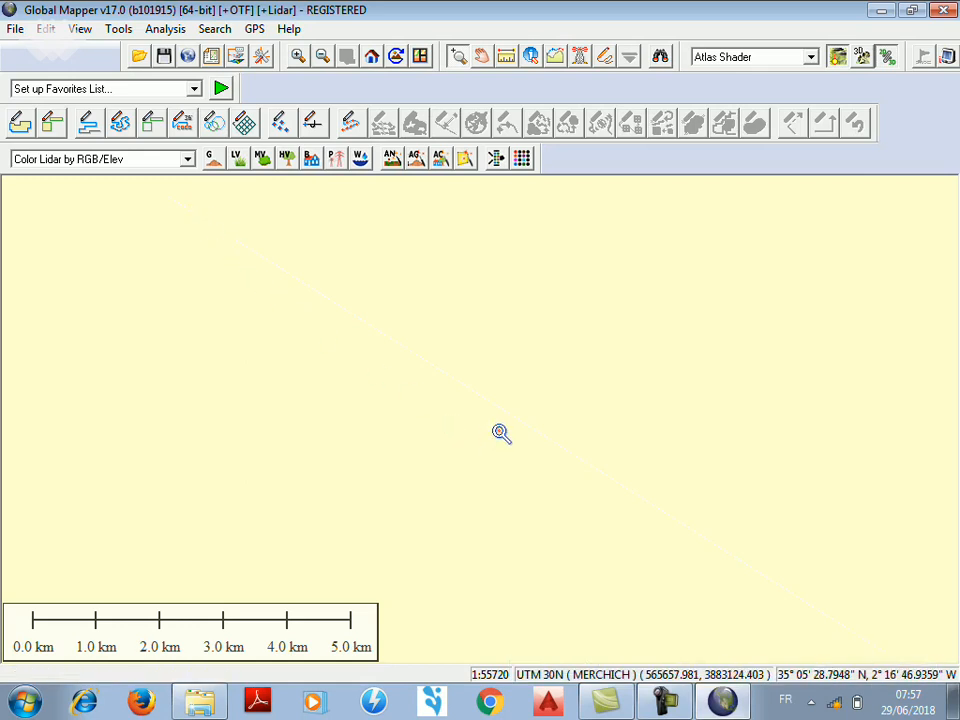
scroll(470, 390, up, 3)
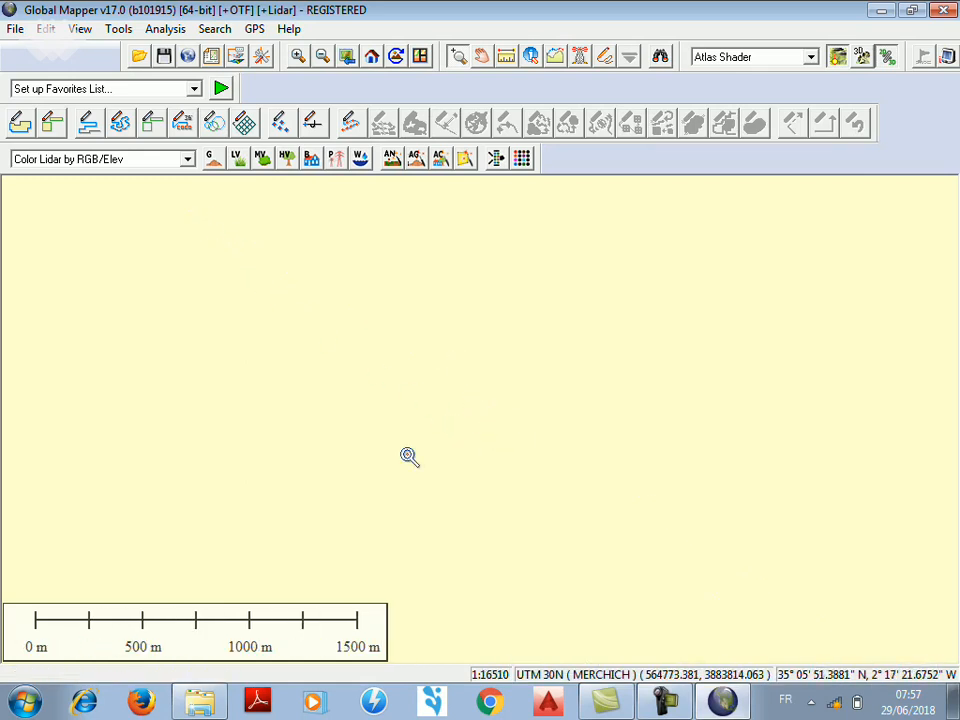
scroll(410, 457, up, 3)
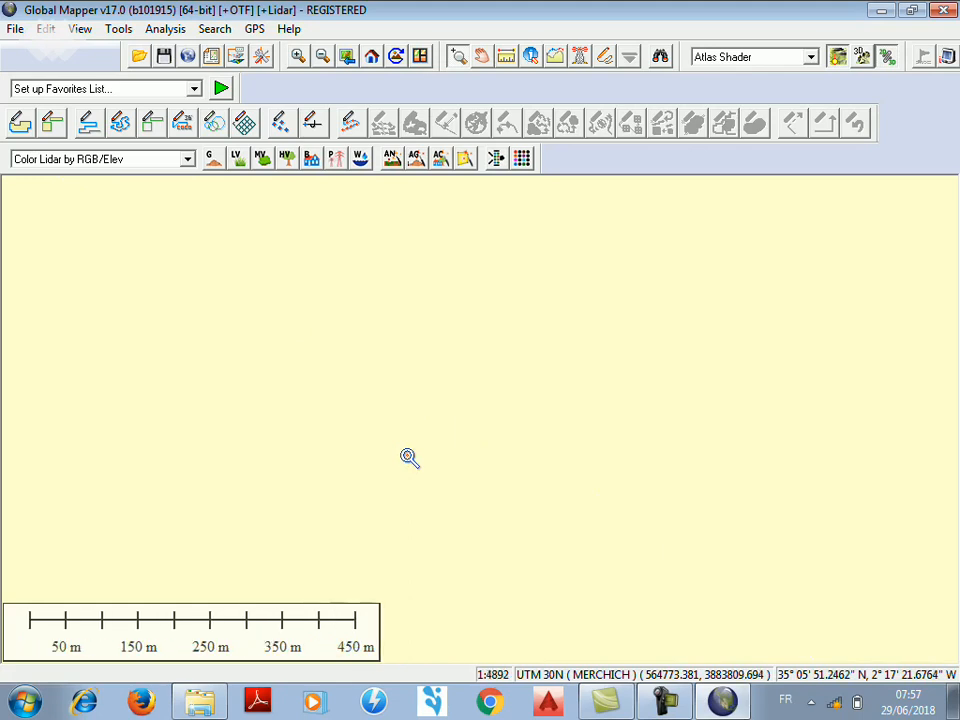
scroll(468, 320, up, 6)
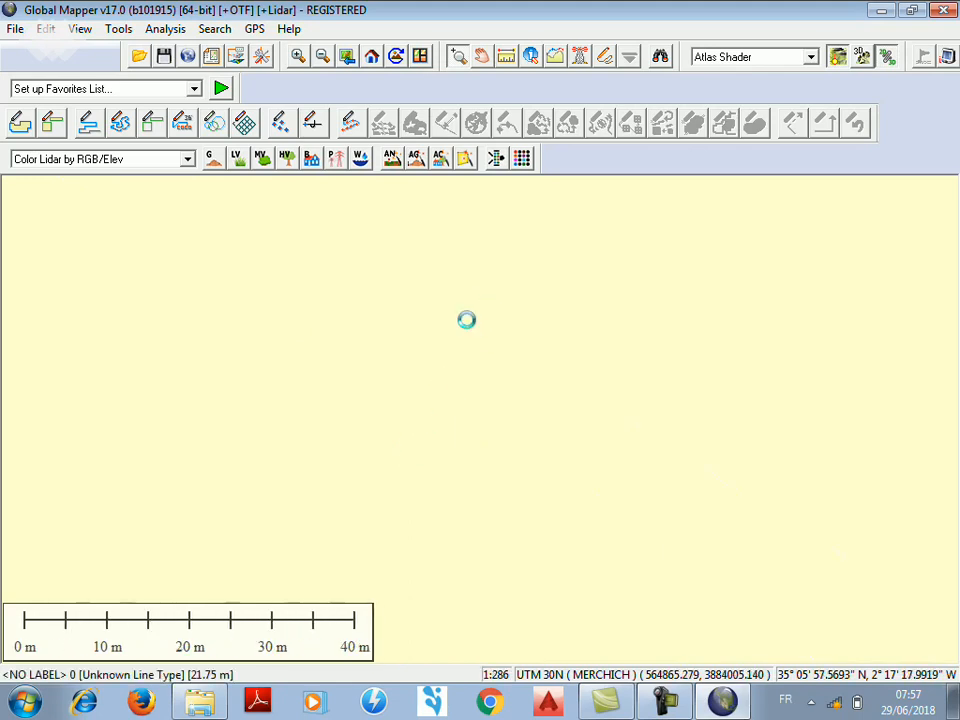
scroll(466, 387, down, 6)
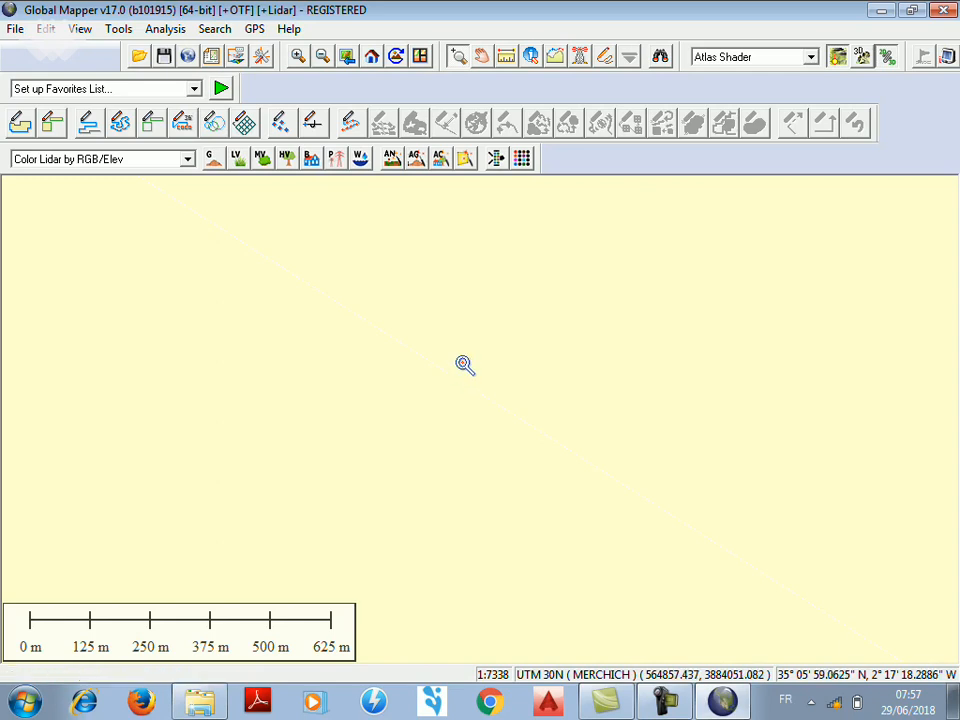
scroll(469, 364, down, 2)
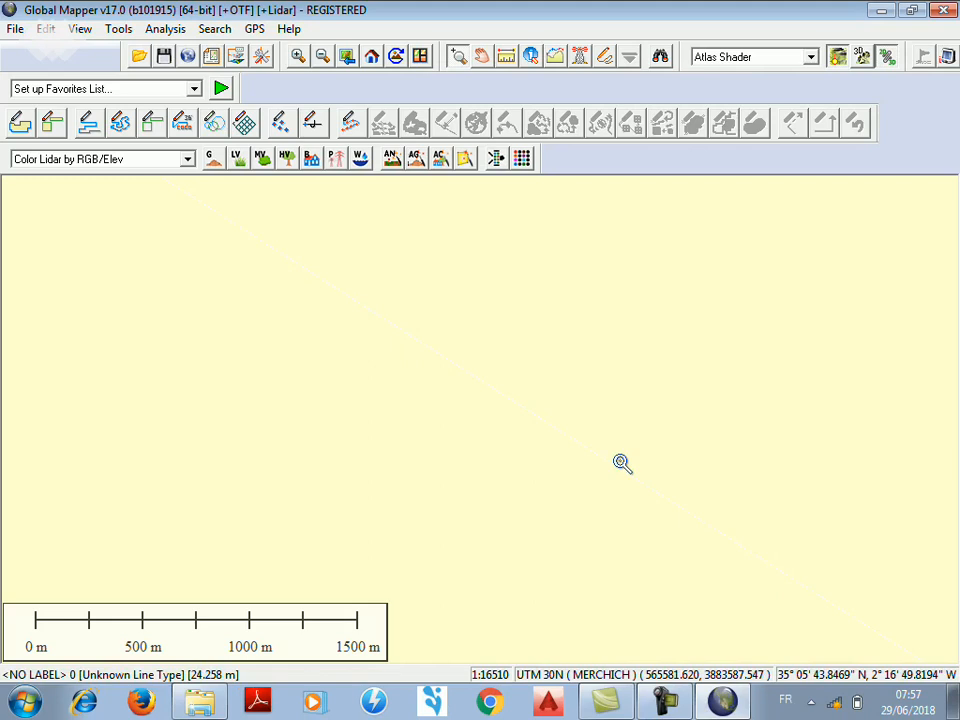
scroll(622, 462, down, 1)
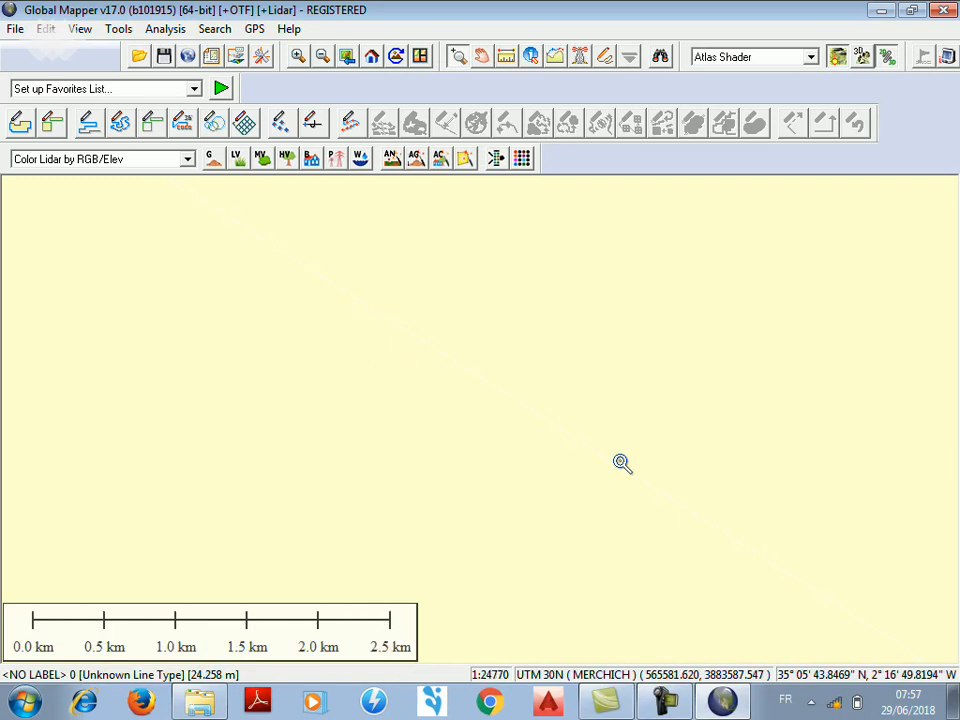
scroll(622, 462, up, 1)
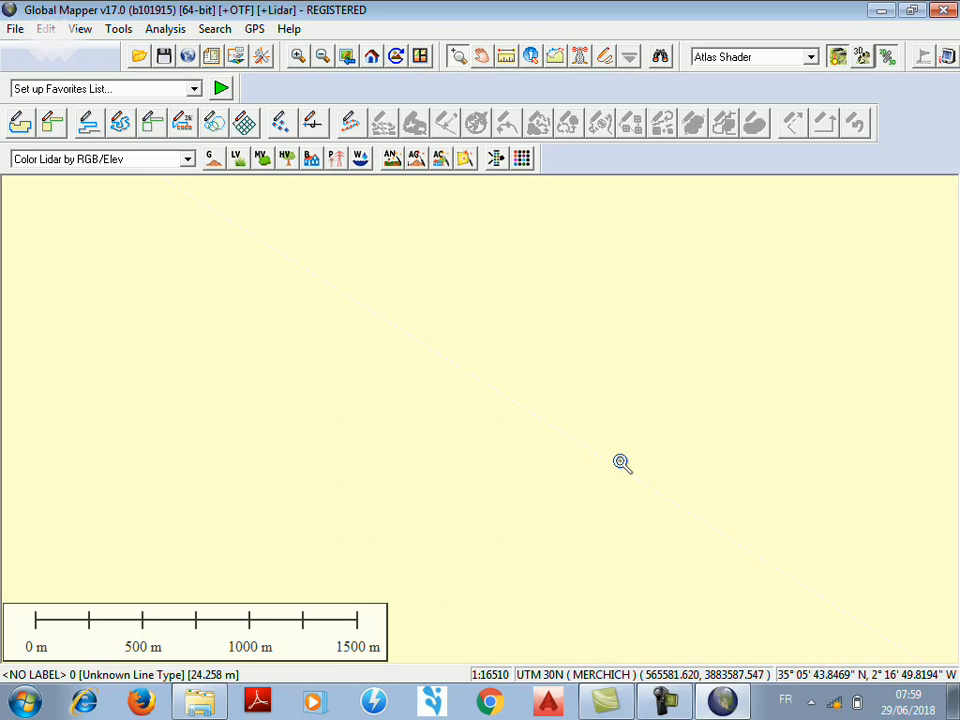
- Review the World Imagery and SRTM Worldwide Elevation Data entries among the online download sources, then close the list without connecting
click(12, 30)
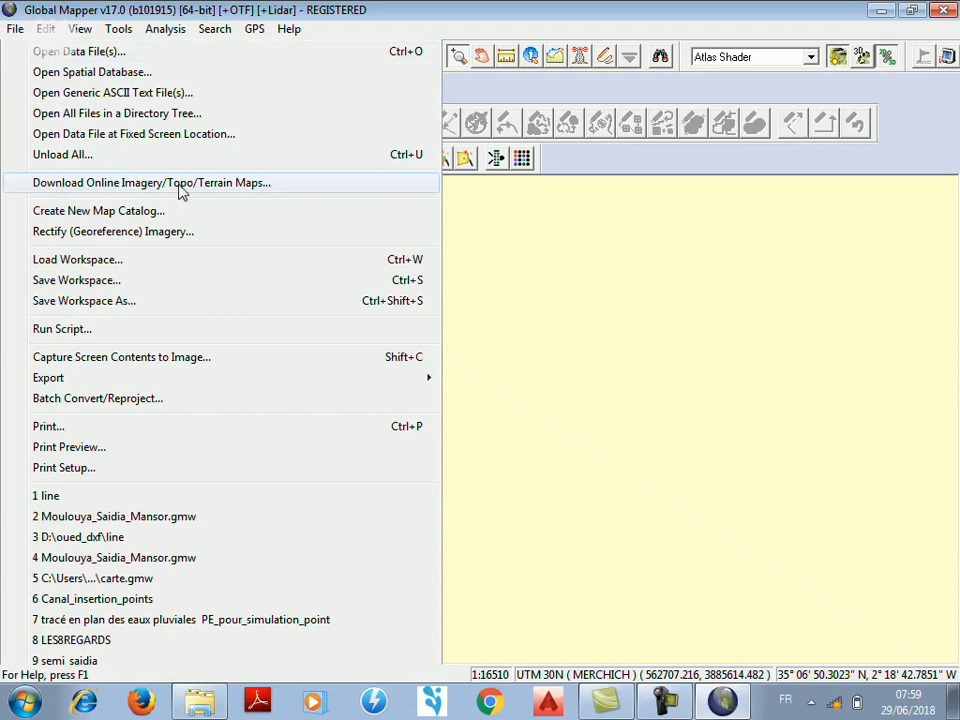
click(145, 189)
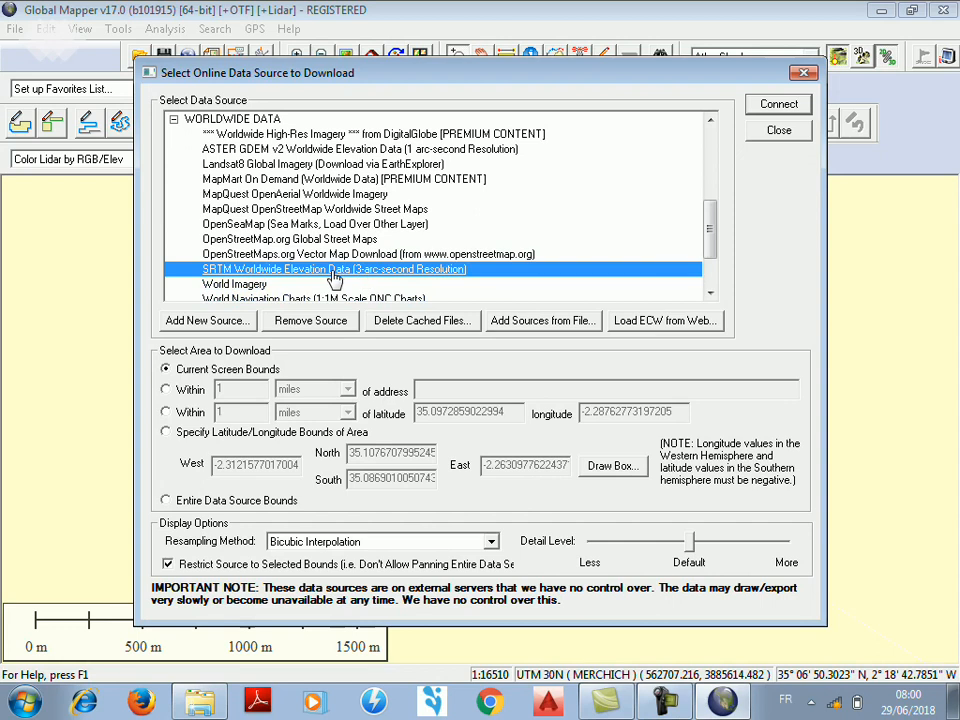
click(258, 286)
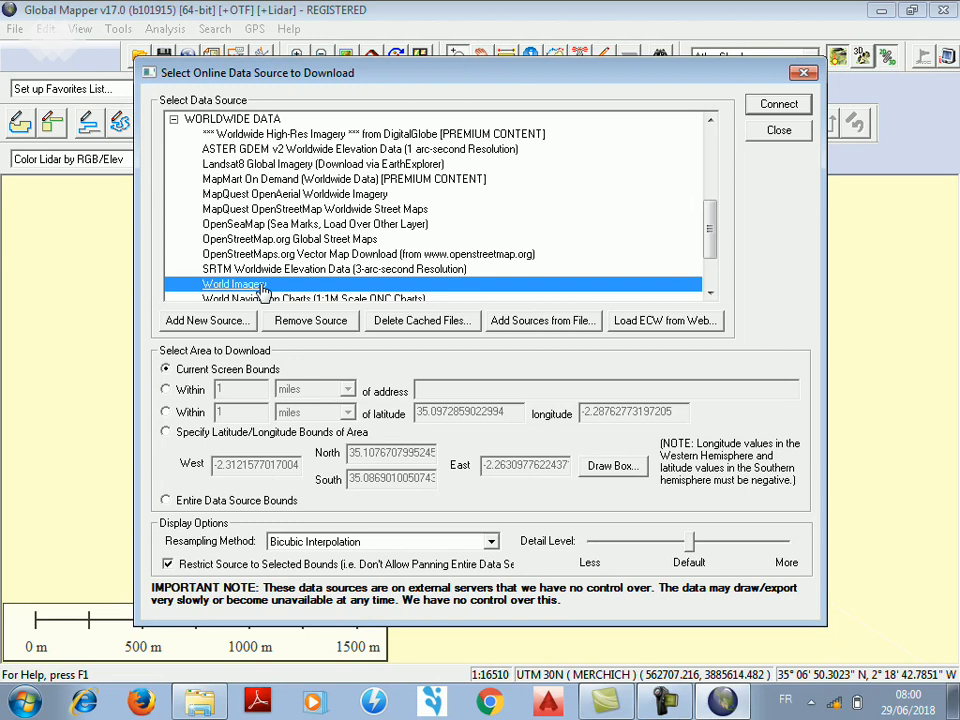
click(270, 271)
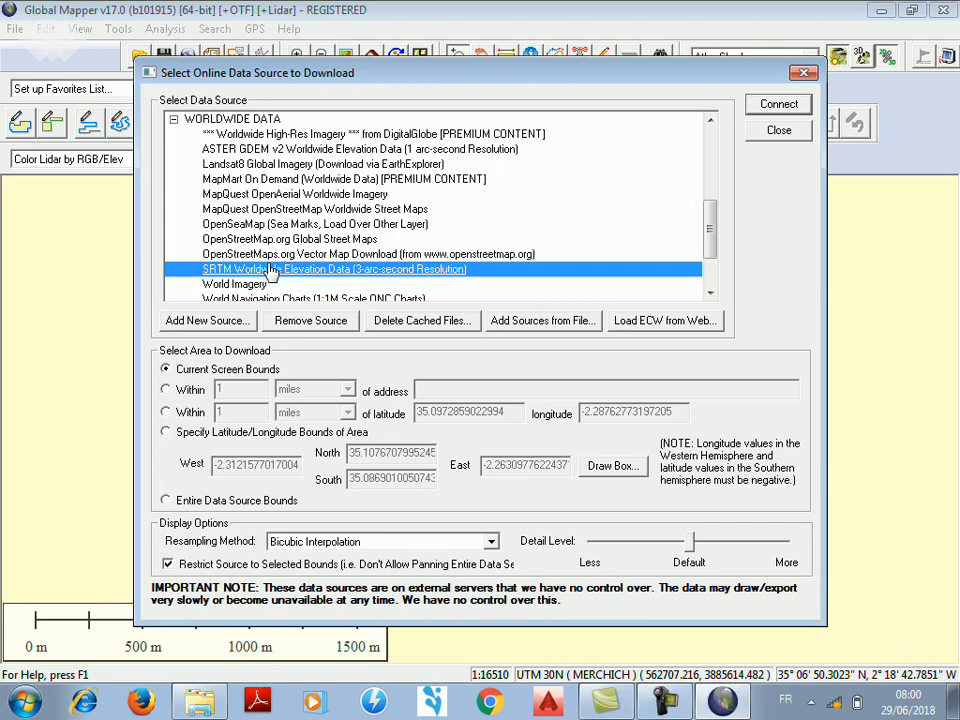
click(265, 286)
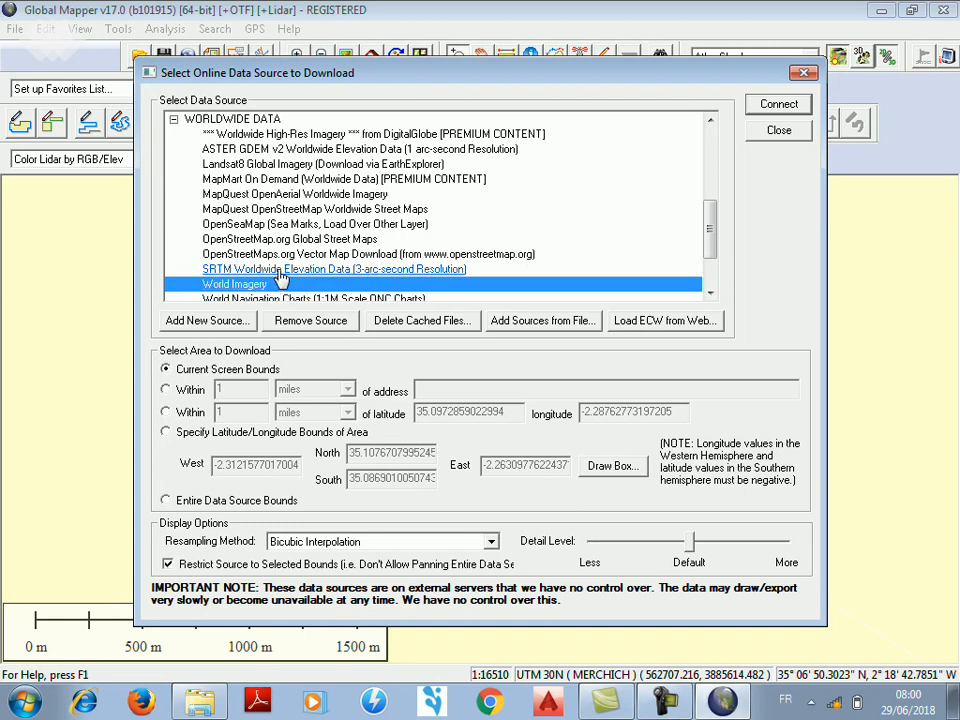
click(802, 74)
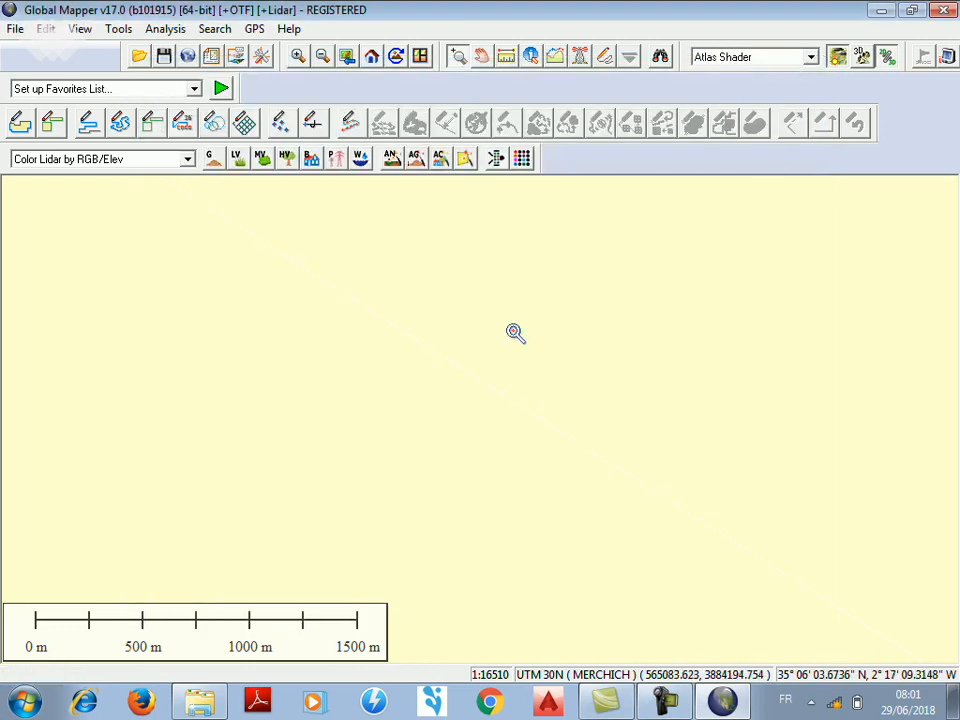
- Load the Moulouya_Saidia_Mansor.gmw workspace, unloading all previously loaded data
click(15, 28)
click(82, 58)
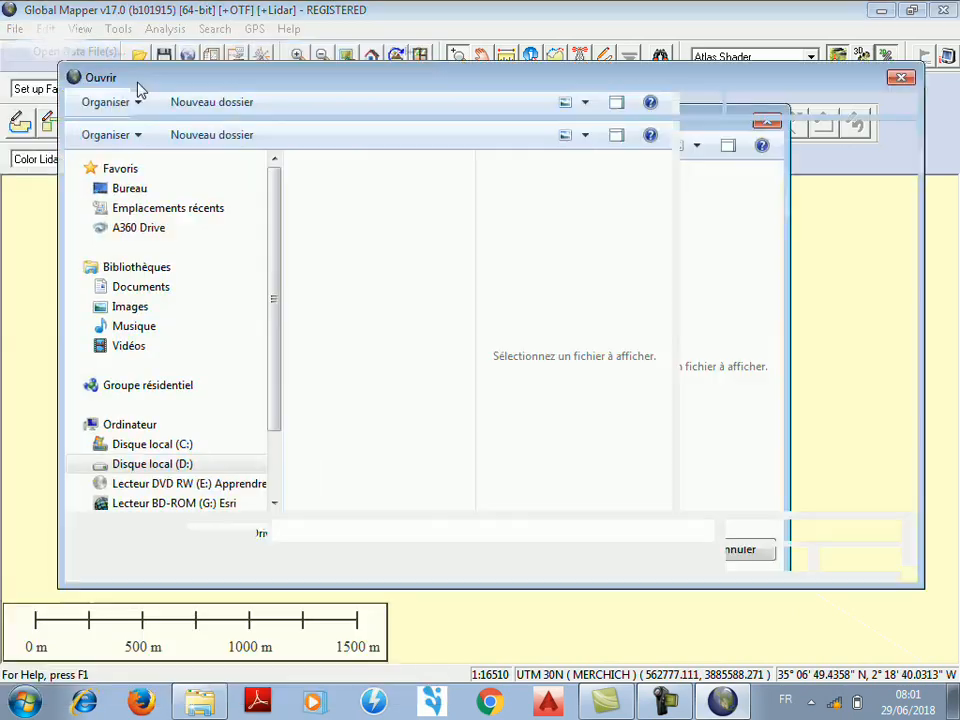
click(362, 344)
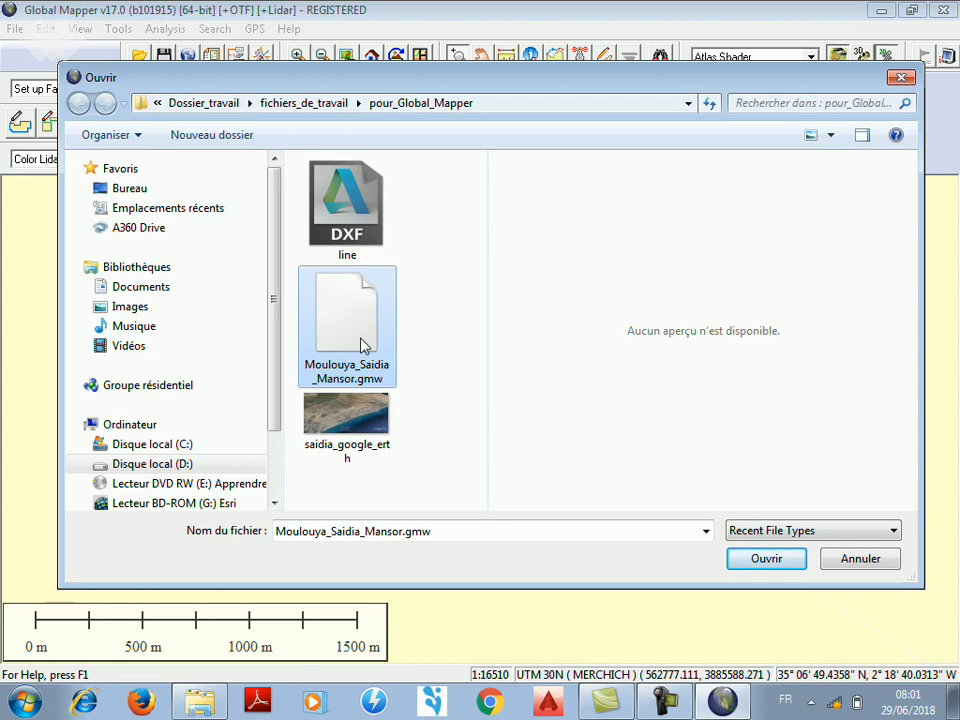
click(770, 562)
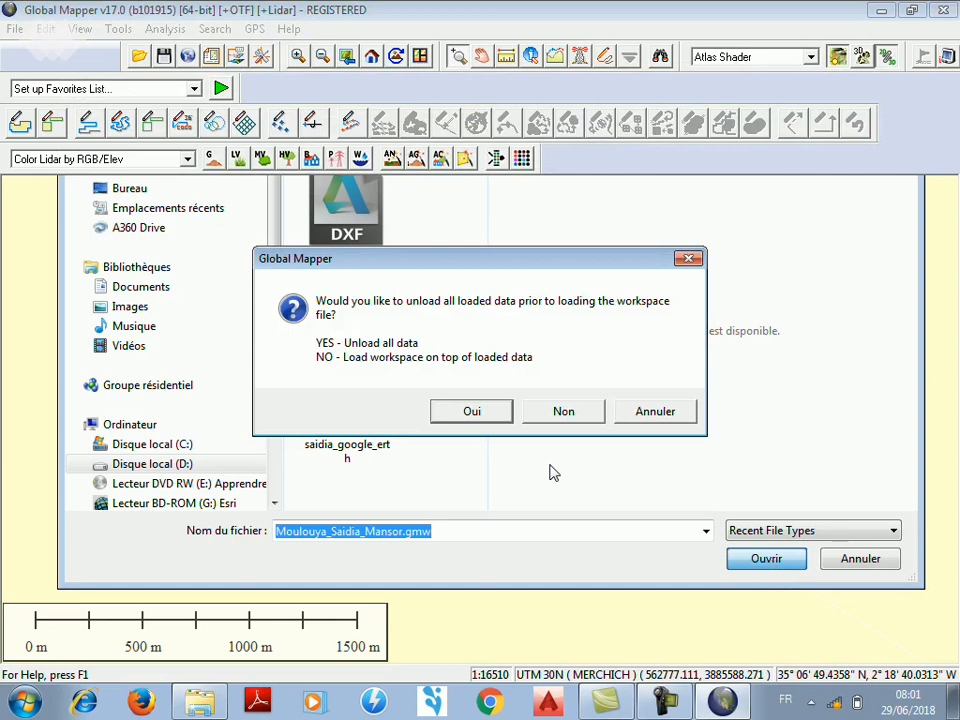
click(503, 416)
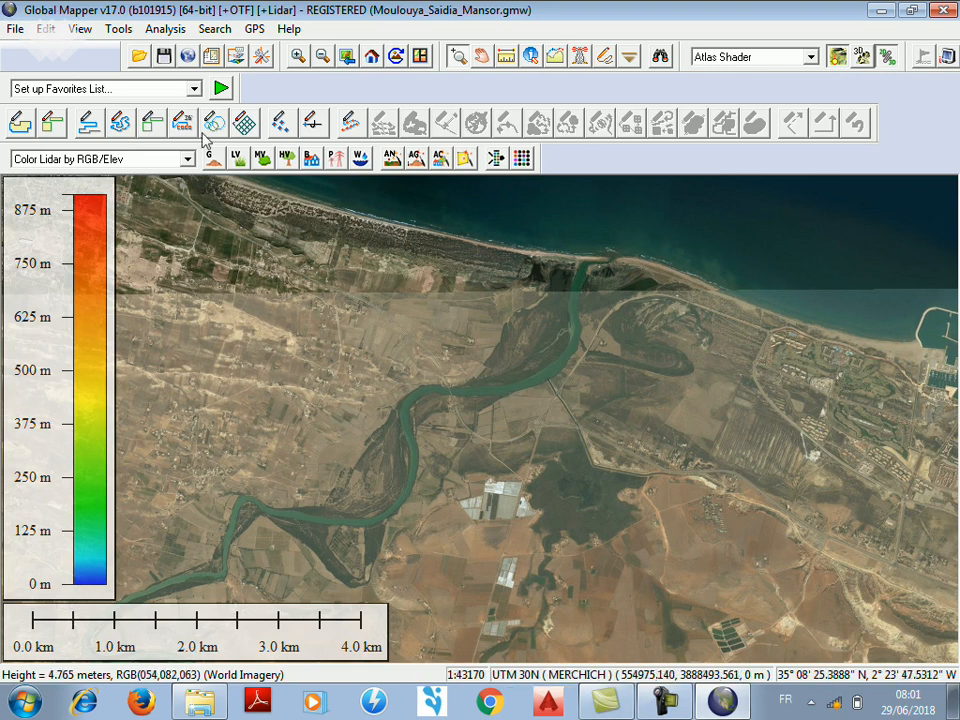
- Pan the map from the river mouth to the coastal area around the harbour and the town farther east
click(481, 56)
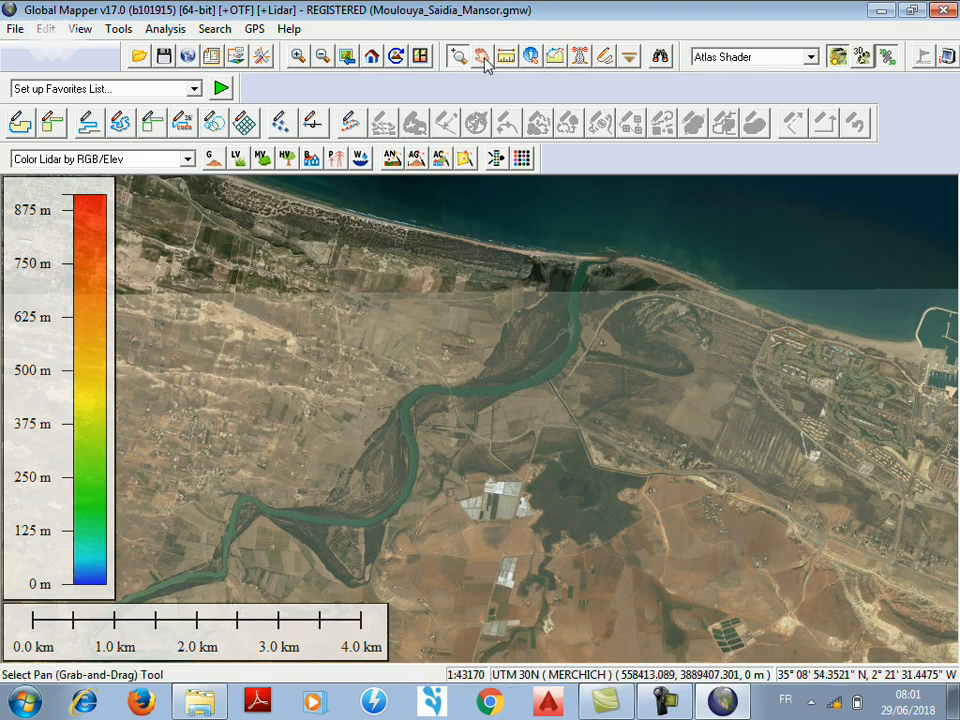
drag(736, 416, 431, 354)
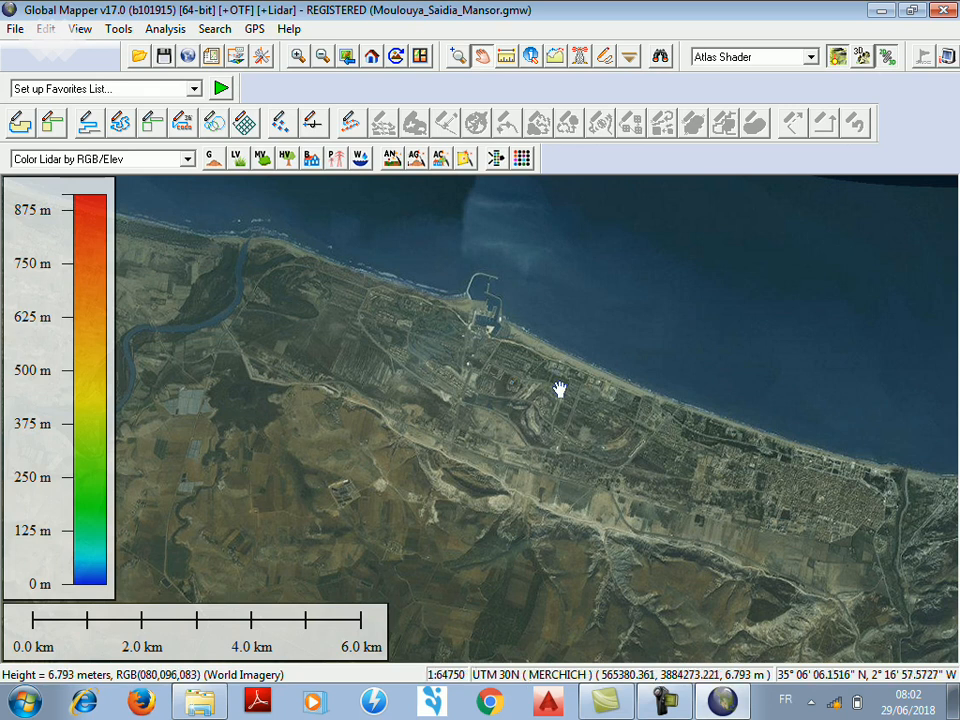
- Hide the World Imagery layer in the Overlay Control Center, keeping the dialog clear of the coastal area on the map
mouse_move(547, 416)
mouse_down()
mouse_move(540, 425)
mouse_move(538, 400)
mouse_up()
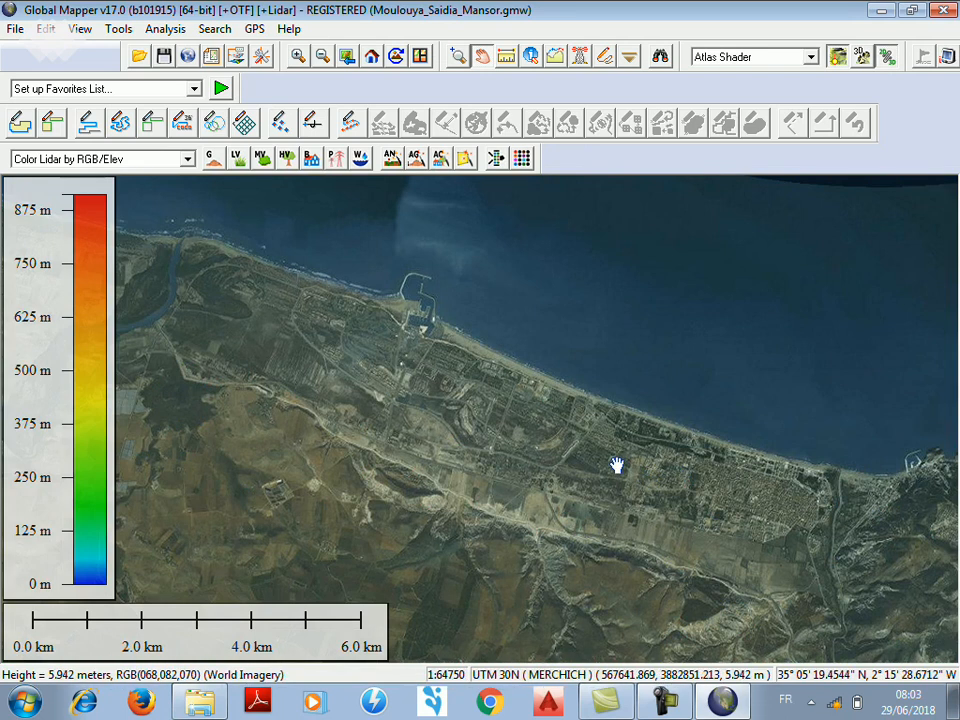
drag(620, 465, 654, 471)
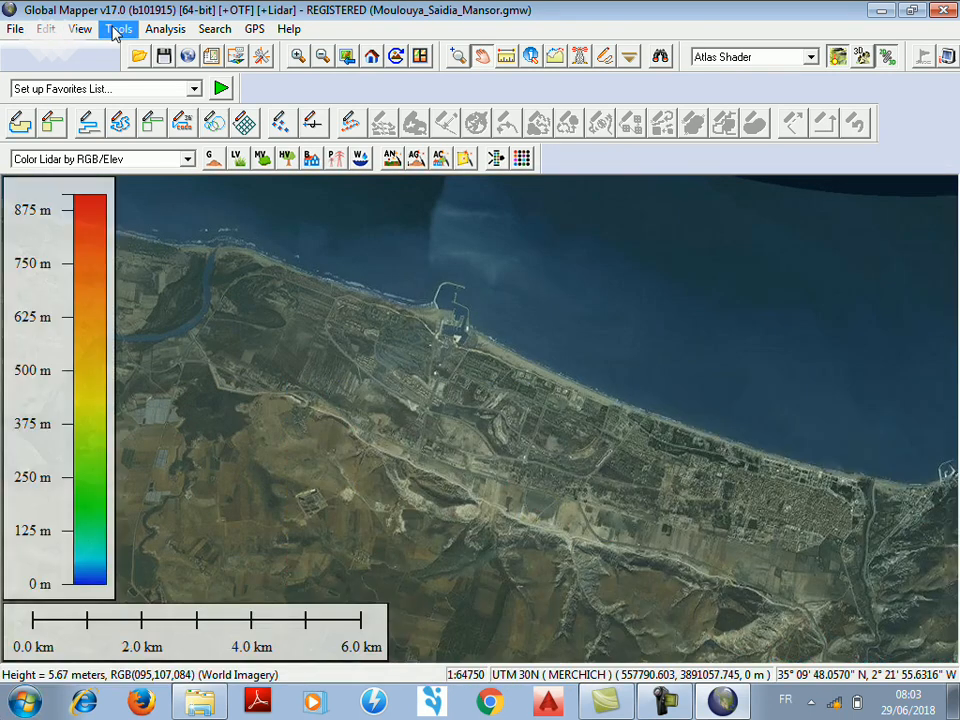
click(115, 30)
click(155, 245)
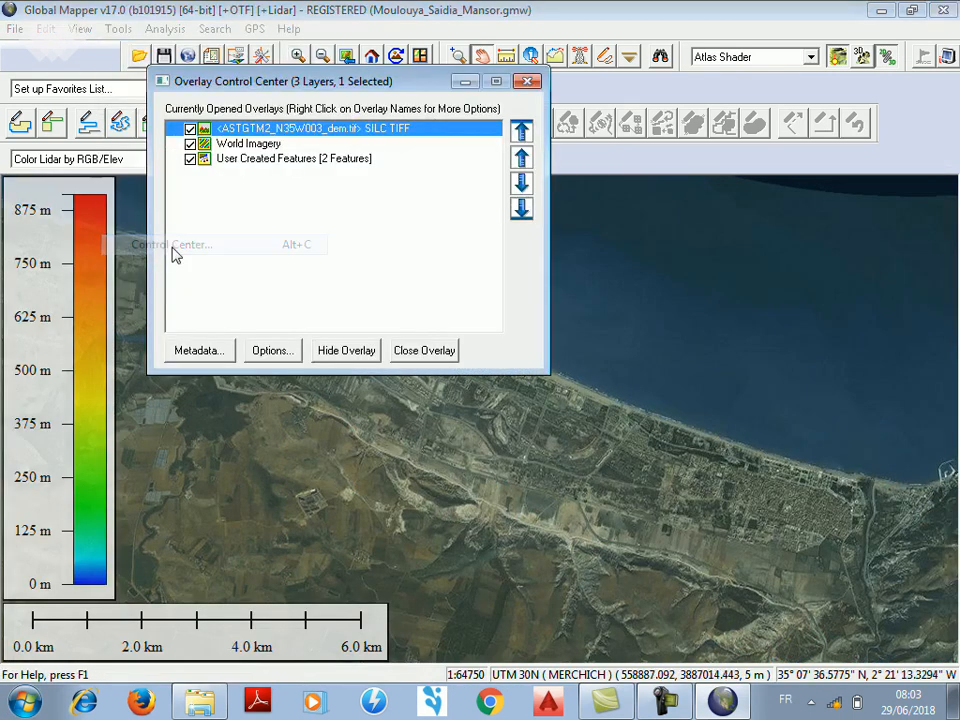
drag(318, 81, 655, 85)
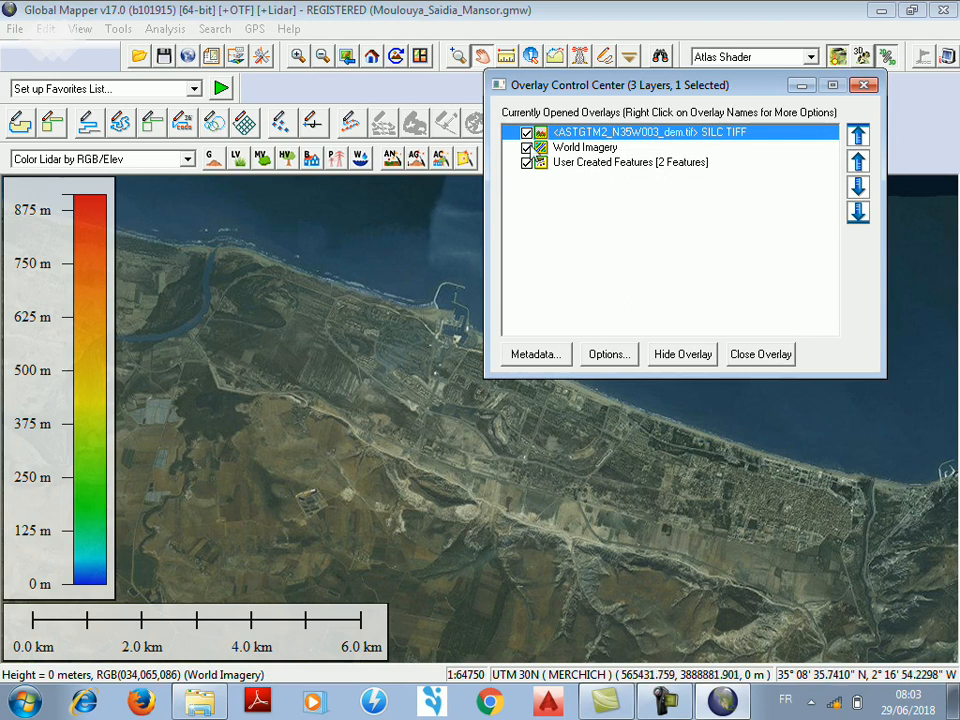
click(536, 148)
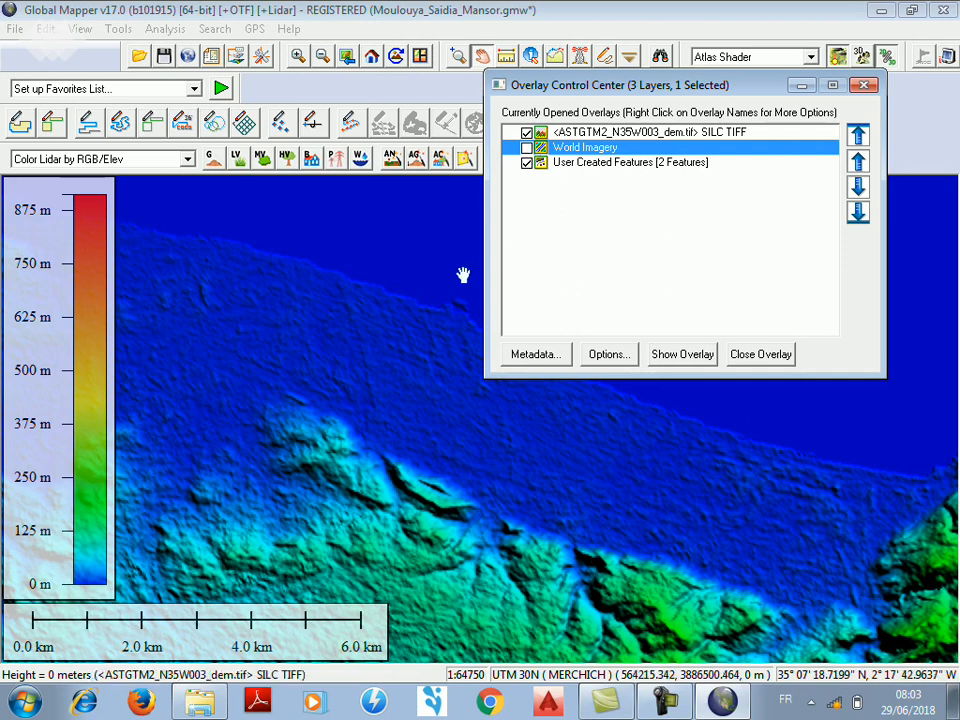
drag(645, 76, 672, 108)
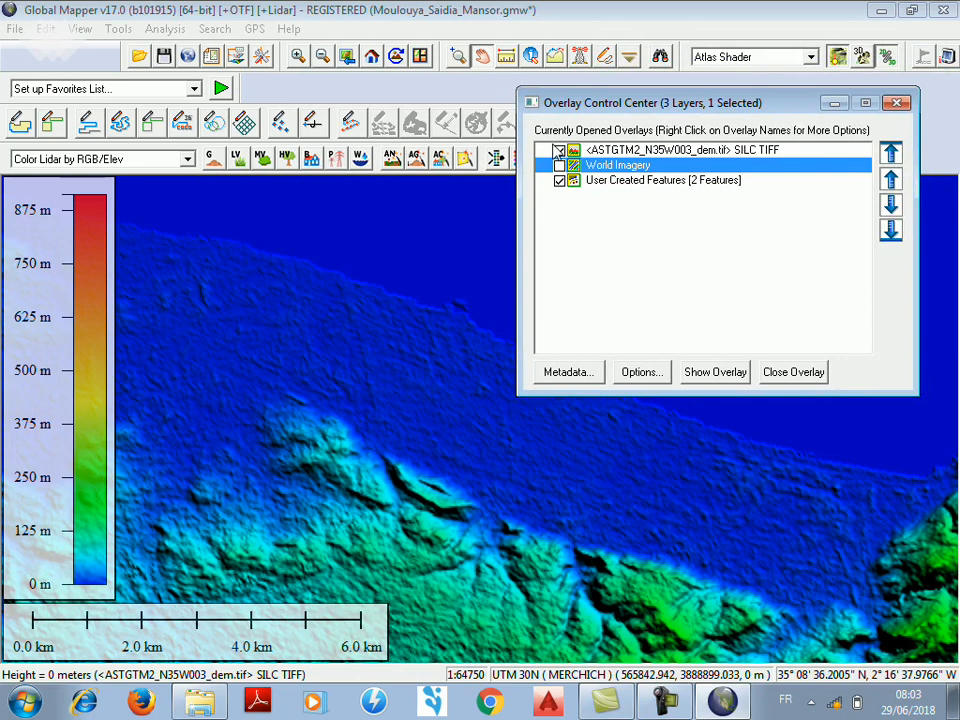
- Switch the ASTGTM2_N35W003_dem.tif layer off and on again, and view its relief over a wider extent
click(560, 151)
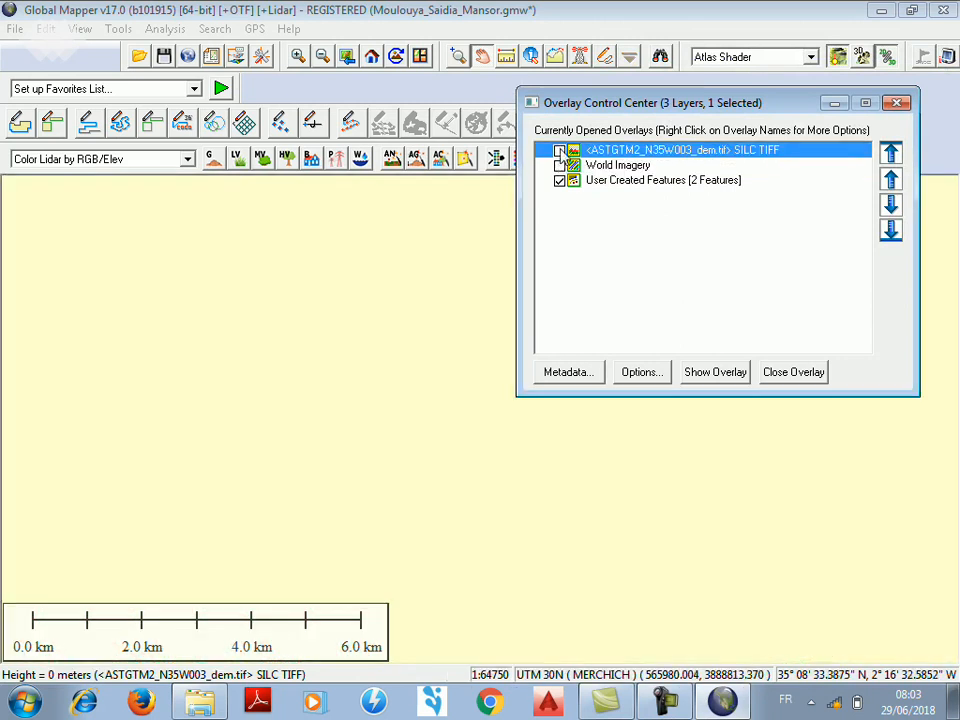
click(560, 150)
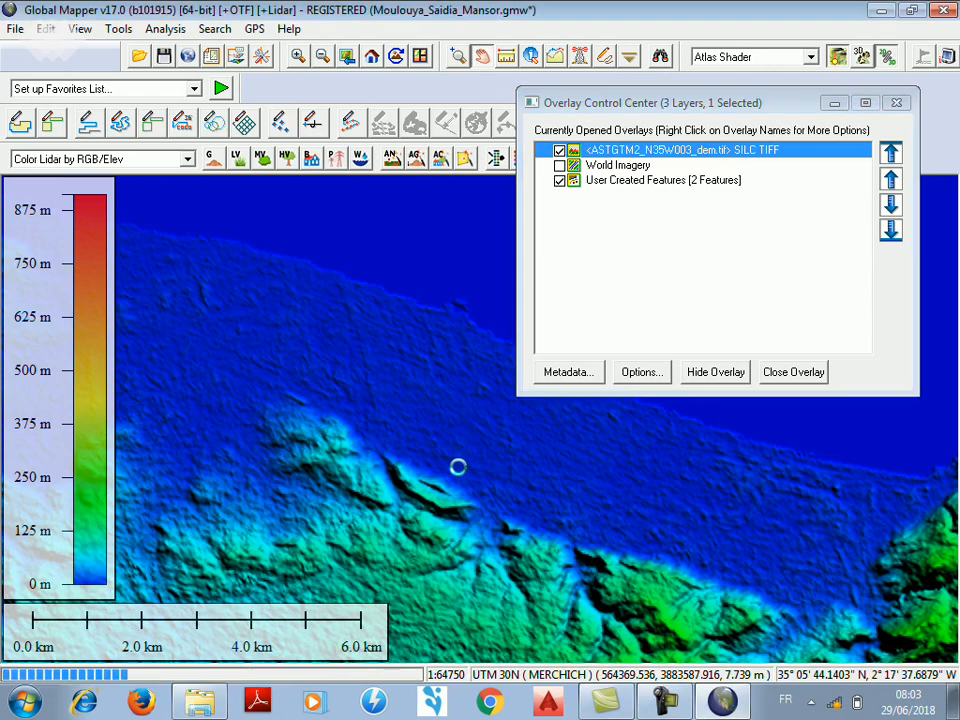
scroll(457, 467, down, 1)
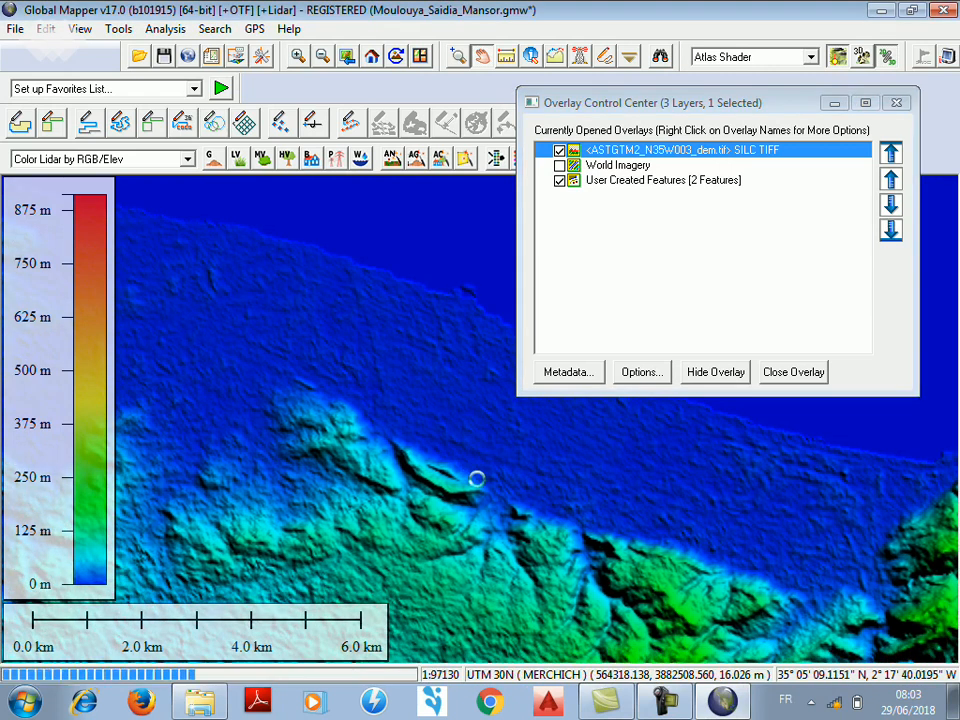
scroll(476, 479, down, 1)
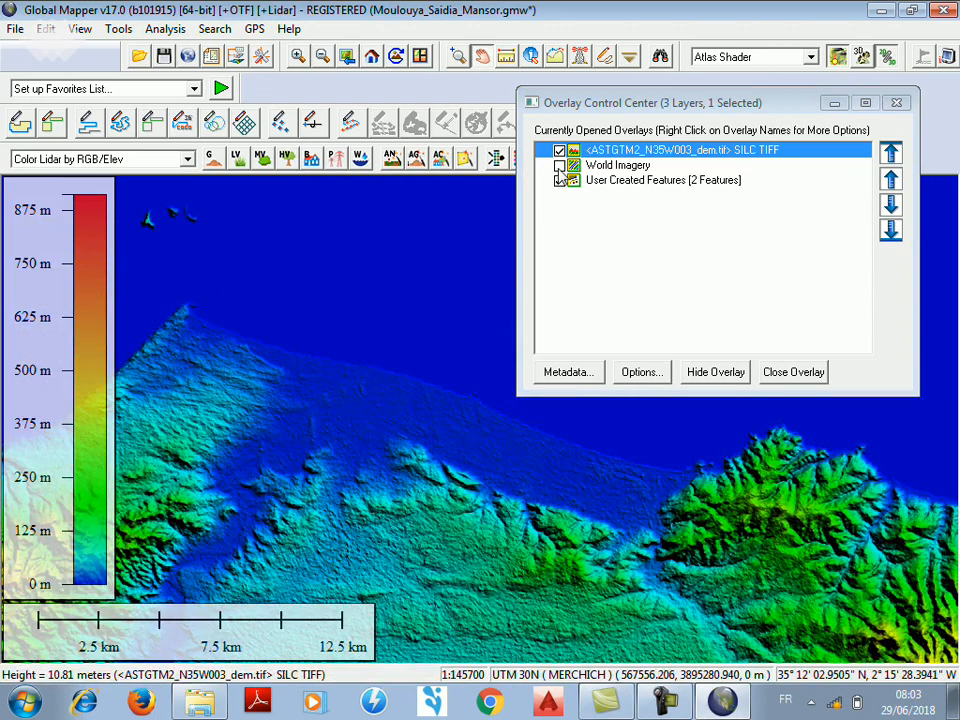
- Show the World Imagery layer again, close the Overlay Control Center and view the coast around the harbour
click(559, 166)
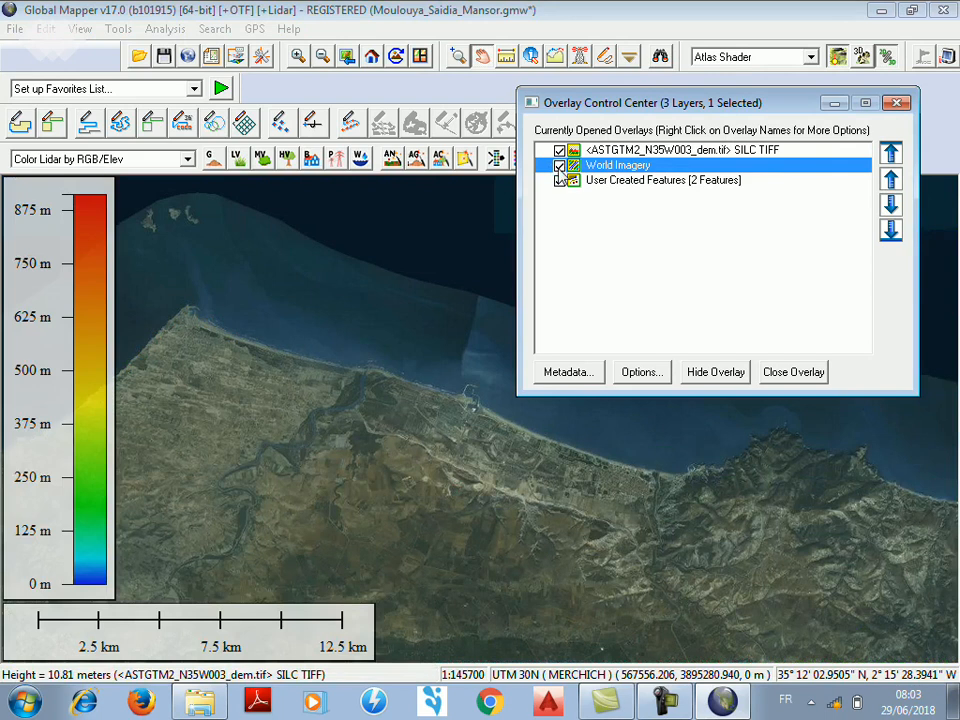
click(897, 104)
drag(572, 456, 567, 413)
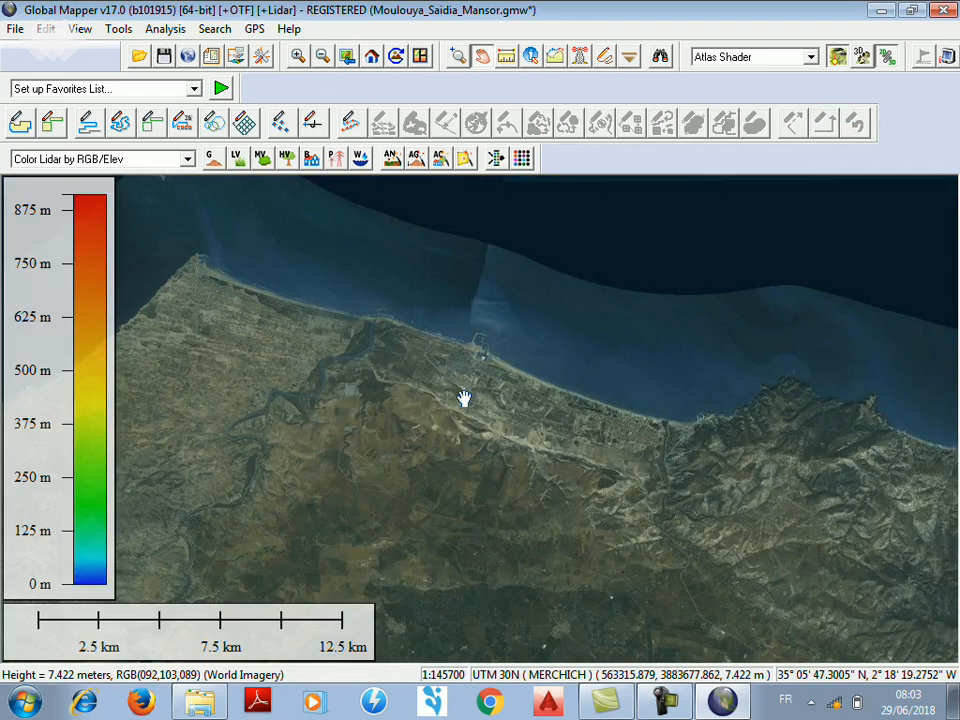
click(299, 56)
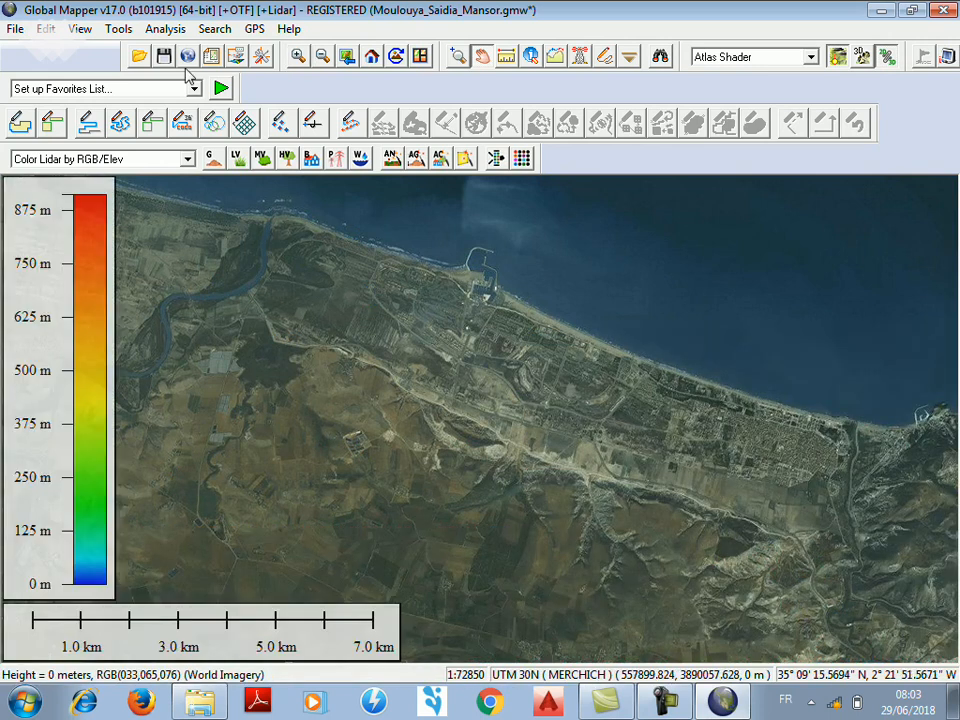
- View the full extent of all loaded data, and narrow the view to the coast between the river mouth and the town
click(370, 56)
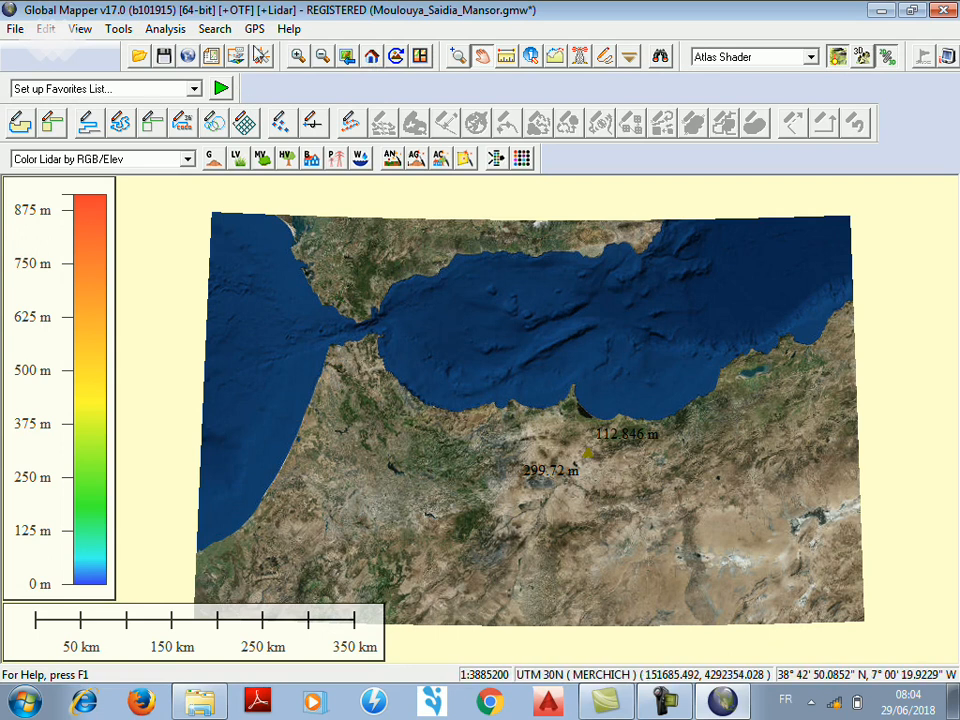
click(456, 54)
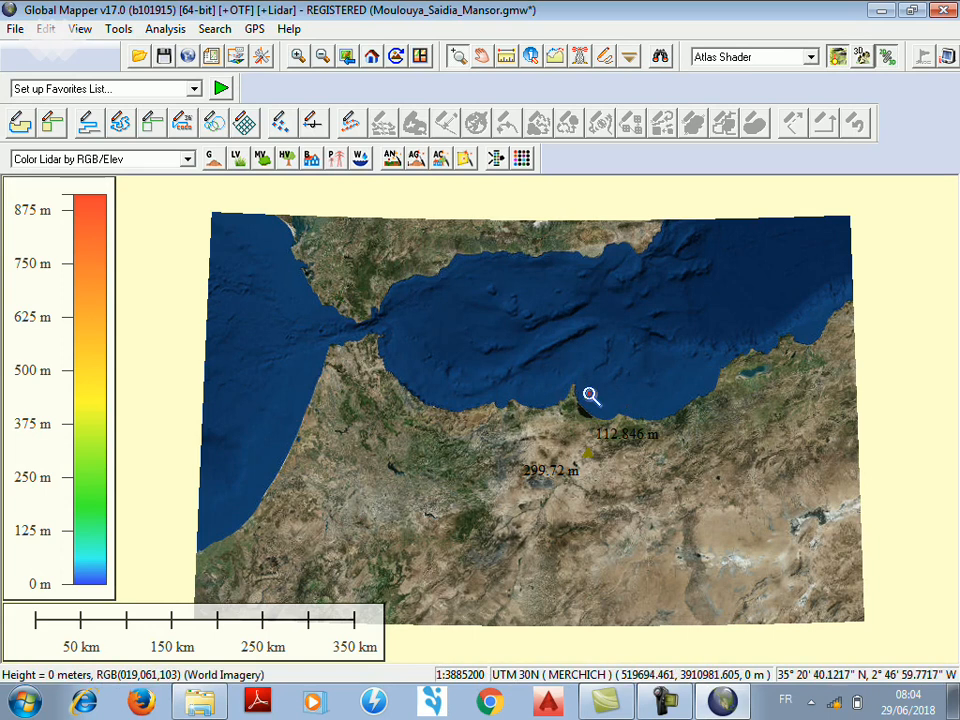
drag(581, 399, 657, 449)
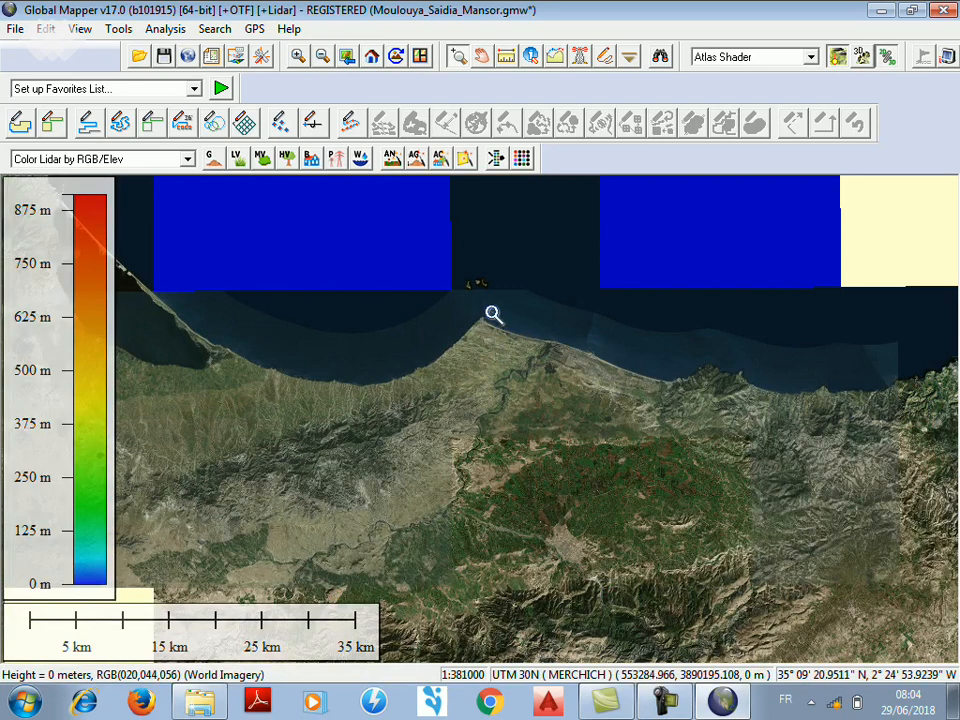
drag(474, 305, 688, 459)
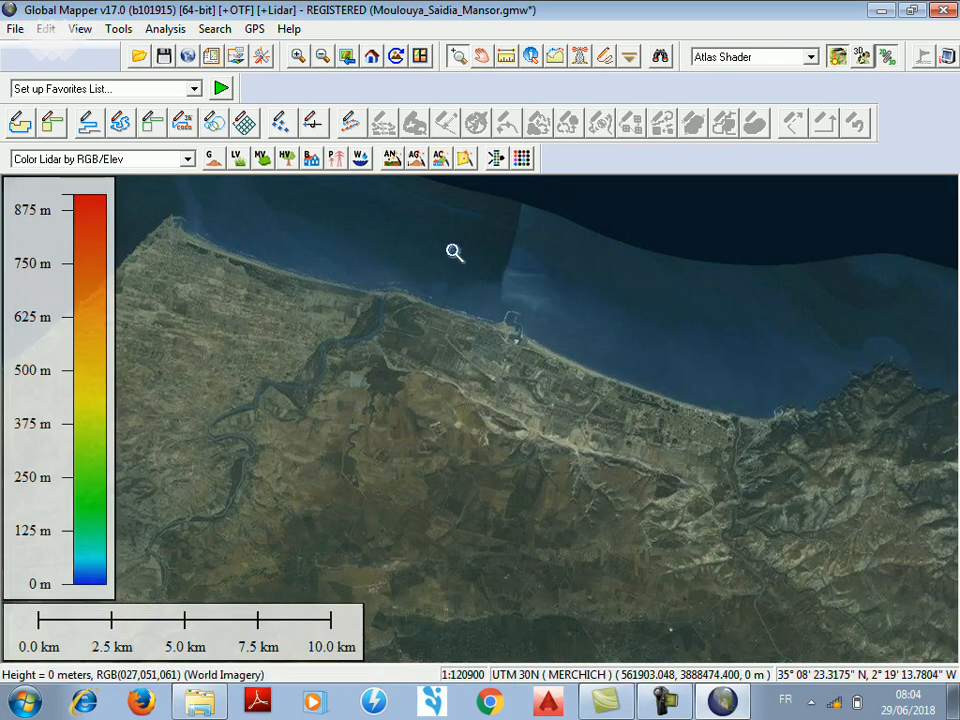
- Follow the satellite imagery inland along the river to the town in the south, and view the surrounding region
click(483, 57)
drag(406, 447, 632, 221)
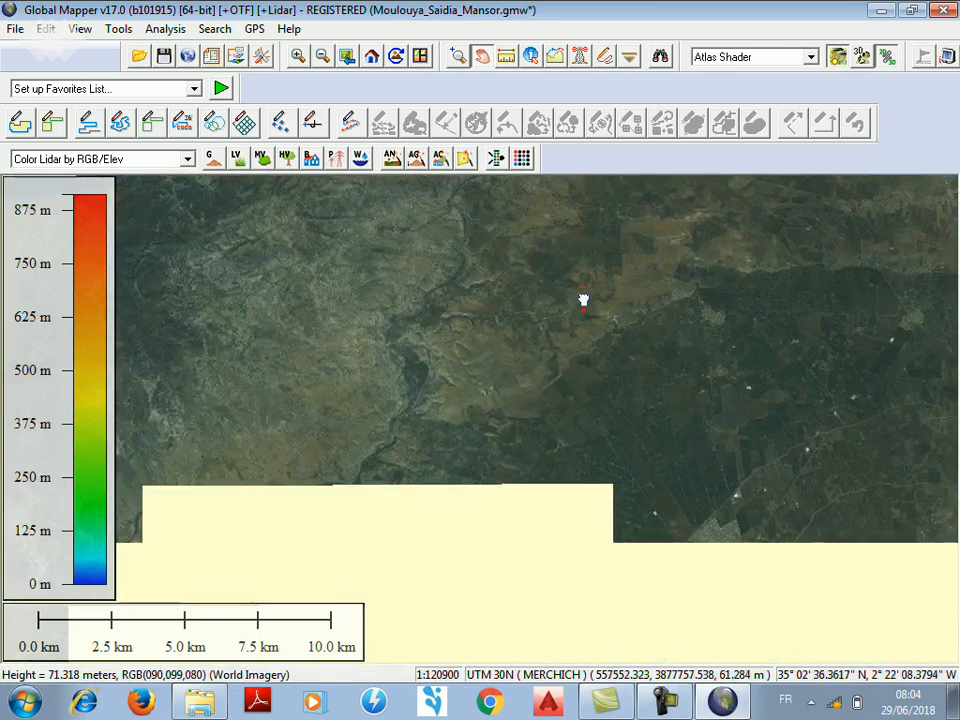
drag(583, 300, 602, 279)
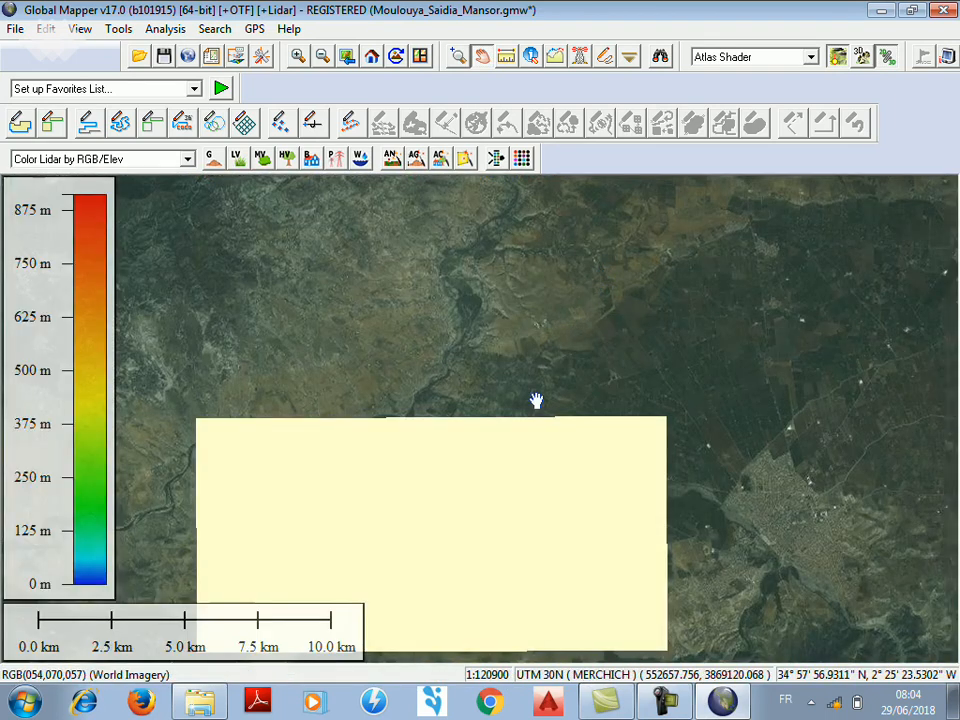
drag(544, 388, 544, 289)
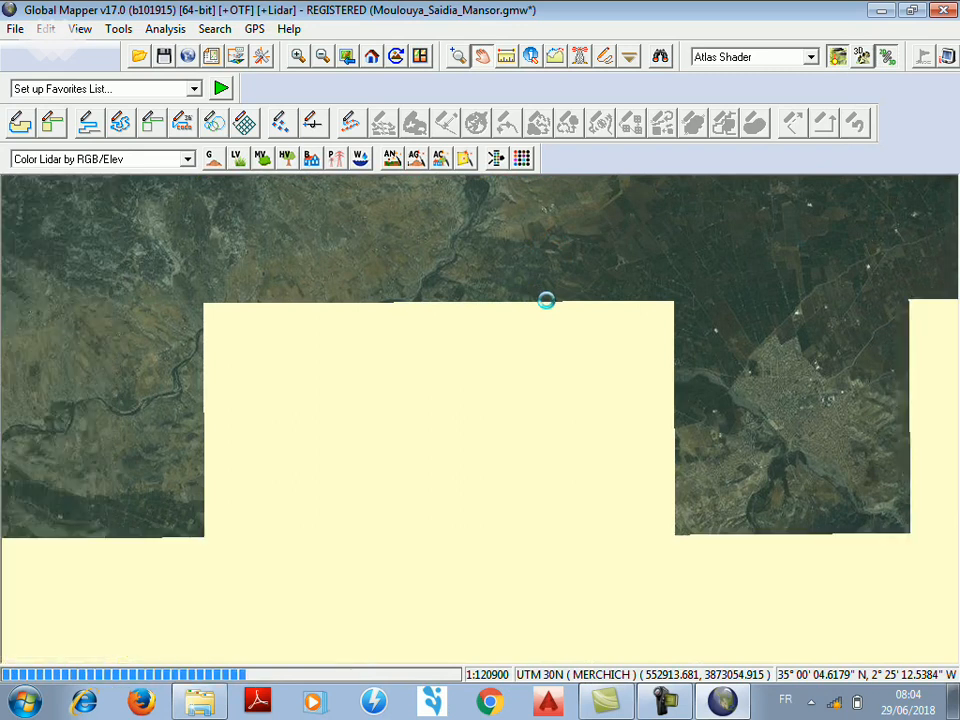
click(698, 395)
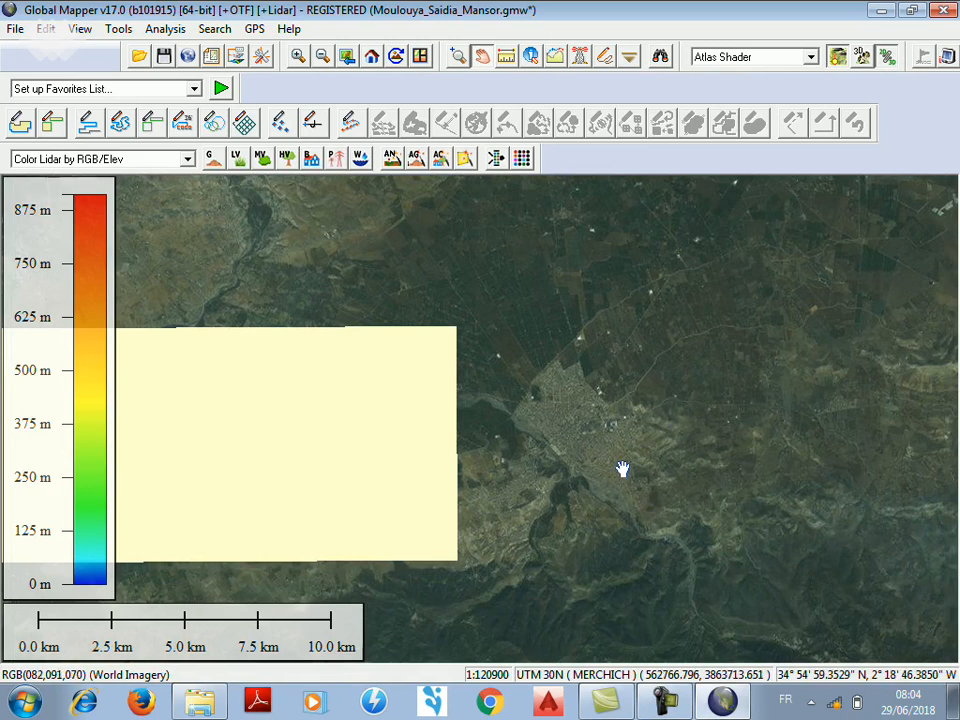
scroll(622, 470, down, 1)
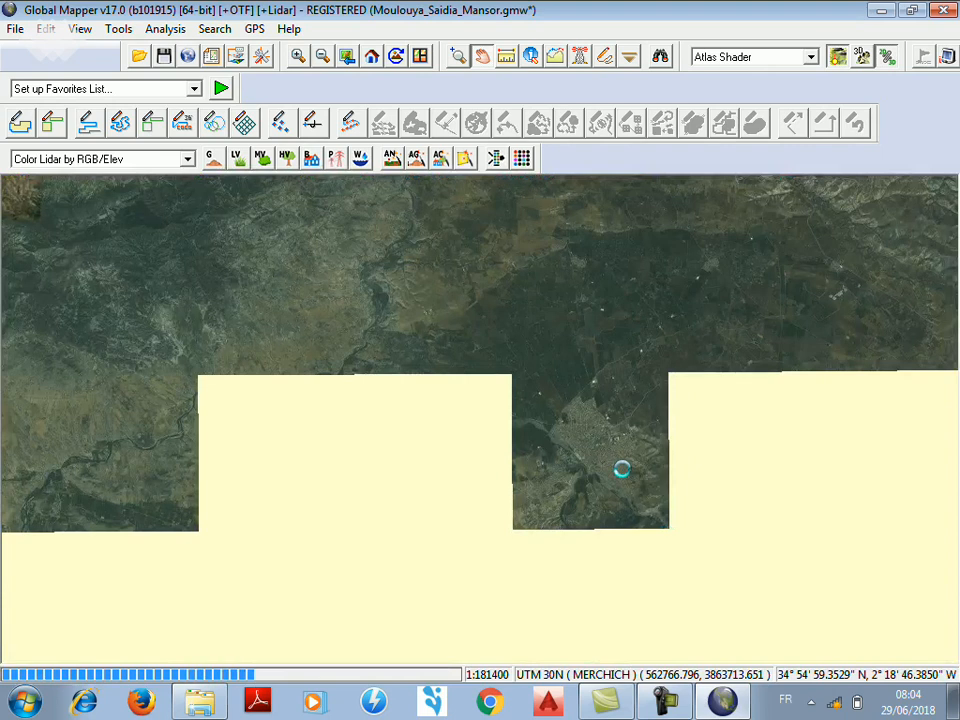
scroll(622, 470, down, 1)
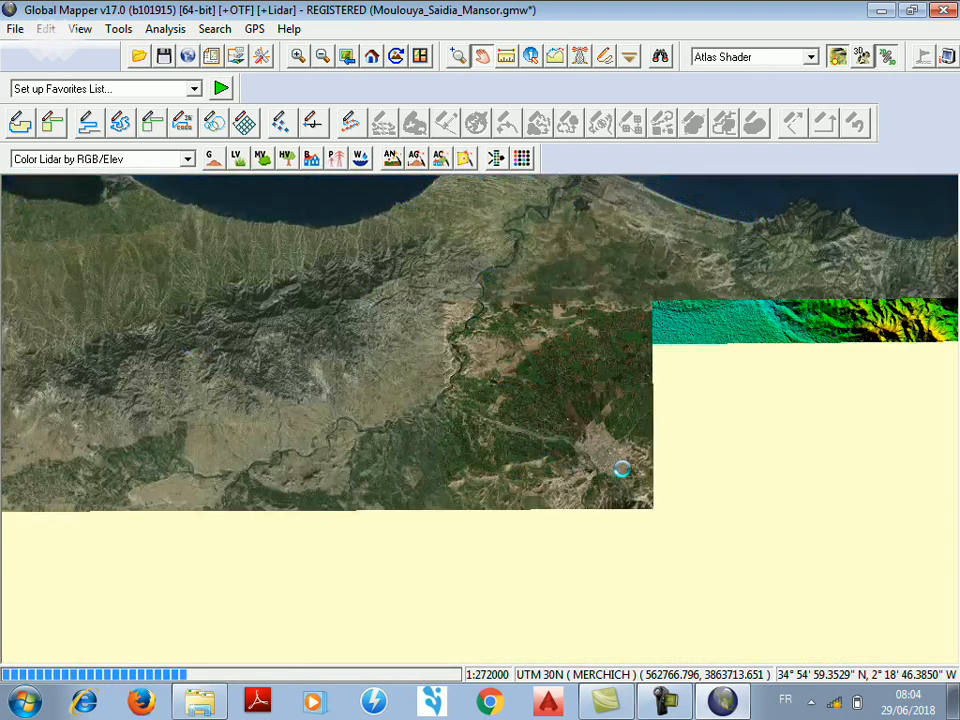
scroll(622, 470, down, 1)
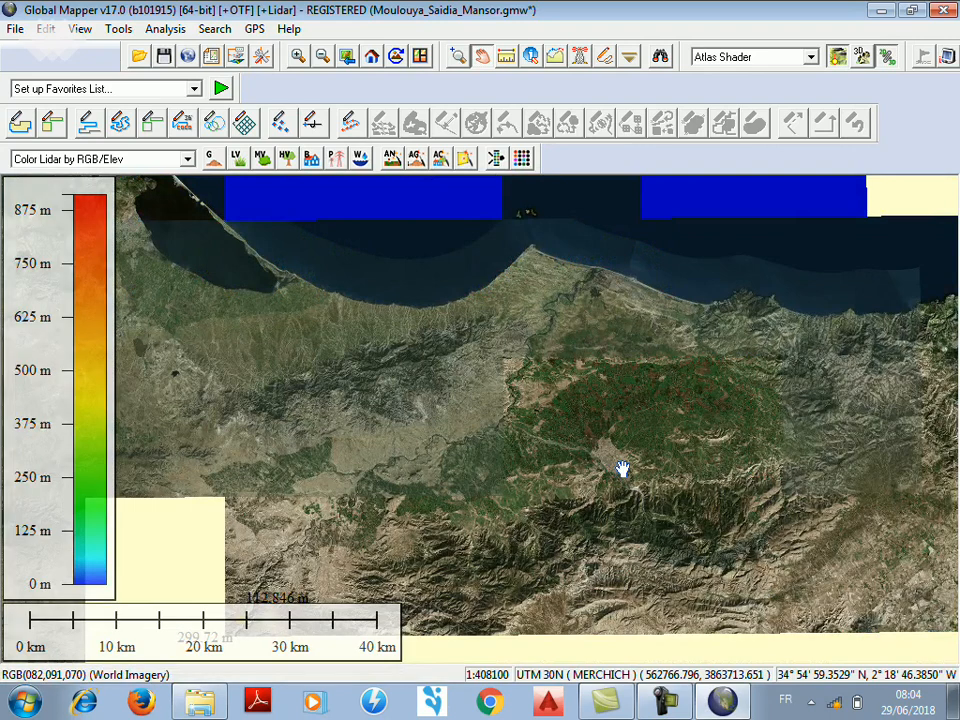
- Examine the area around the two labelled elevation points inland and the extent of the elevation layer along the coast
drag(548, 468, 610, 342)
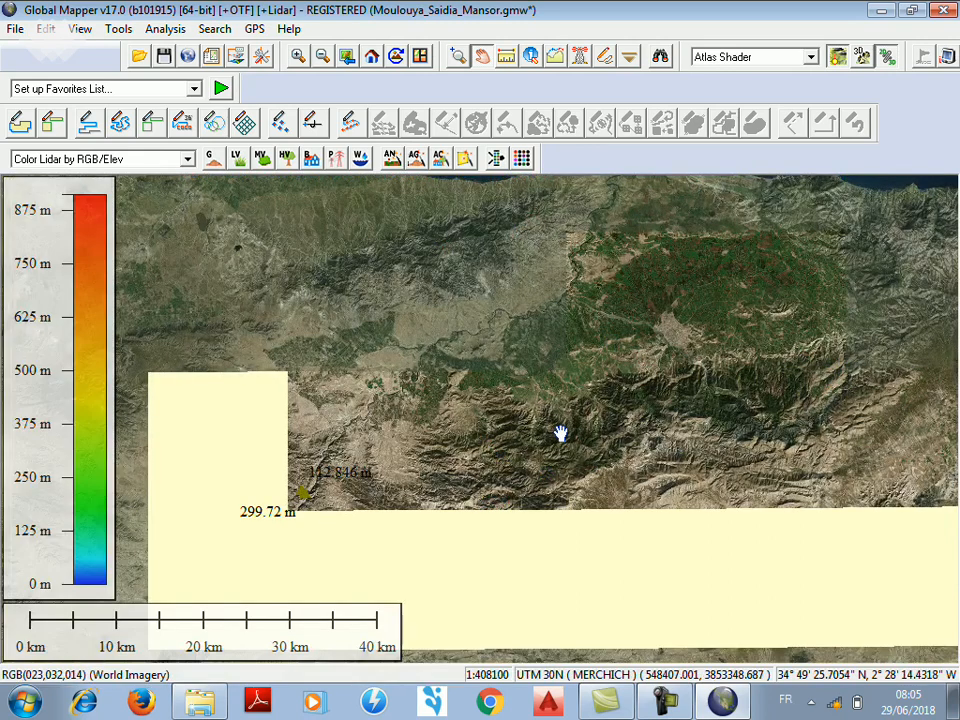
drag(561, 433, 598, 377)
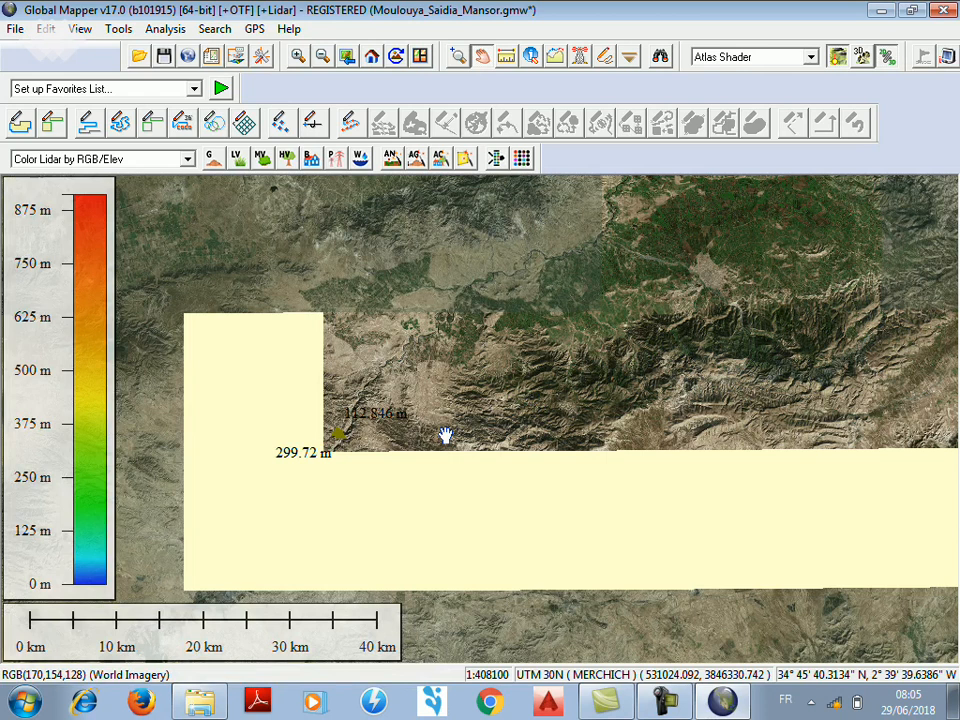
drag(444, 437, 469, 482)
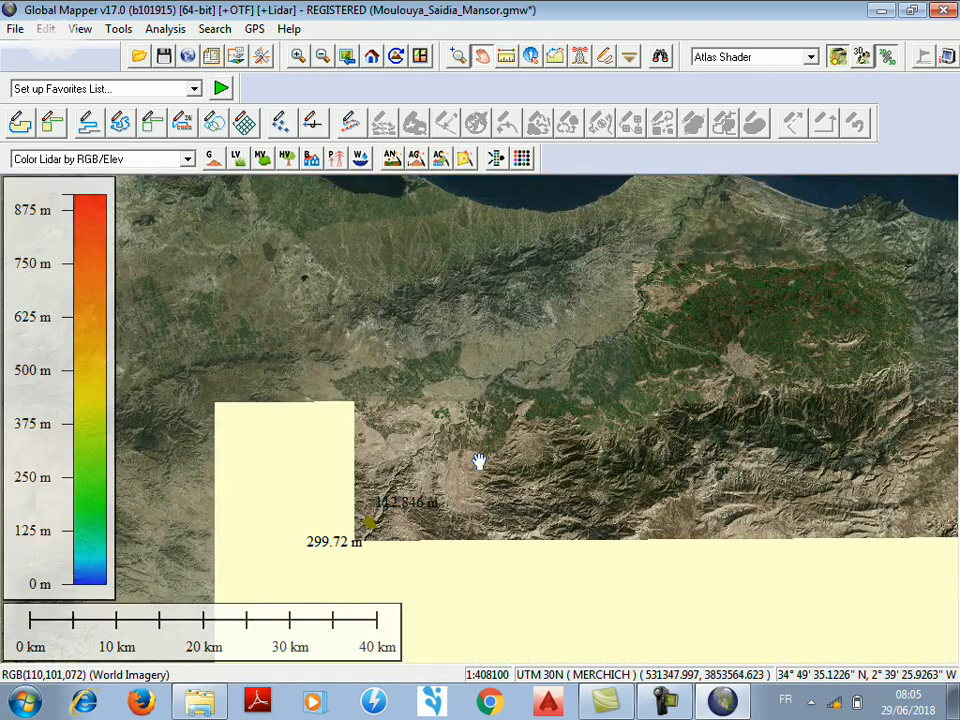
drag(484, 451, 469, 463)
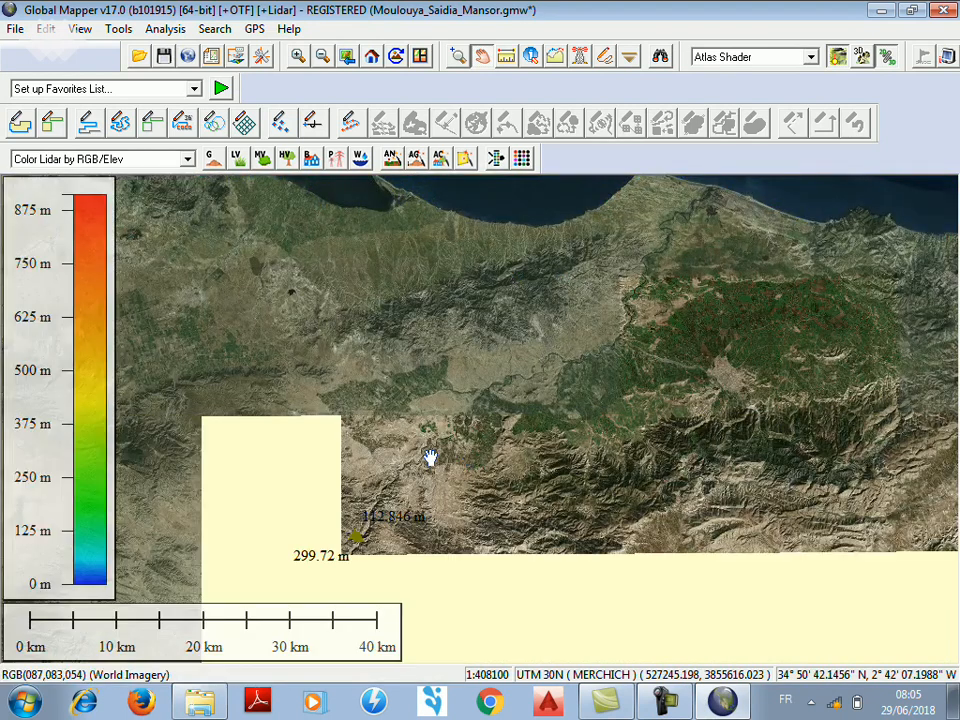
scroll(430, 457, down, 1)
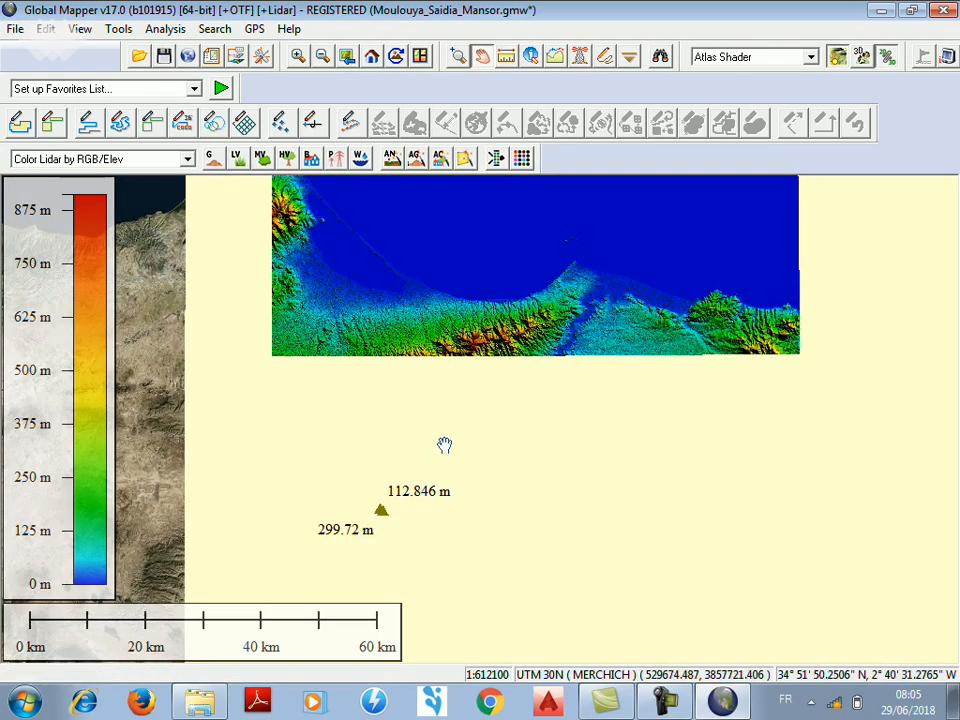
click(596, 336)
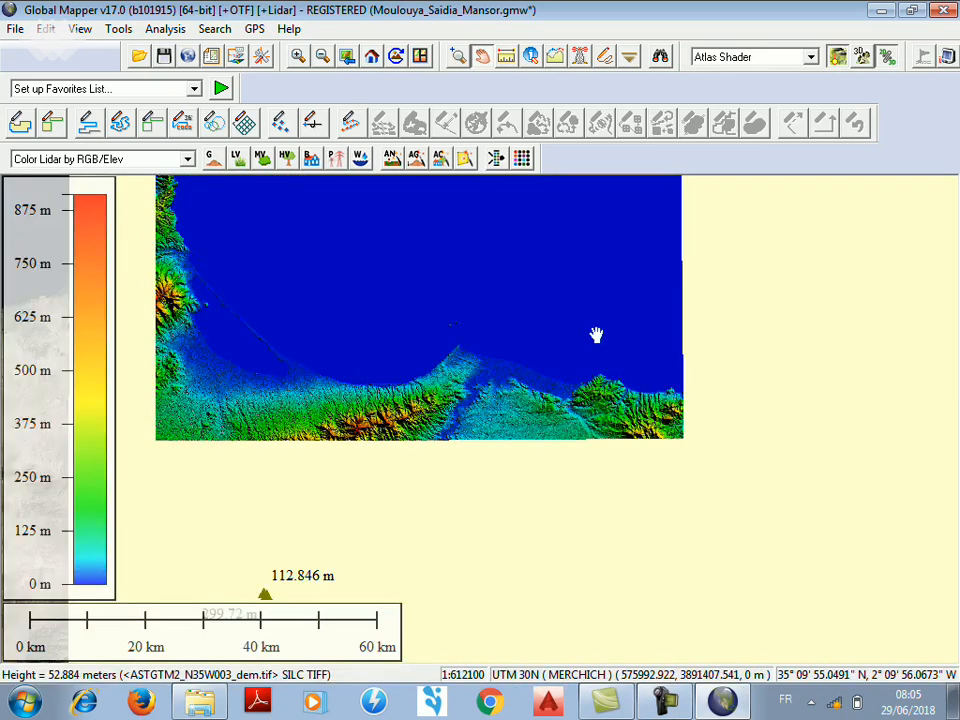
drag(596, 335, 600, 446)
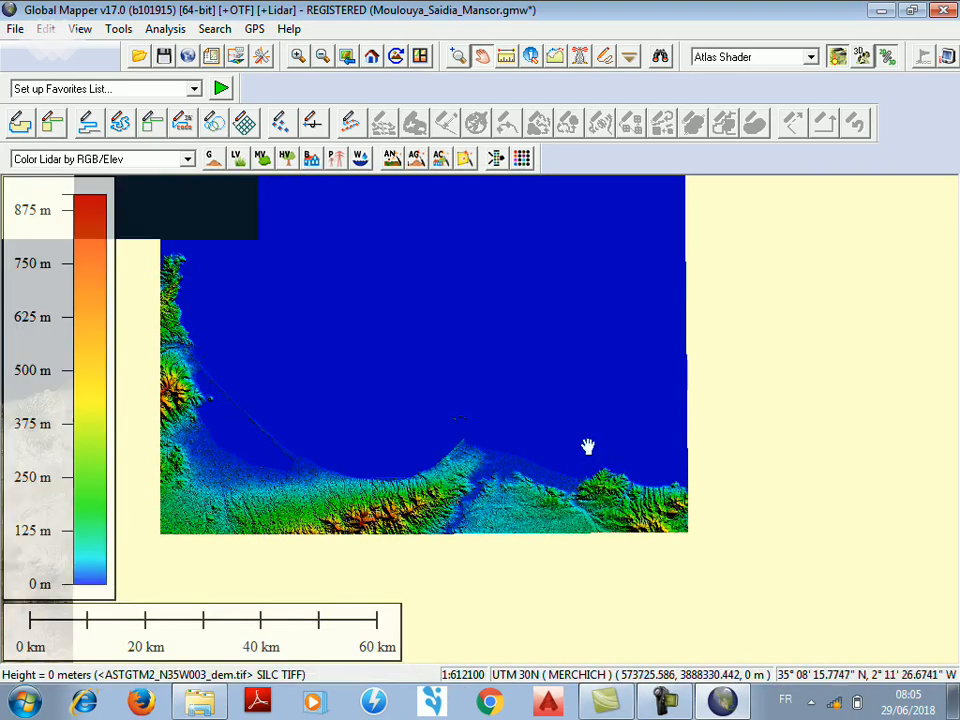
- Bring the map back to a close view of the coast with the river mouth, the harbour and the town
click(304, 63)
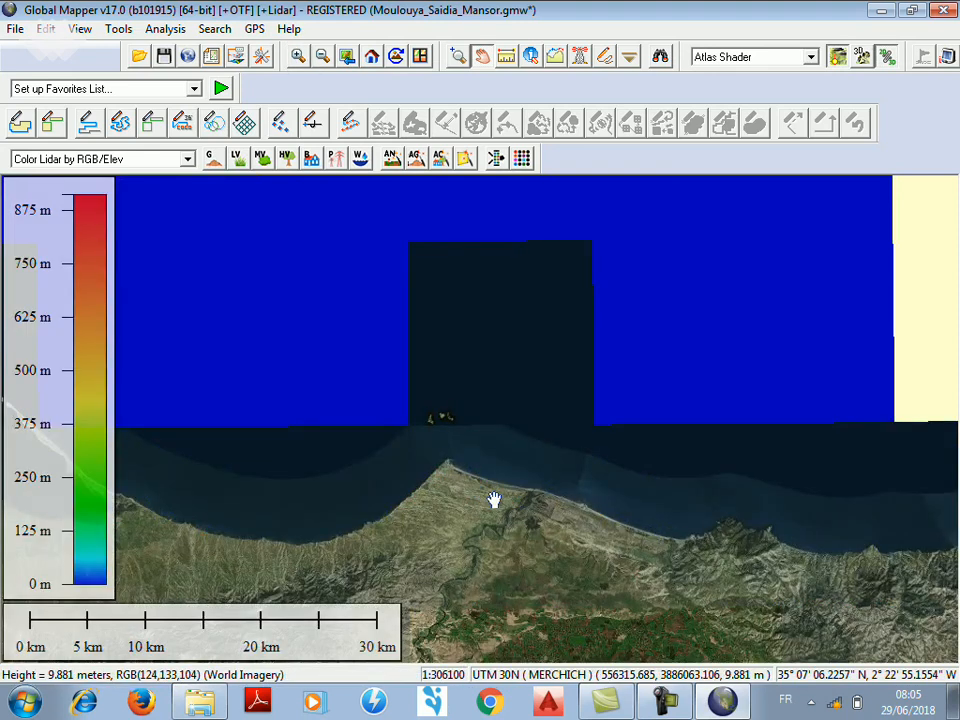
click(297, 56)
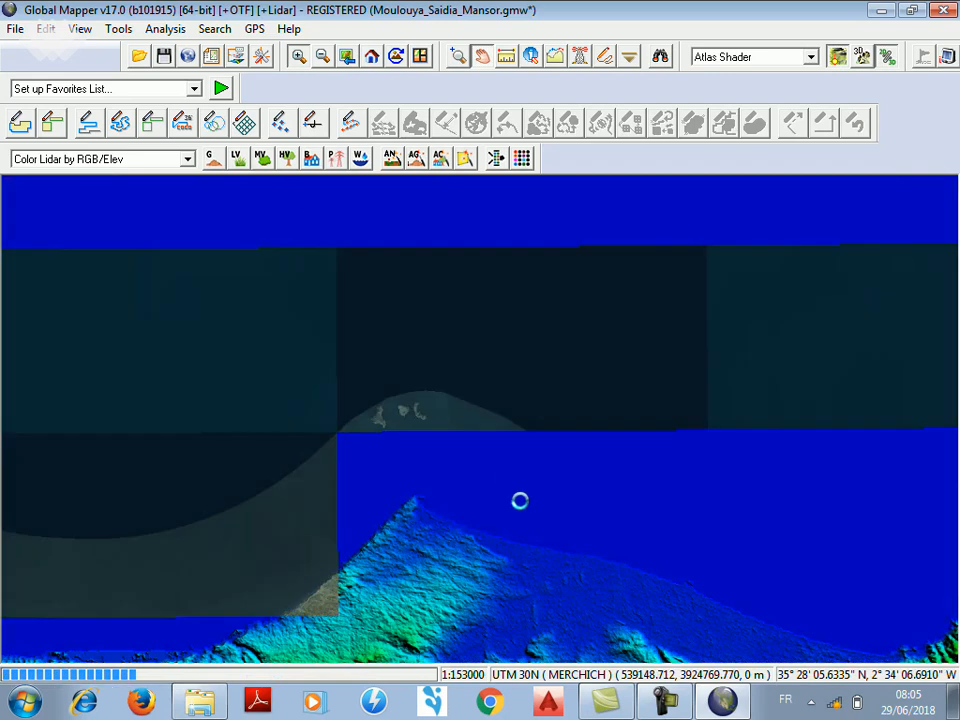
drag(490, 533, 416, 490)
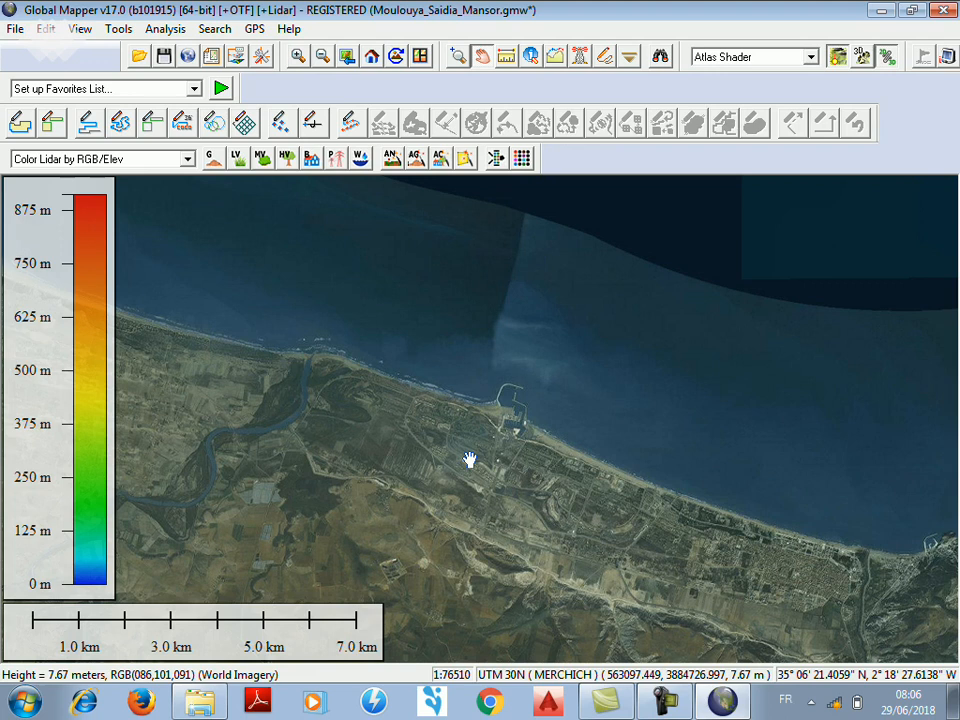
click(604, 714)
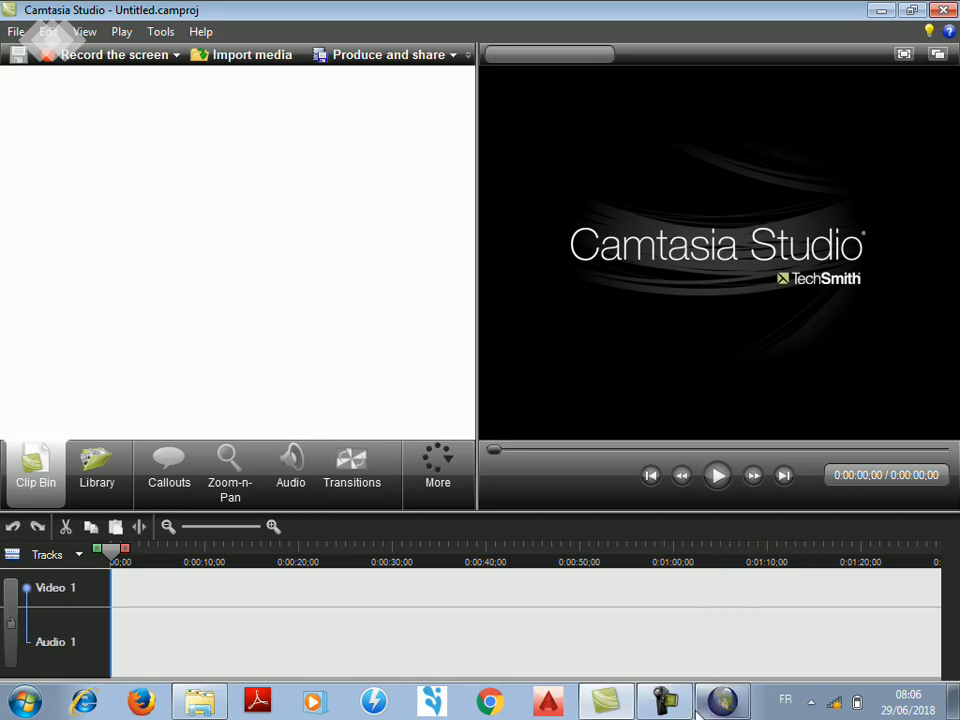
click(668, 703)
click(870, 615)
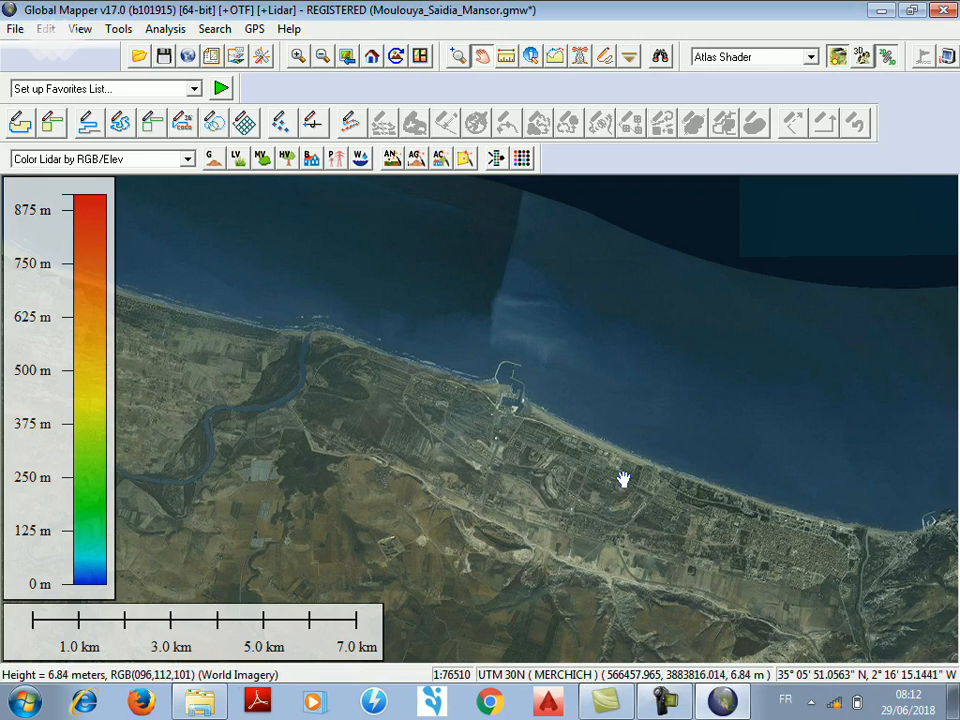
- Start a new area feature and trace its northern edge from the river bend along the foot of the hills to the eastern valley
drag(622, 480, 614, 428)
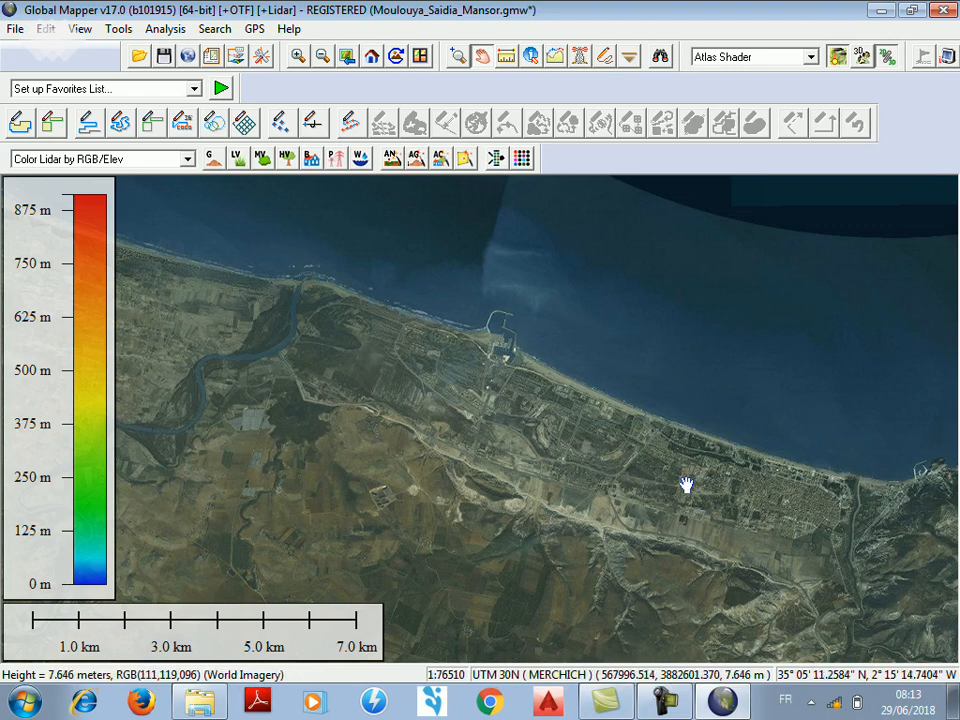
drag(686, 481, 686, 426)
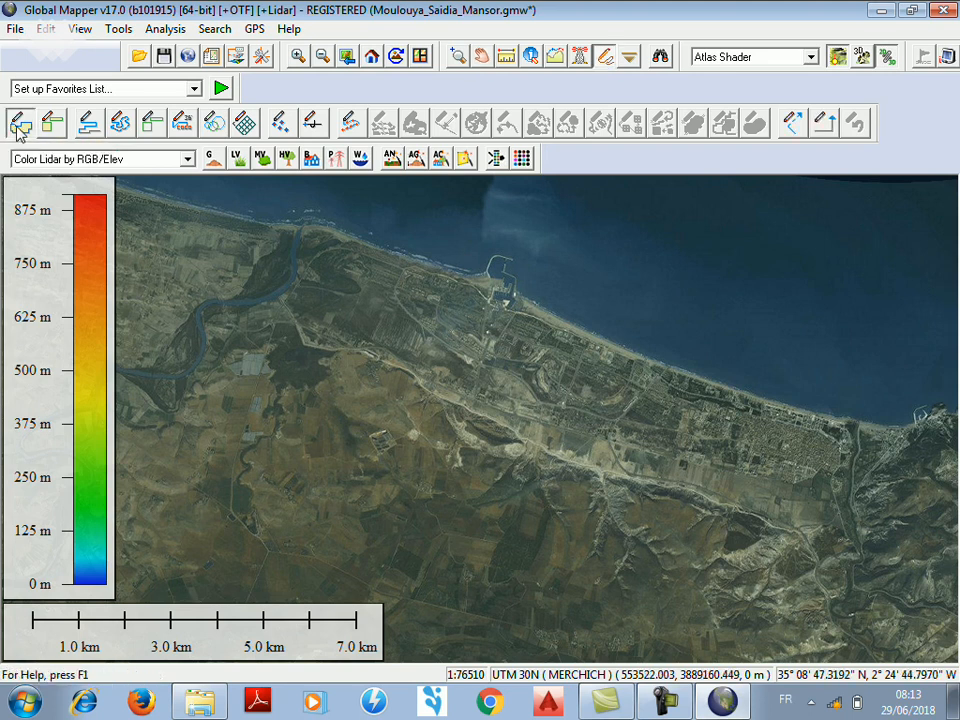
click(19, 123)
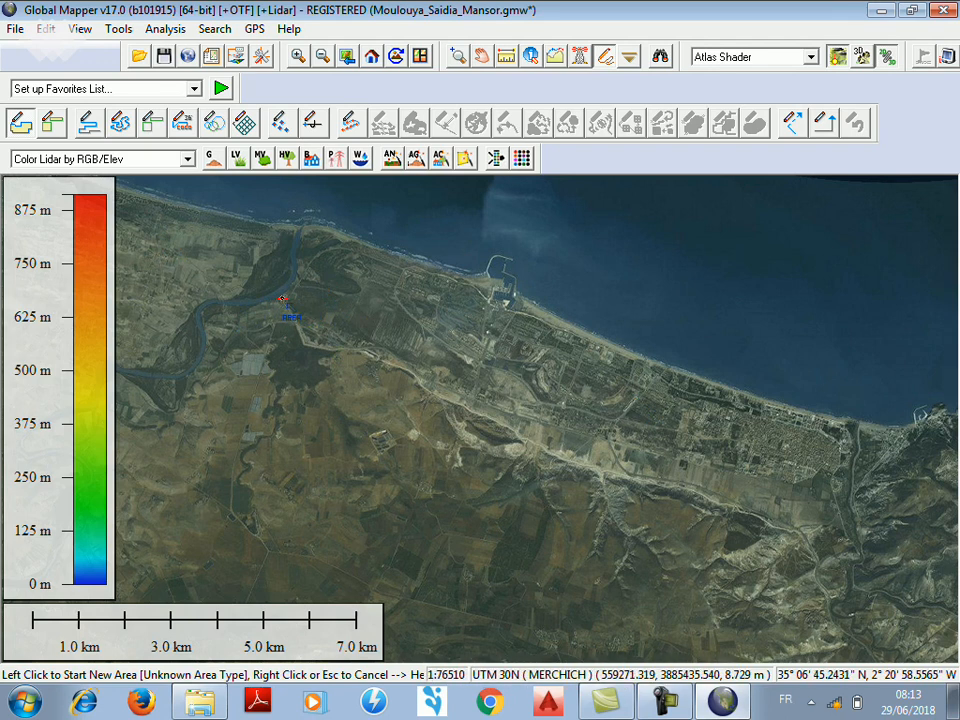
click(283, 300)
click(313, 343)
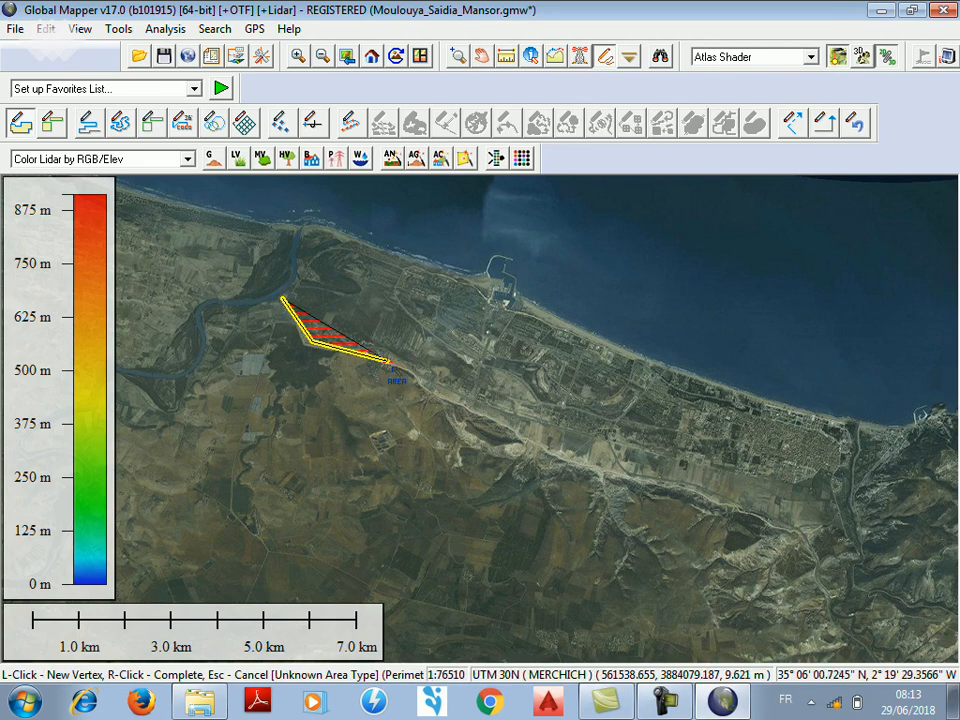
click(389, 360)
click(545, 456)
click(806, 537)
click(866, 572)
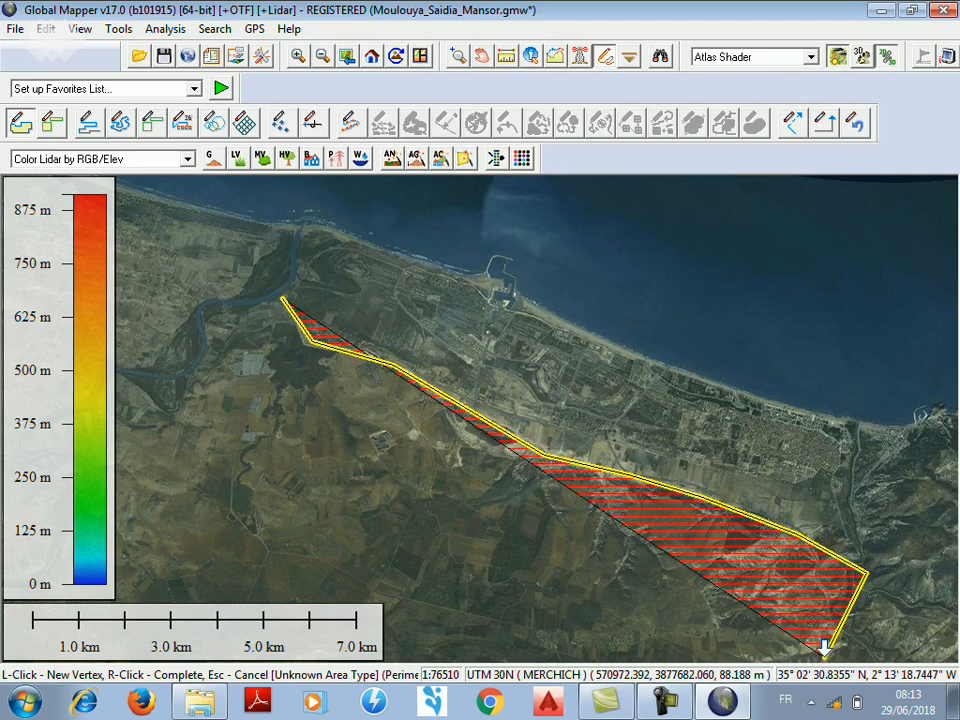
right_click(823, 648)
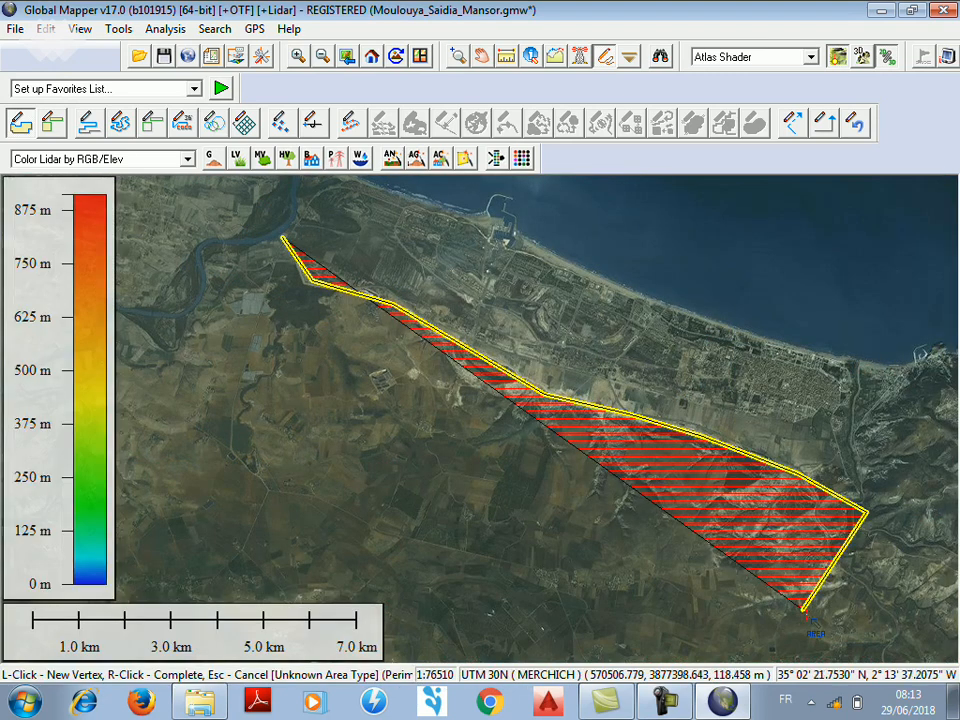
- Continue the area outline along the southern farmland and around the west back to the river bend, and complete the area
click(808, 618)
click(632, 578)
click(330, 425)
click(222, 343)
click(202, 319)
click(195, 300)
click(203, 277)
click(226, 264)
click(248, 257)
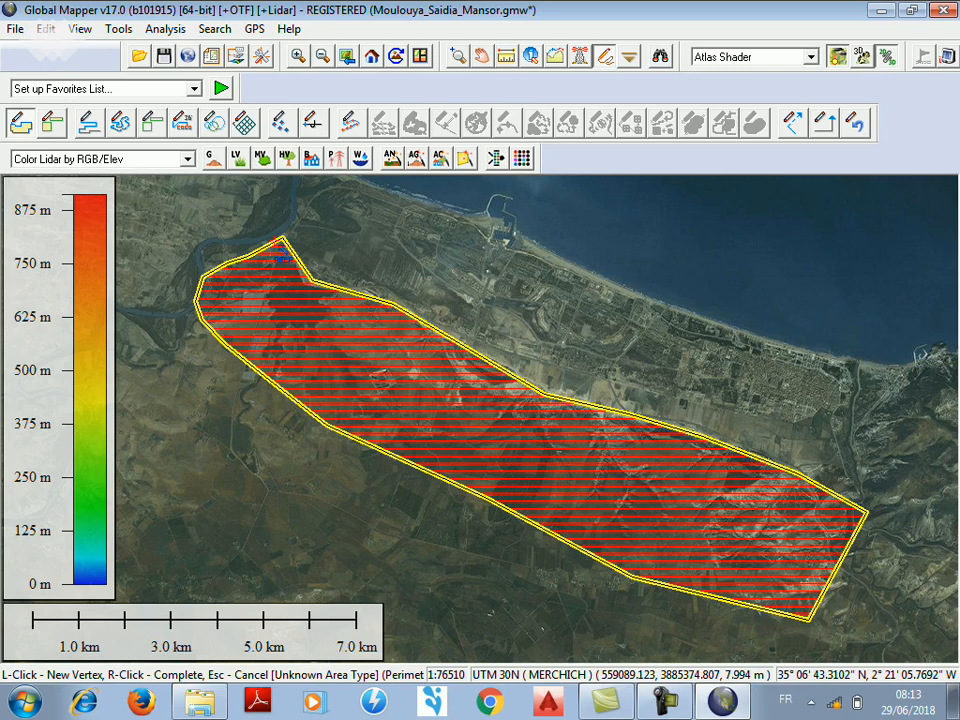
right_click(283, 258)
- Name the new area feature Ouled_Mansor, keeping its type as Unknown Area Type
drag(376, 76, 591, 79)
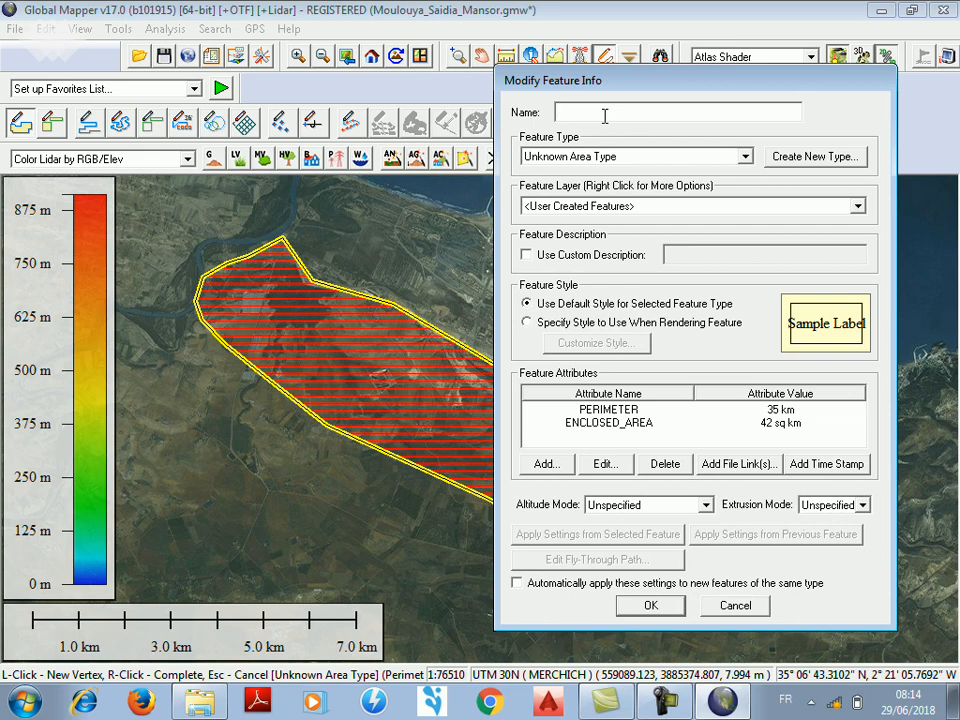
text(Ouled_Mansor)
click(651, 607)
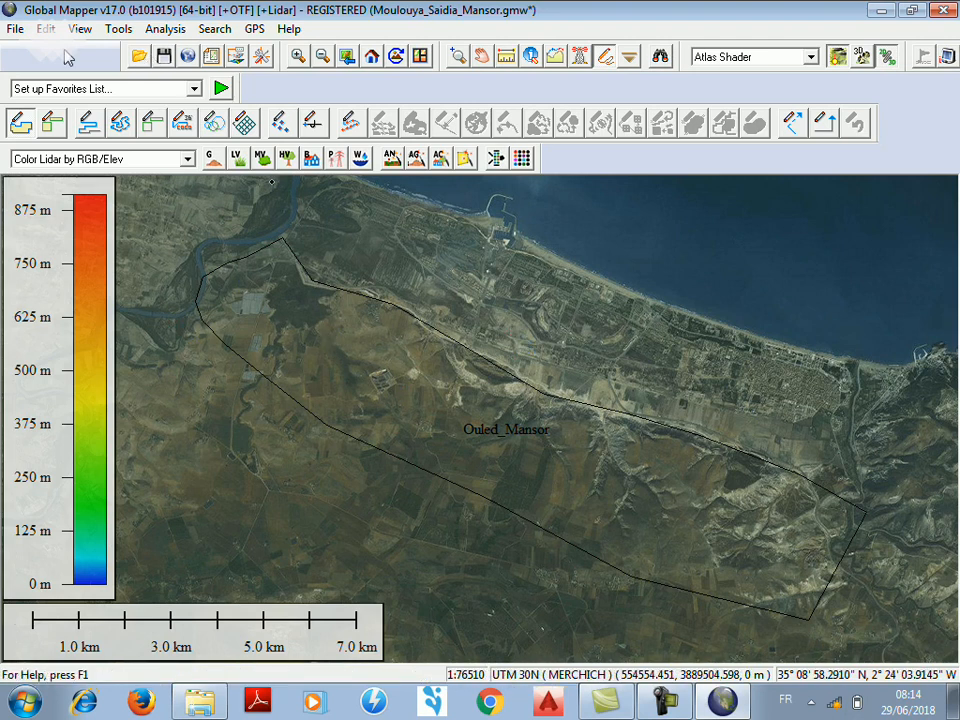
click(110, 31)
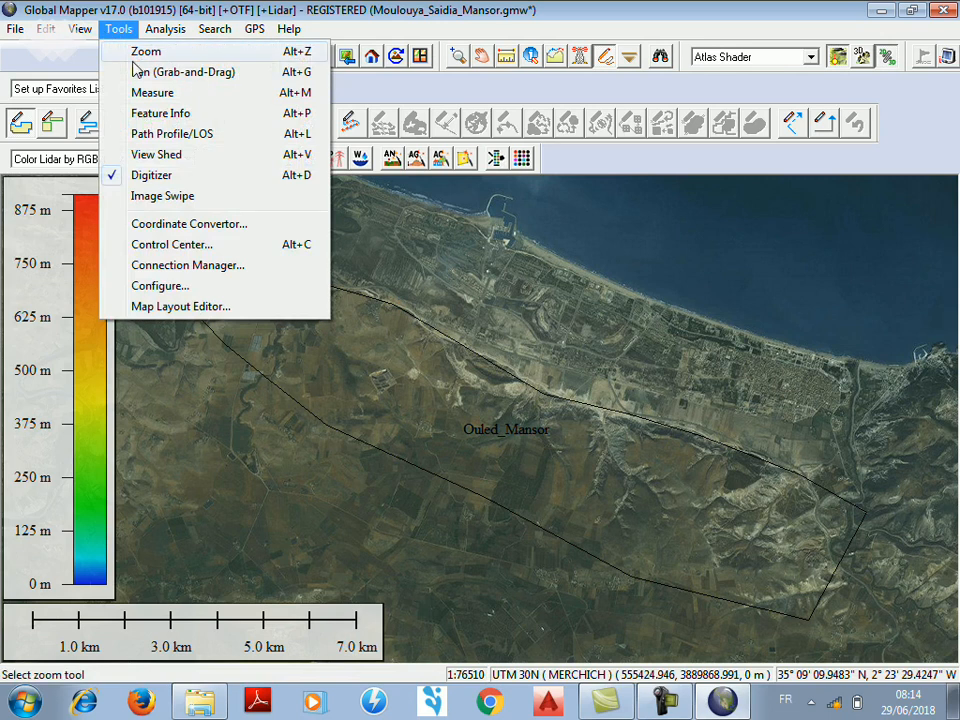
click(170, 244)
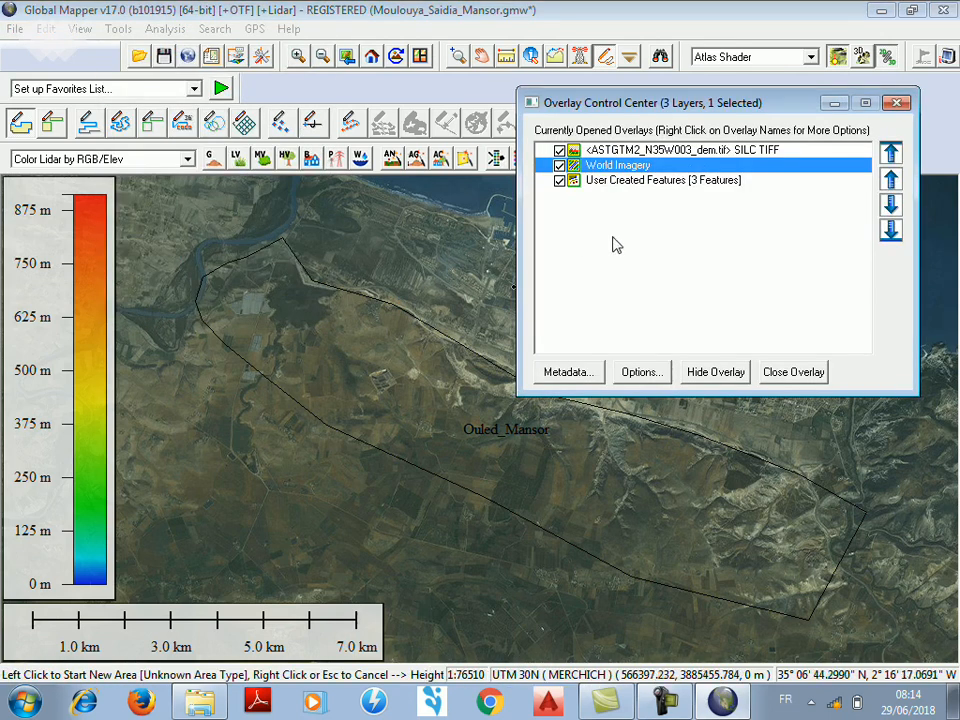
click(897, 102)
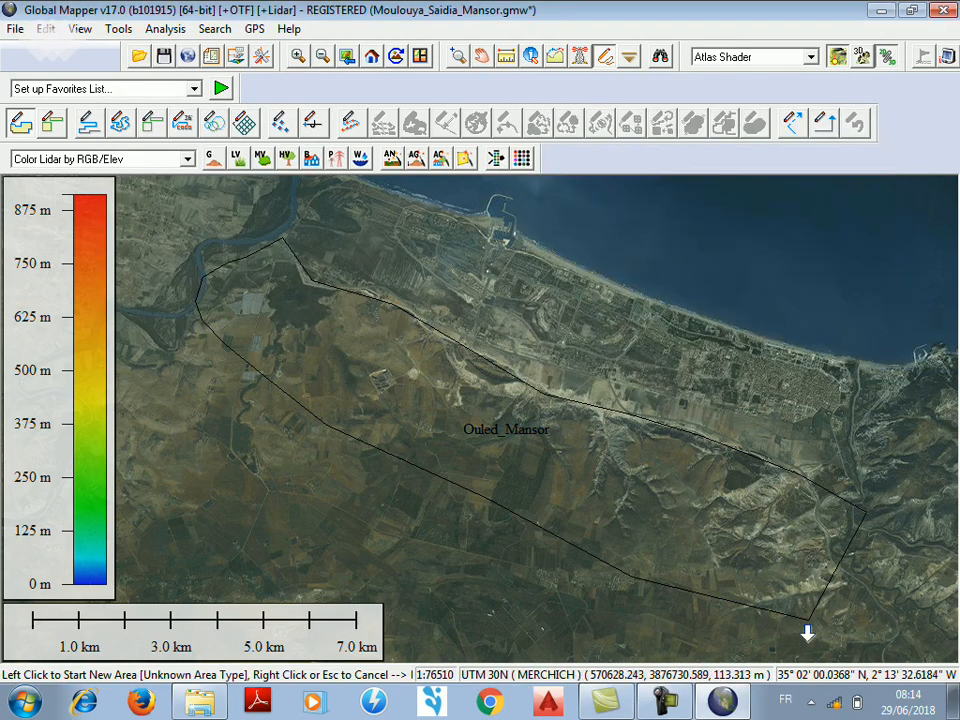
click(666, 702)
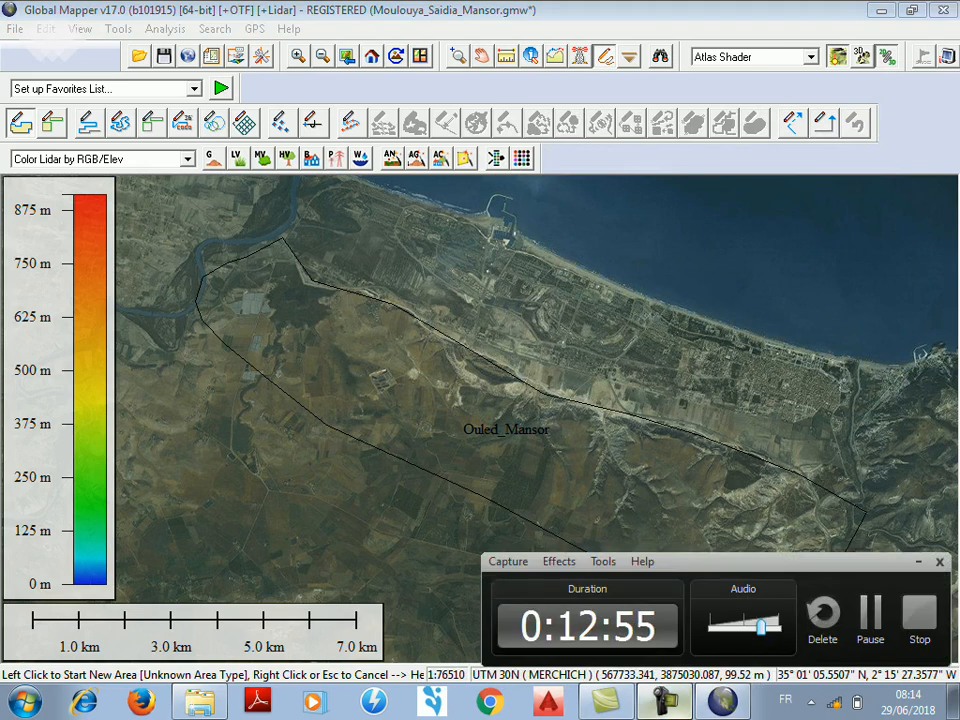
click(721, 704)
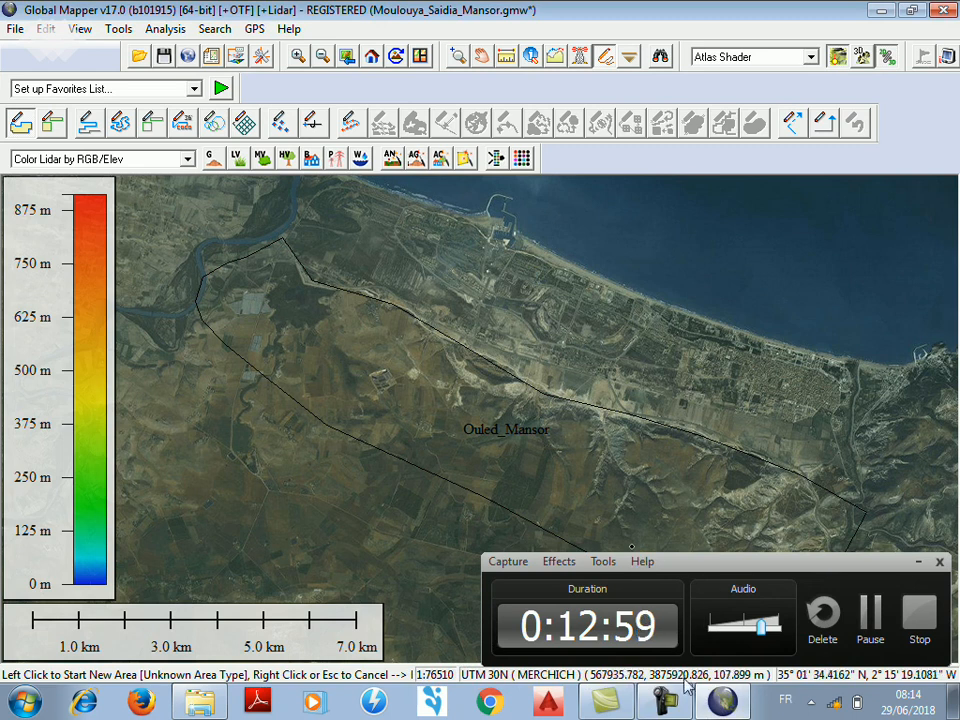
click(676, 706)
click(917, 568)
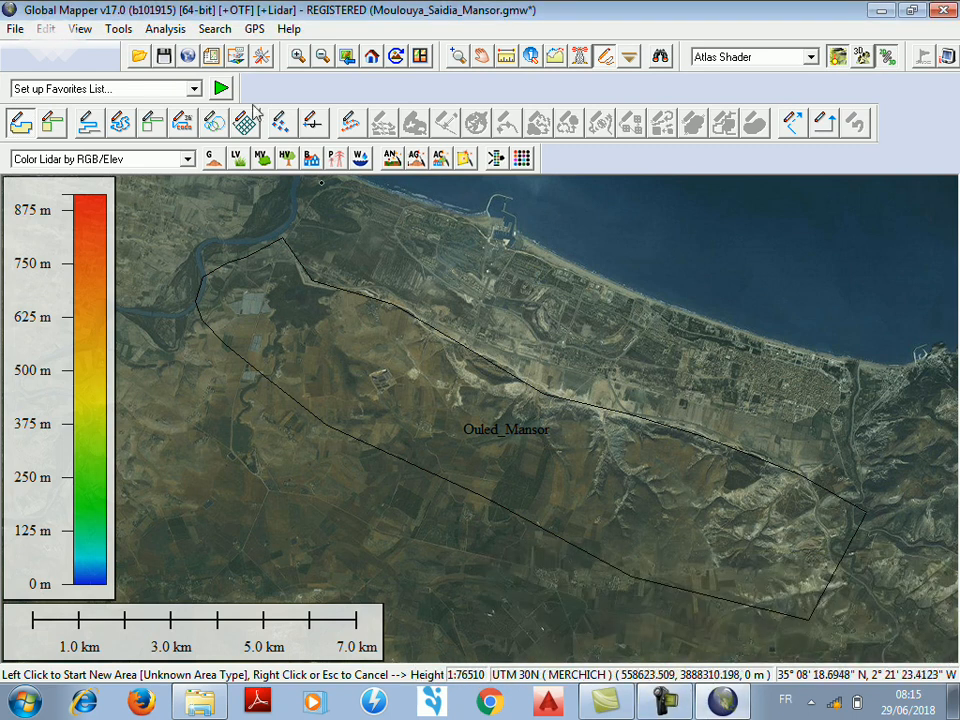
- Hide the World Imagery layer, leaving the elevation layer and the user-created features displayed, and leave area creation
click(119, 29)
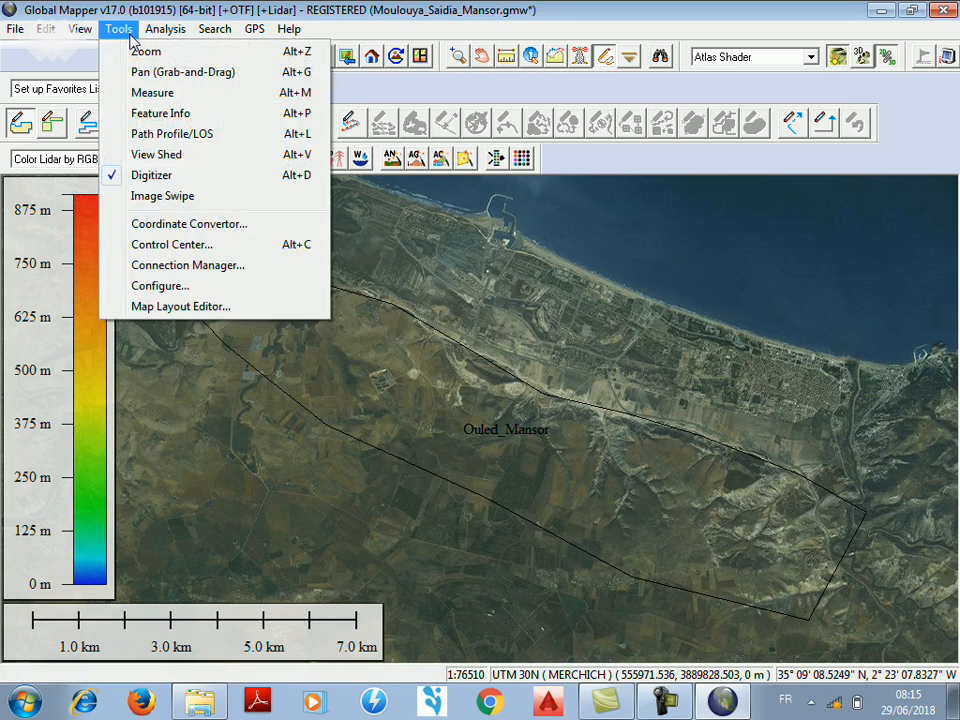
click(189, 244)
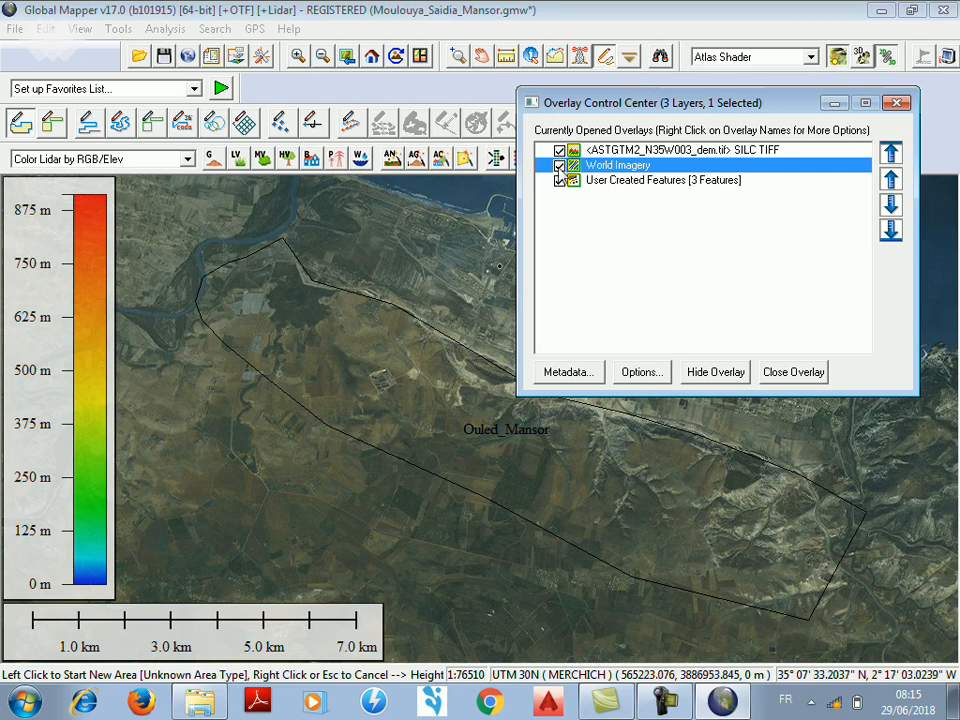
key(space)
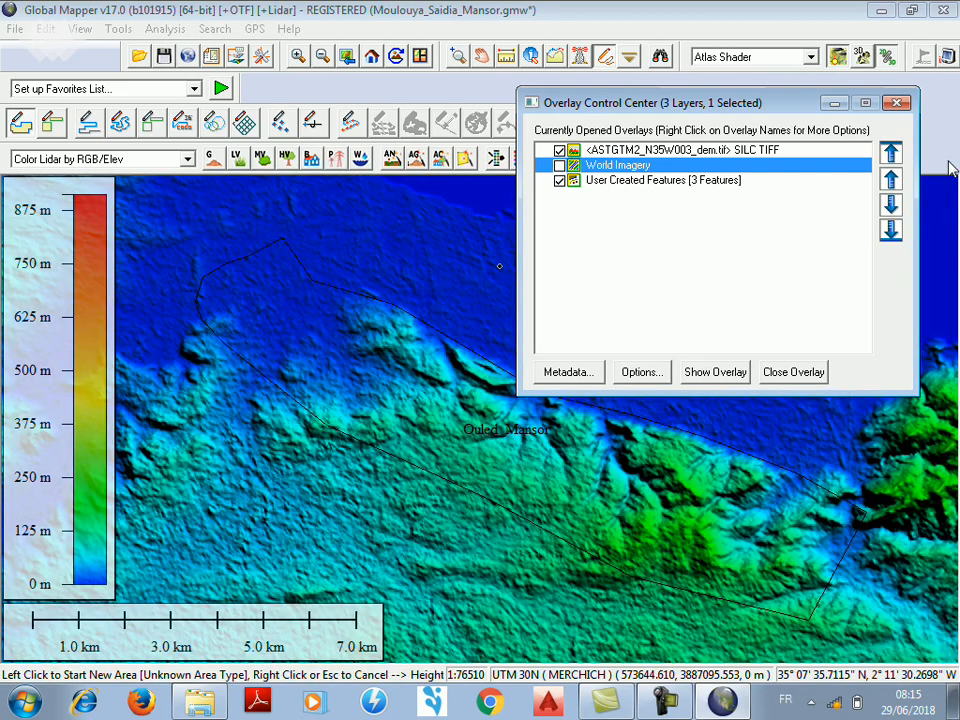
click(897, 103)
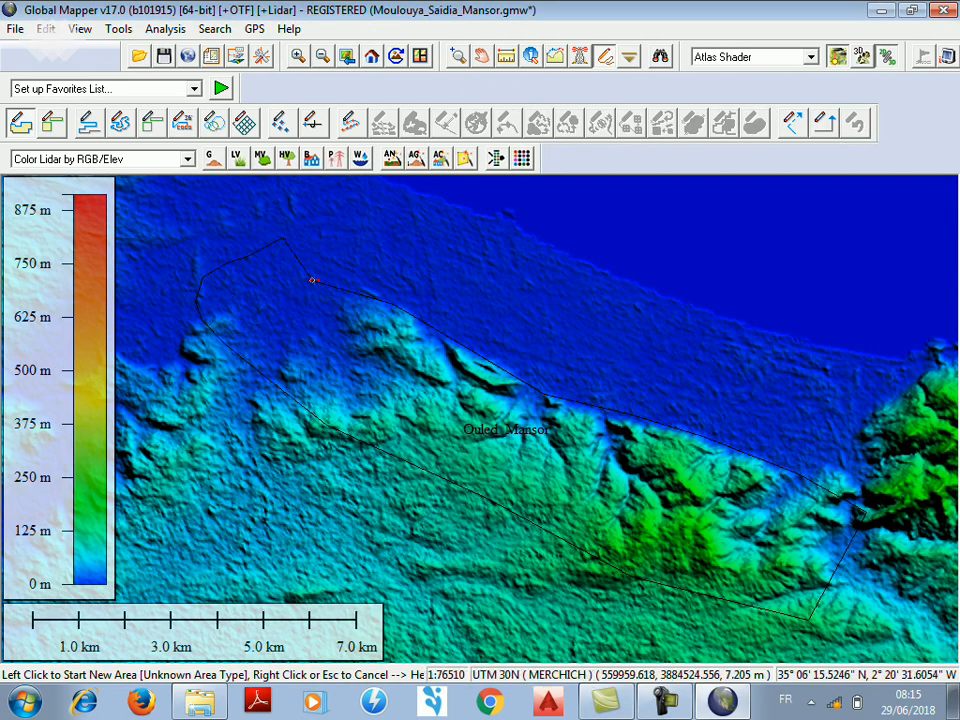
key(Escape)
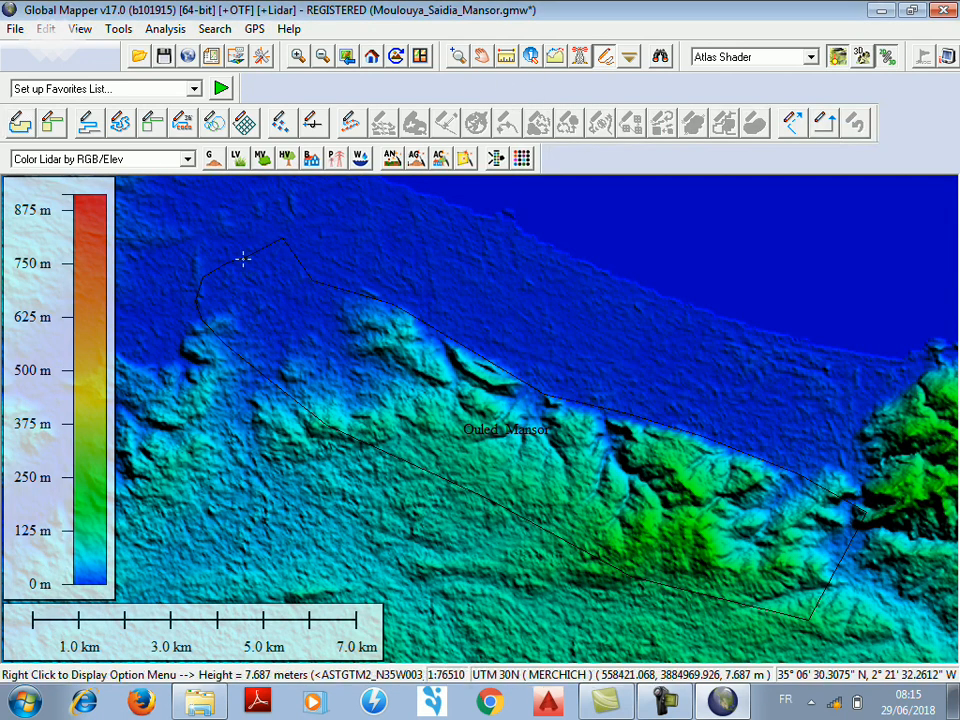
- Select the Ouled_Mansor area and set up watershed generation with a stream threshold of 10 hectares drainage area
click(604, 58)
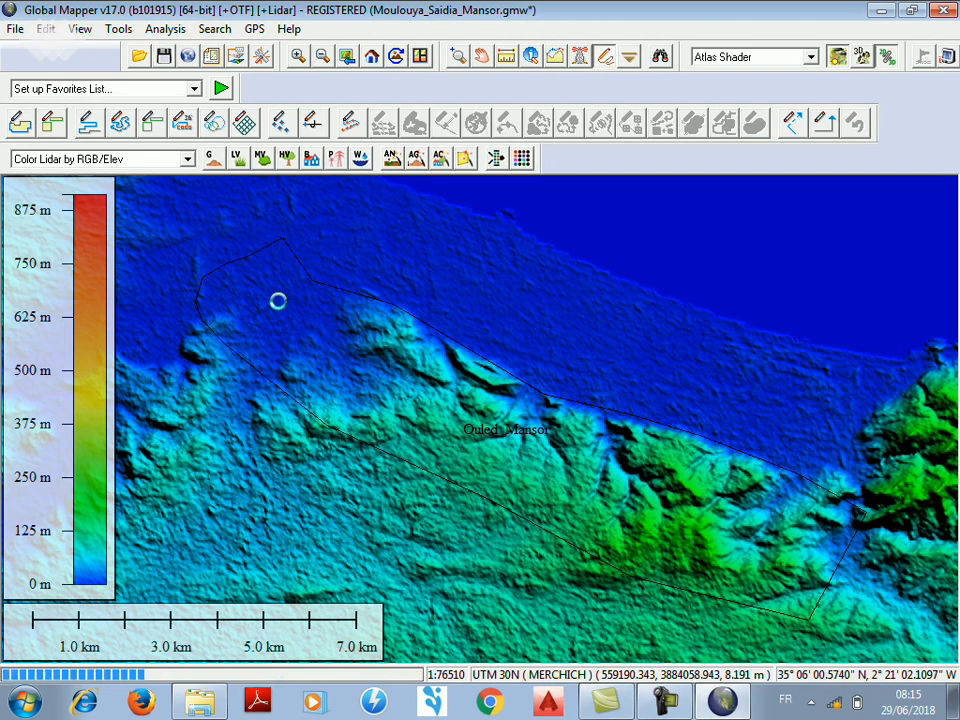
click(279, 300)
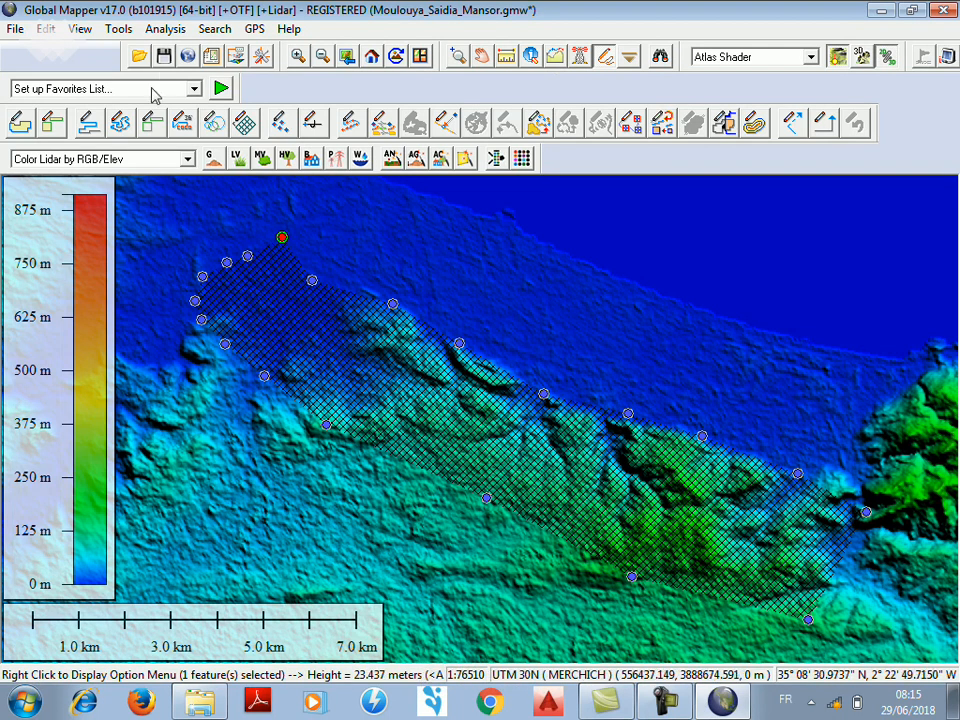
click(168, 31)
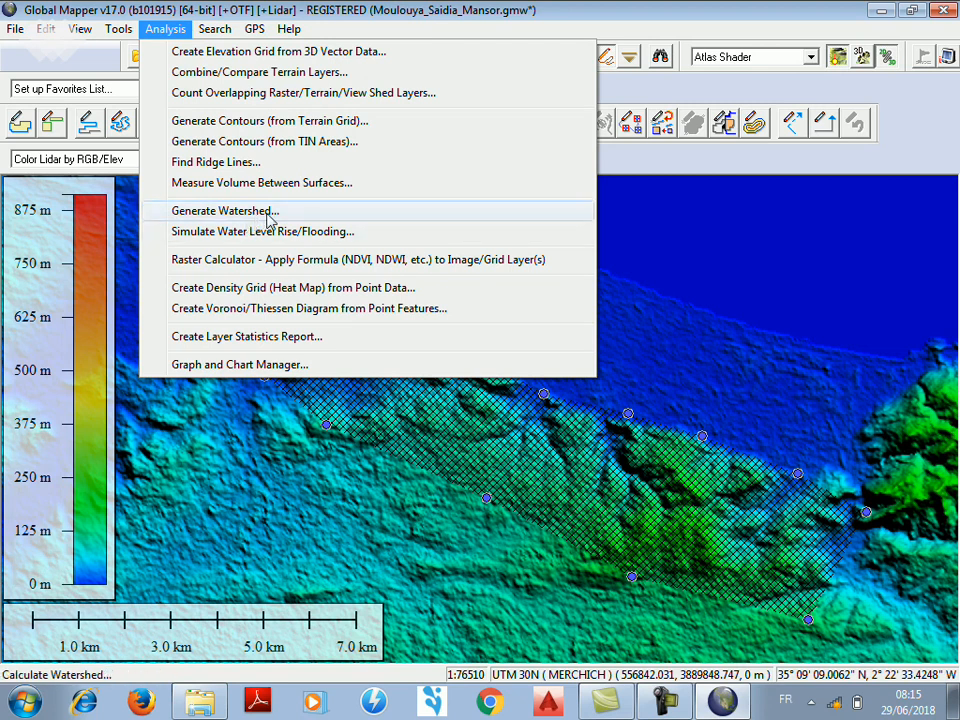
click(243, 219)
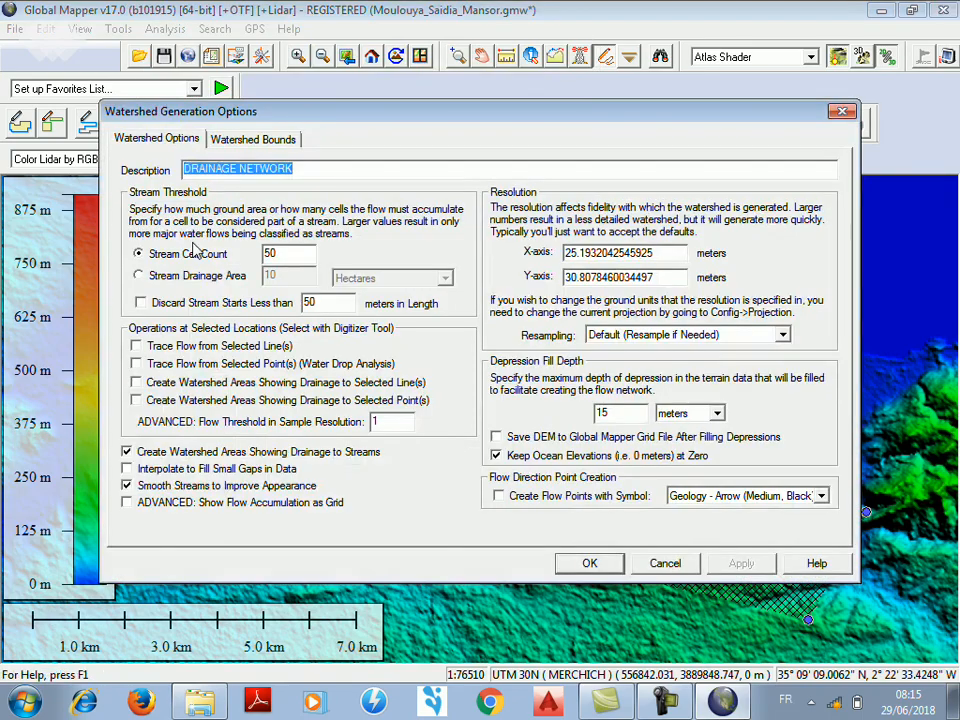
drag(366, 120, 405, 107)
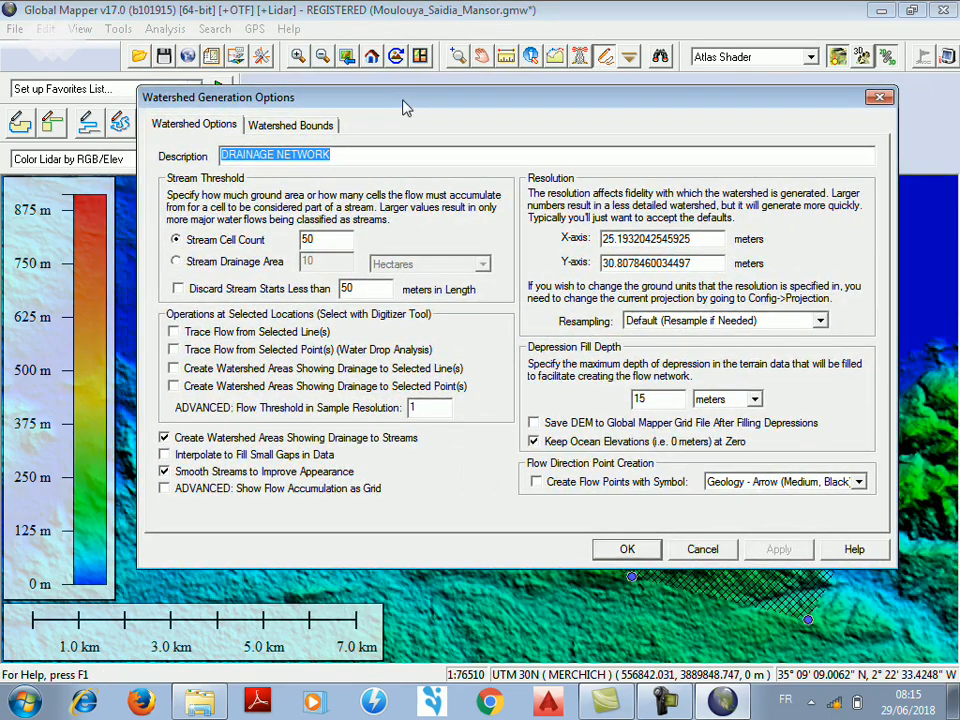
click(189, 264)
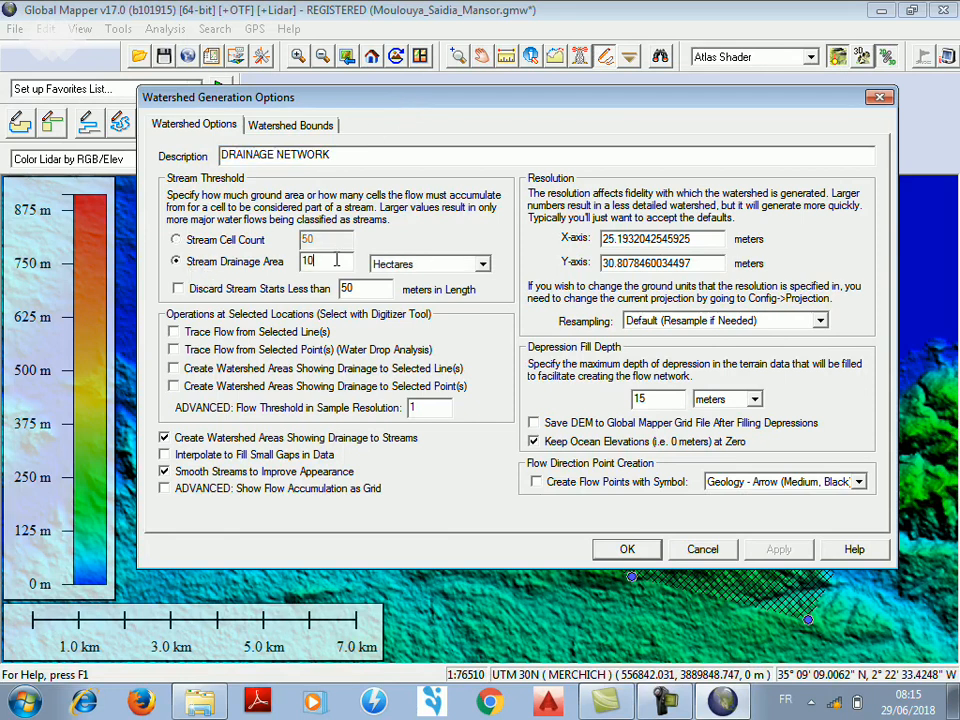
drag(324, 265, 299, 262)
- Crop the watershed bounds to the selected area feature, generate the drainage network, and deselect the area
click(313, 130)
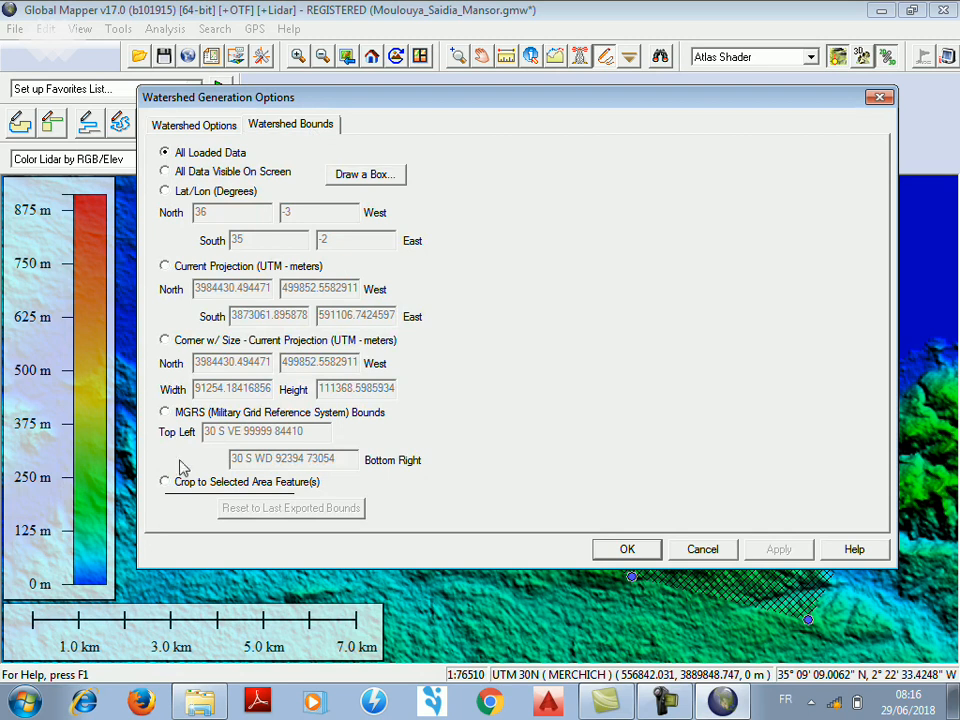
click(165, 486)
click(215, 126)
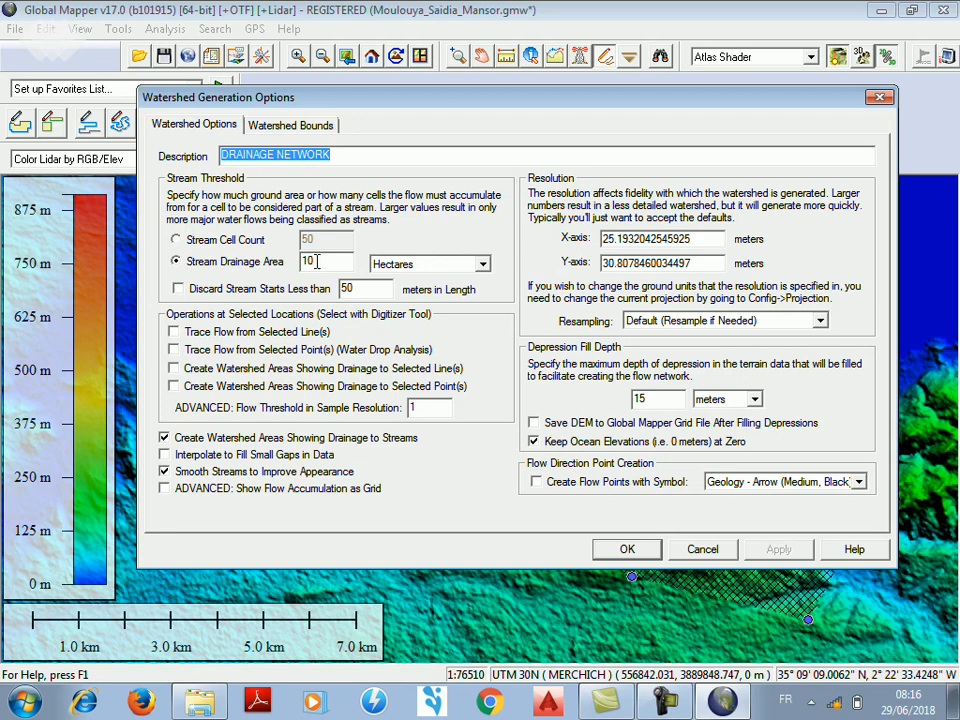
click(324, 261)
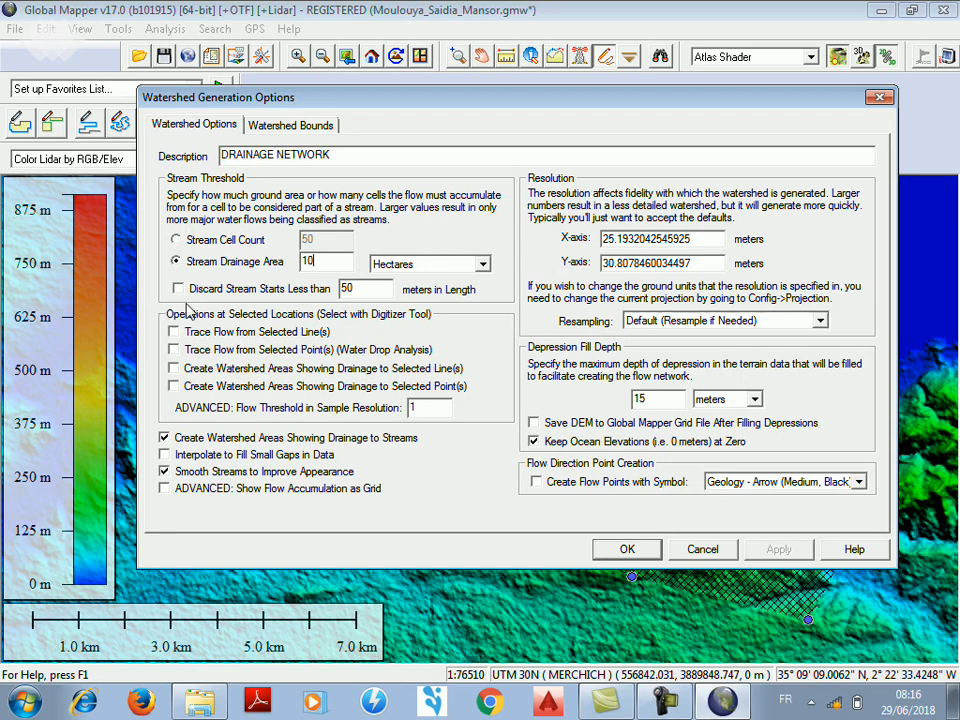
click(290, 124)
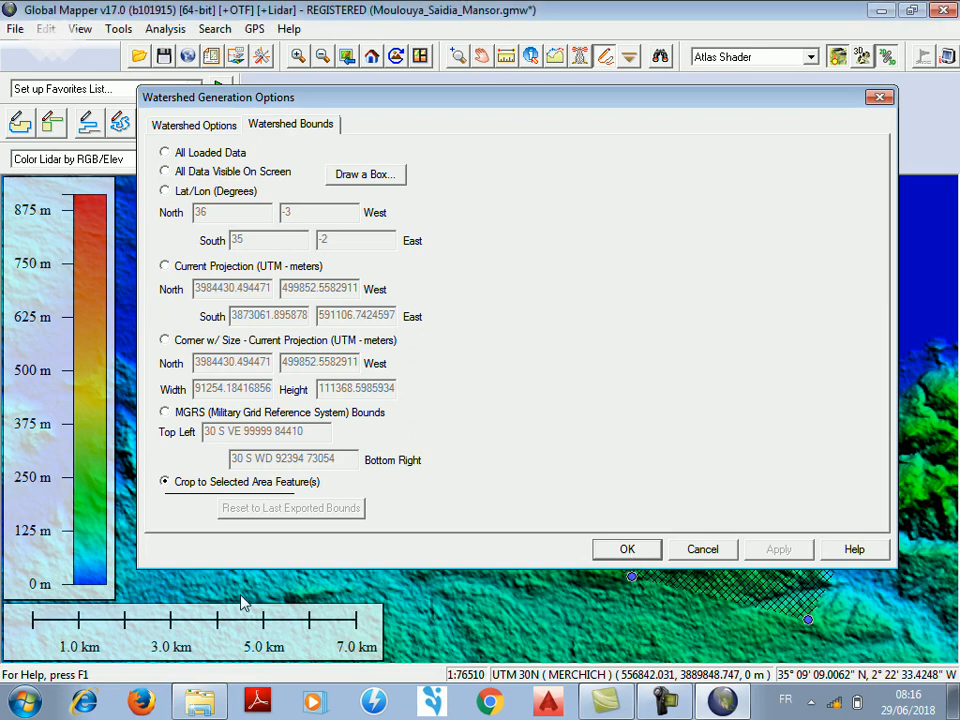
key(Return)
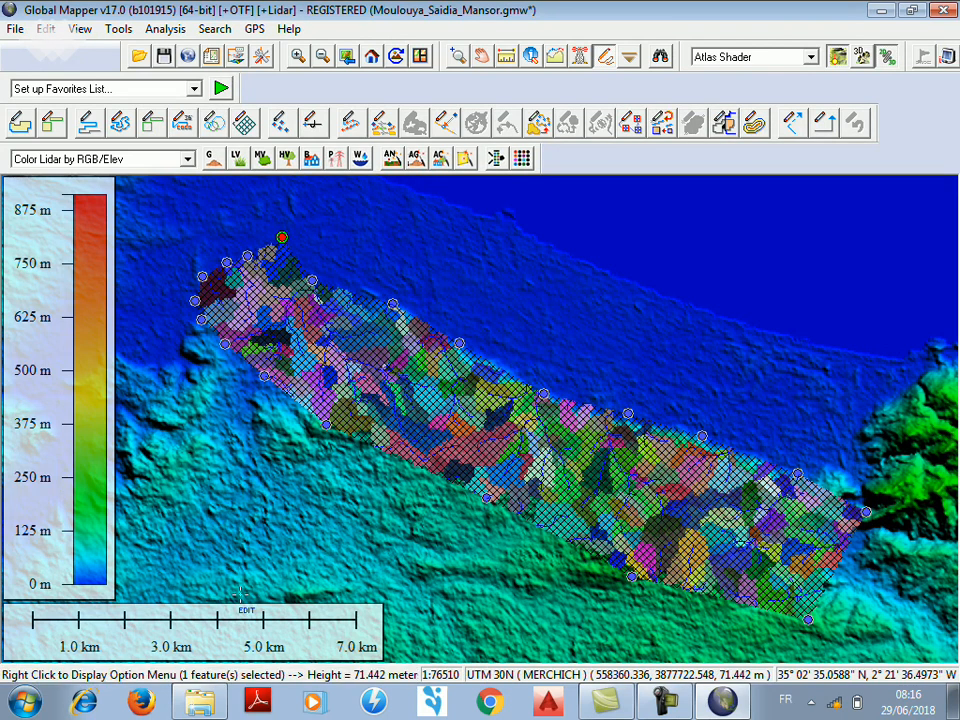
click(475, 262)
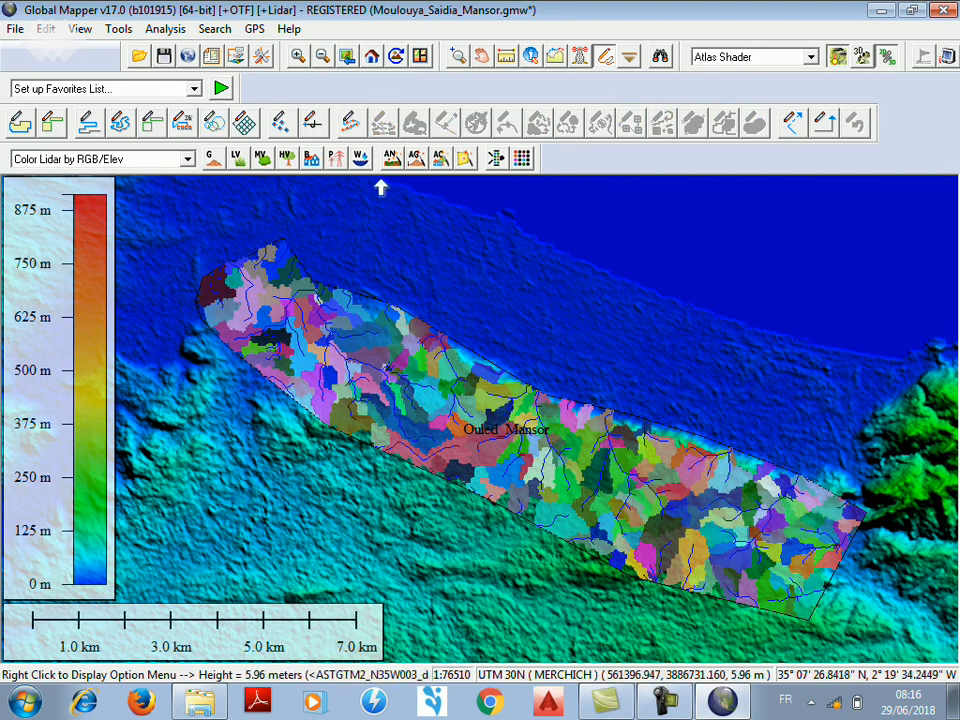
- Digitize an area around connected watersheds in western Ouled_Mansor, about 11 km in perimeter and 4 sq km, and name it BV1
click(457, 56)
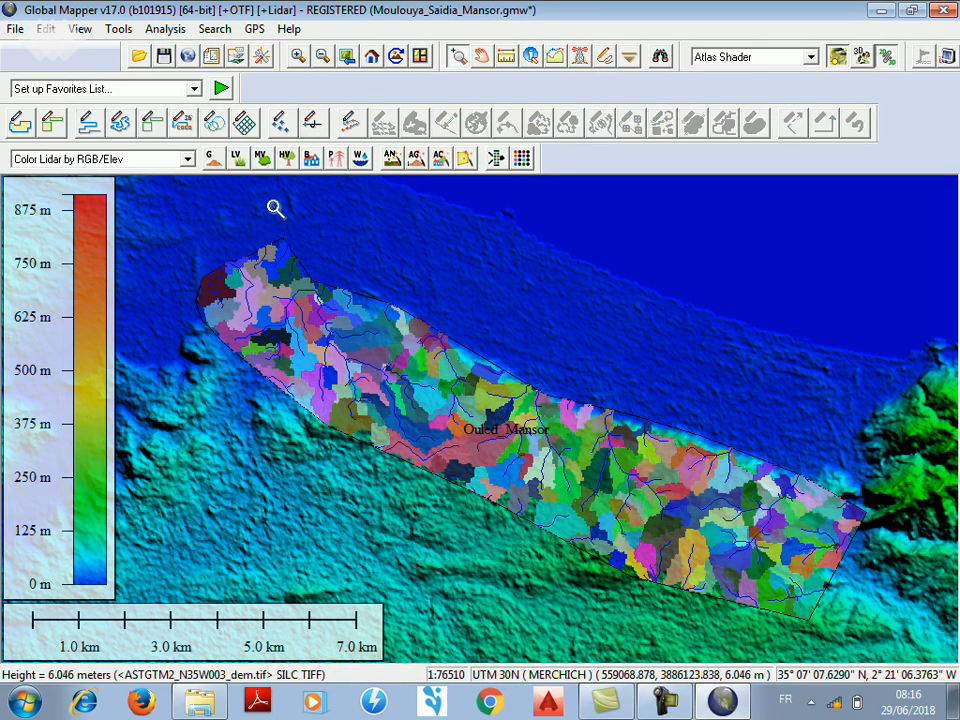
click(185, 227)
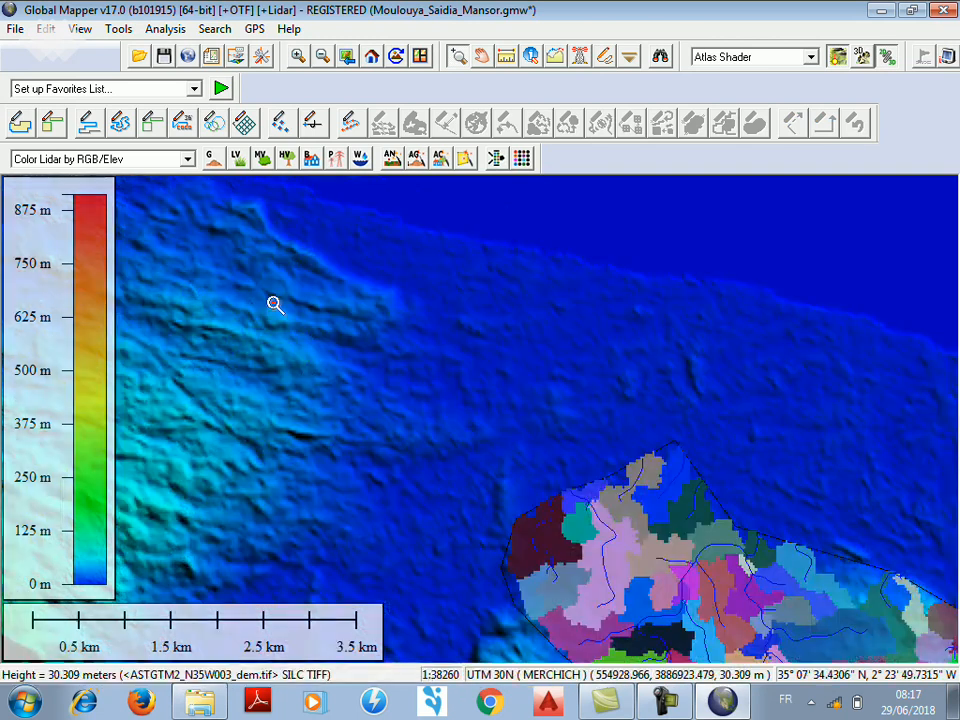
click(481, 57)
drag(632, 493, 343, 332)
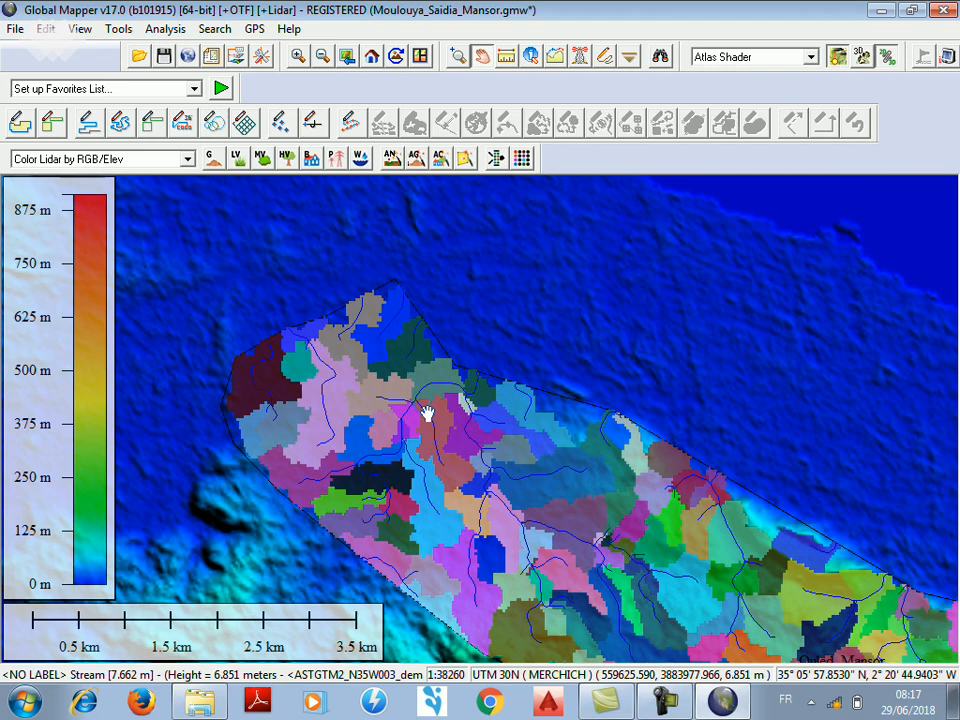
drag(465, 396, 419, 358)
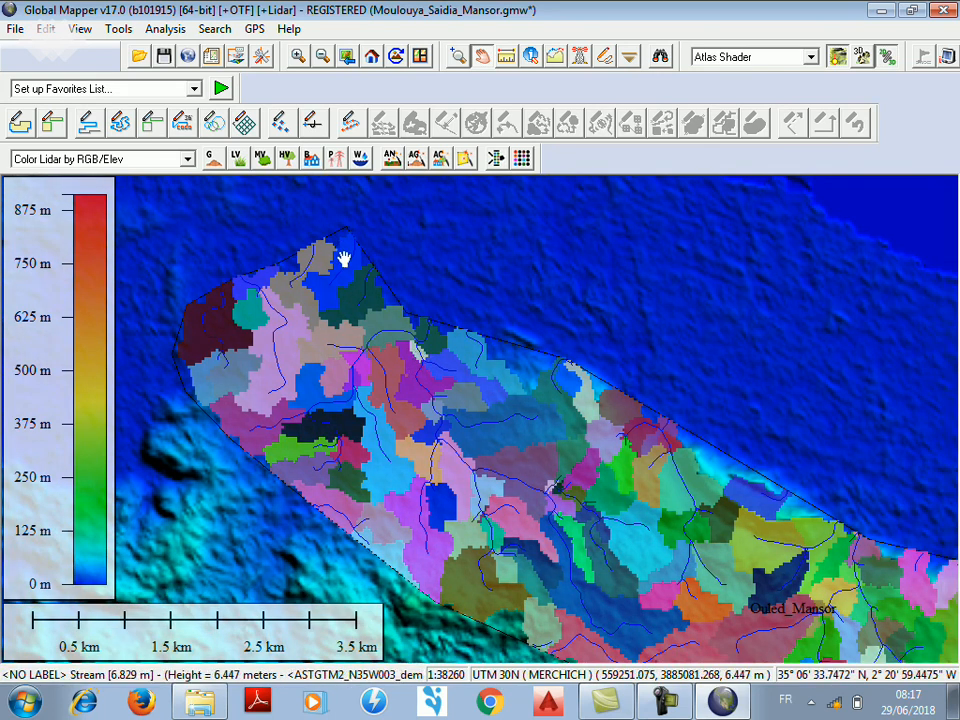
click(604, 56)
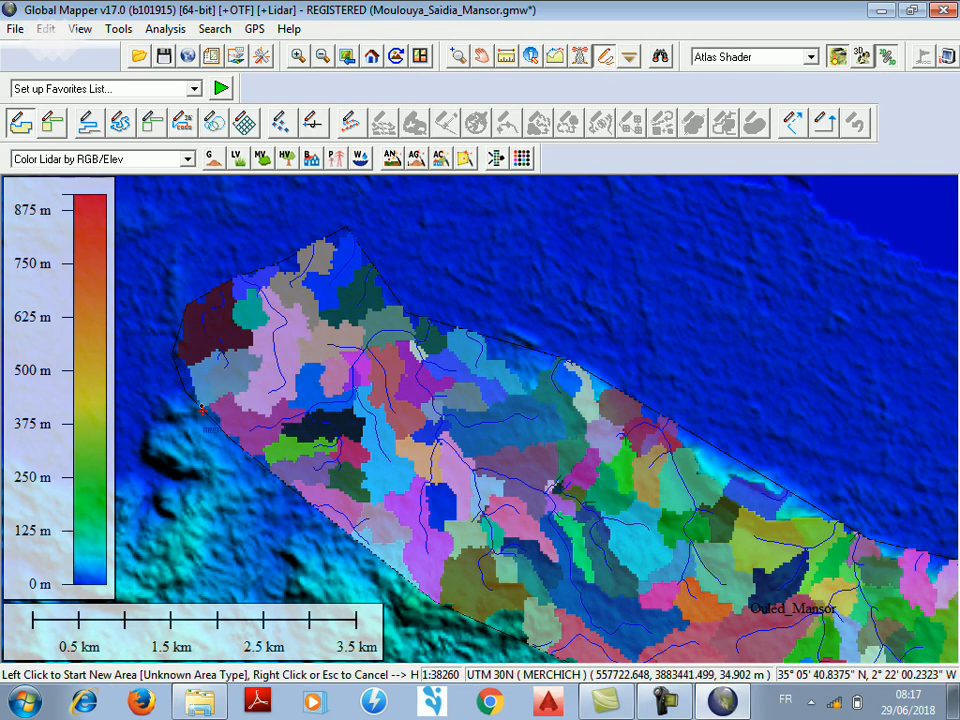
click(201, 408)
click(222, 396)
click(267, 414)
click(275, 391)
click(297, 389)
click(303, 368)
click(298, 345)
click(308, 327)
click(404, 313)
click(459, 326)
click(459, 357)
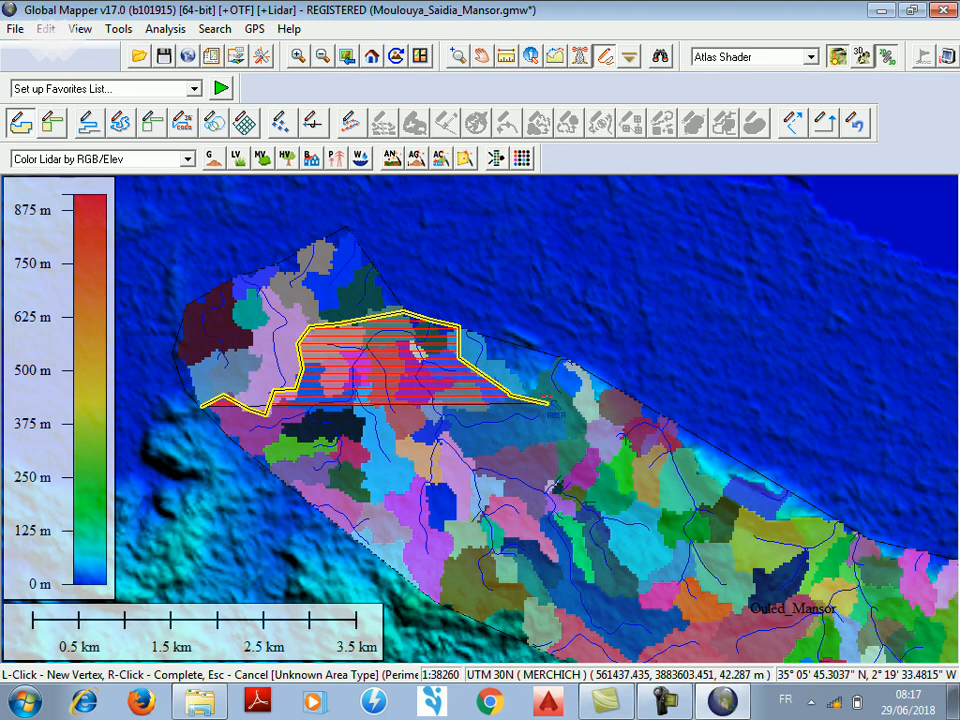
click(555, 404)
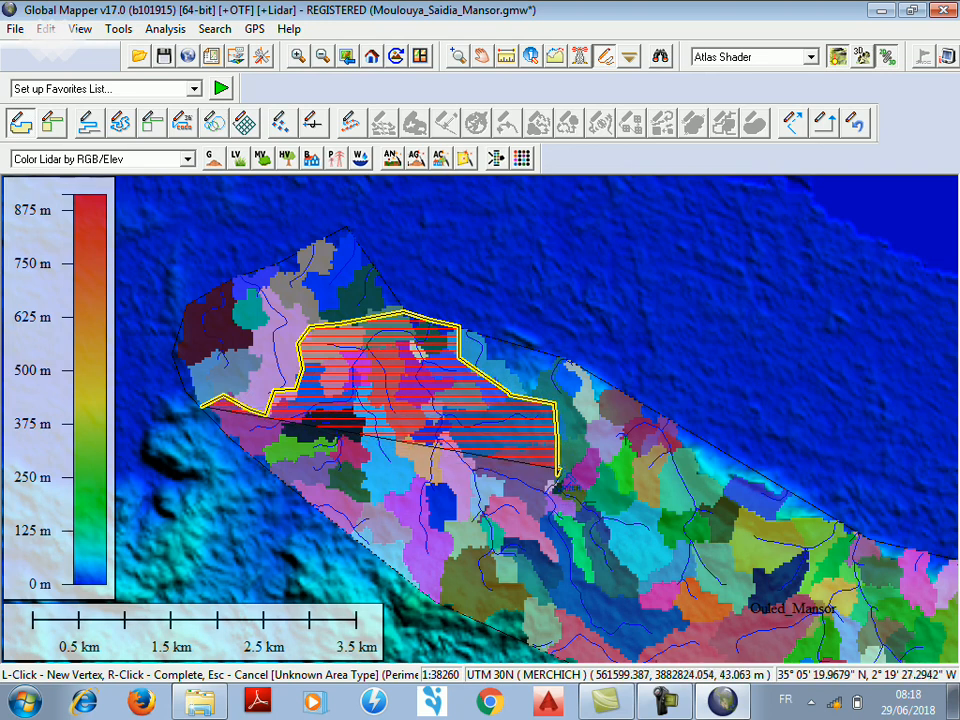
click(552, 444)
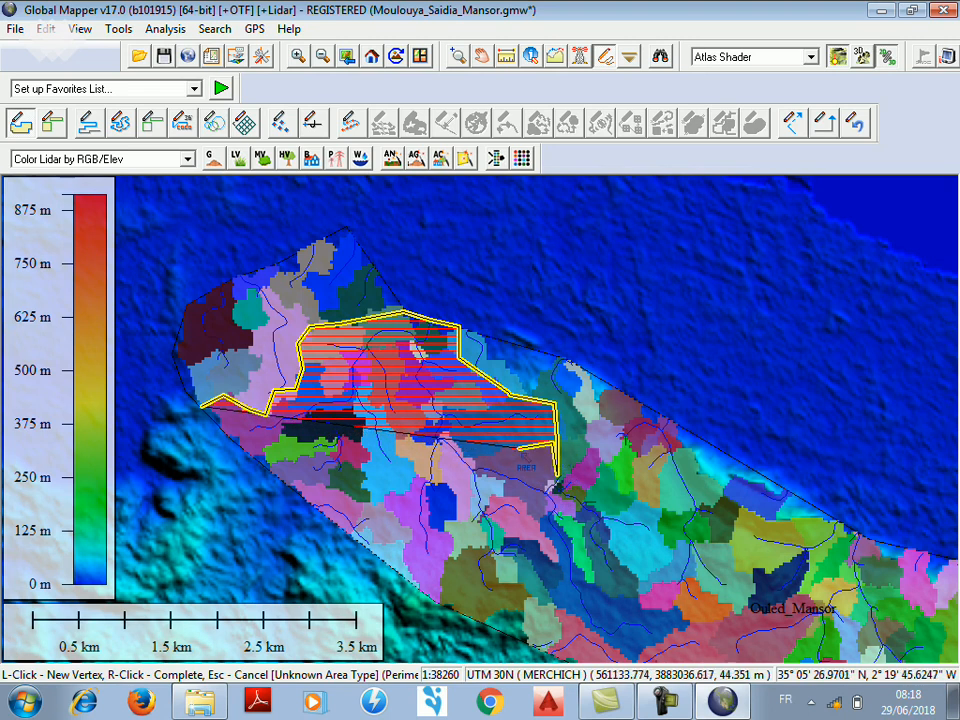
click(476, 456)
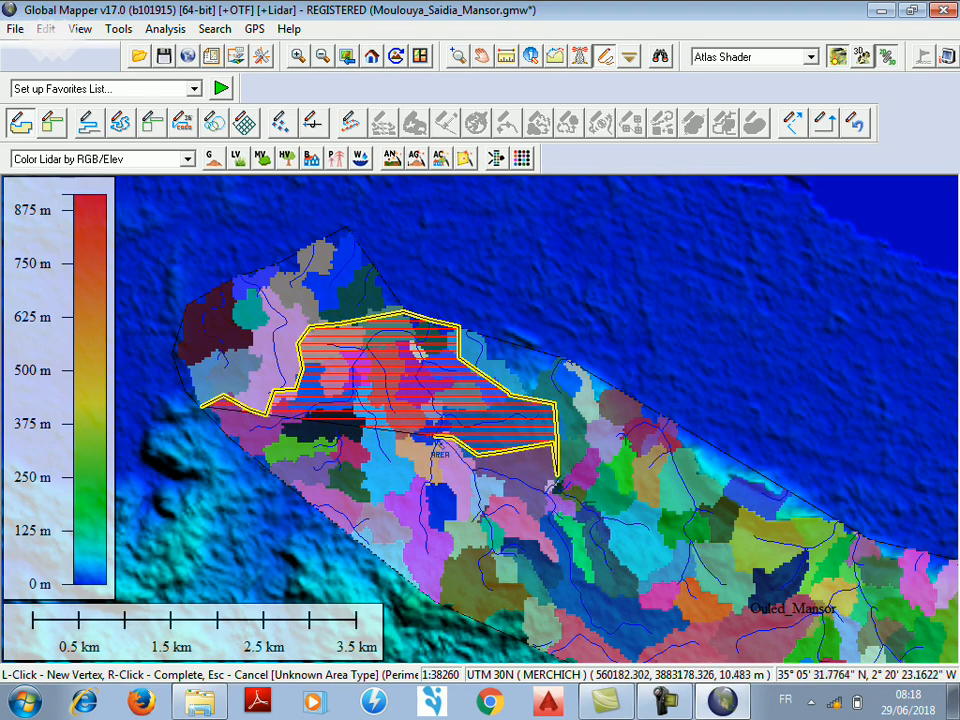
click(409, 435)
click(396, 443)
click(410, 461)
click(411, 484)
click(380, 503)
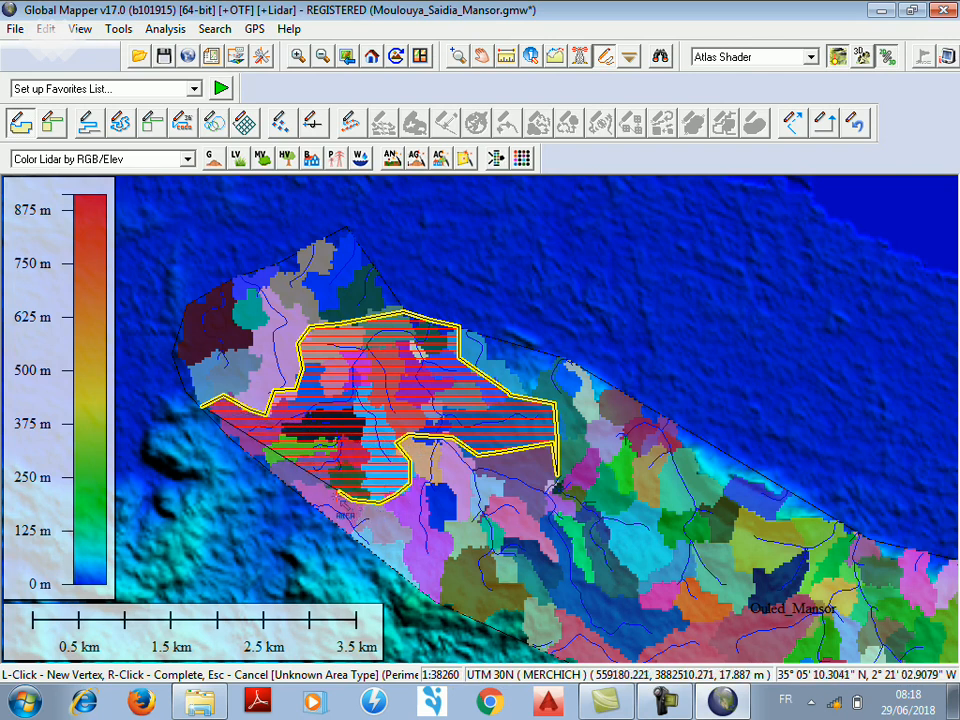
click(265, 465)
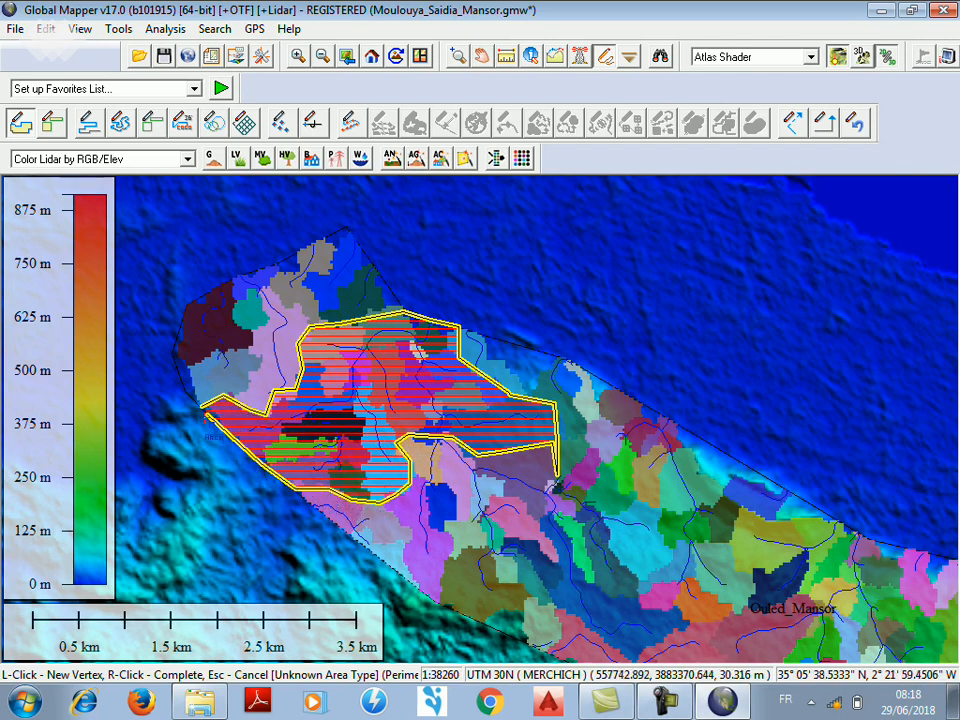
right_click(207, 412)
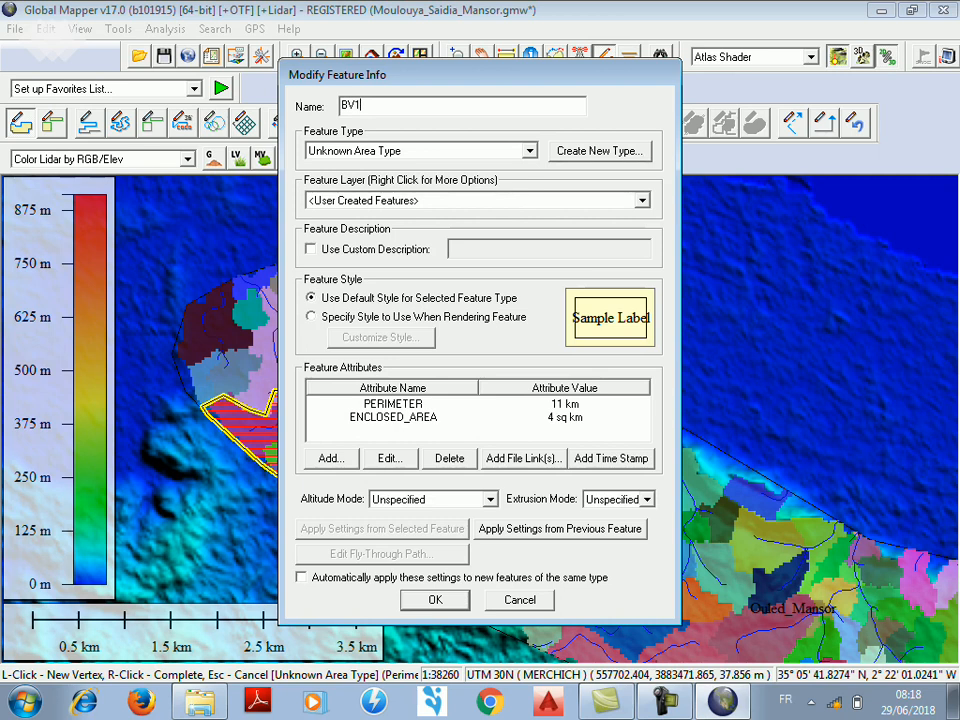
- Give the BV1 area its own rendering style with a solid orange fill
drag(425, 84, 579, 90)
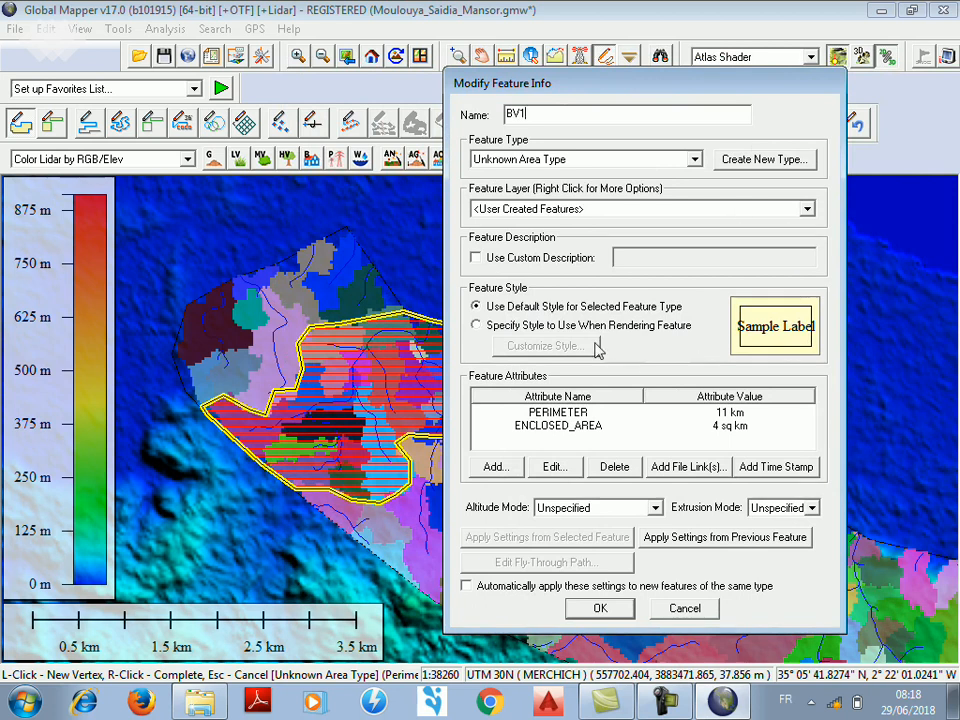
drag(579, 90, 742, 60)
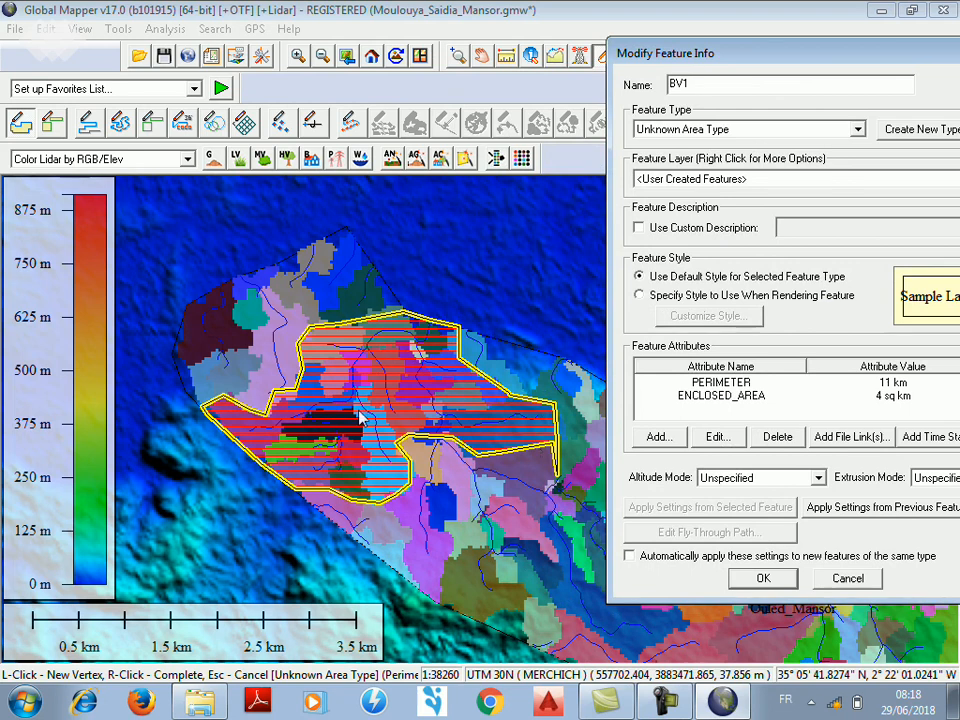
drag(870, 60, 784, 71)
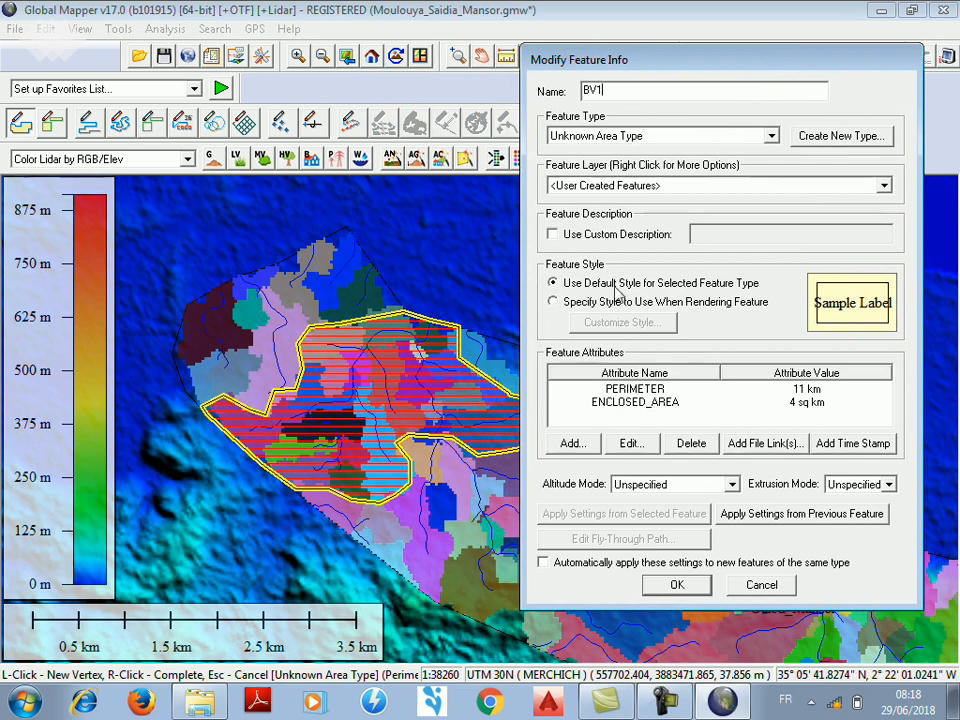
click(555, 303)
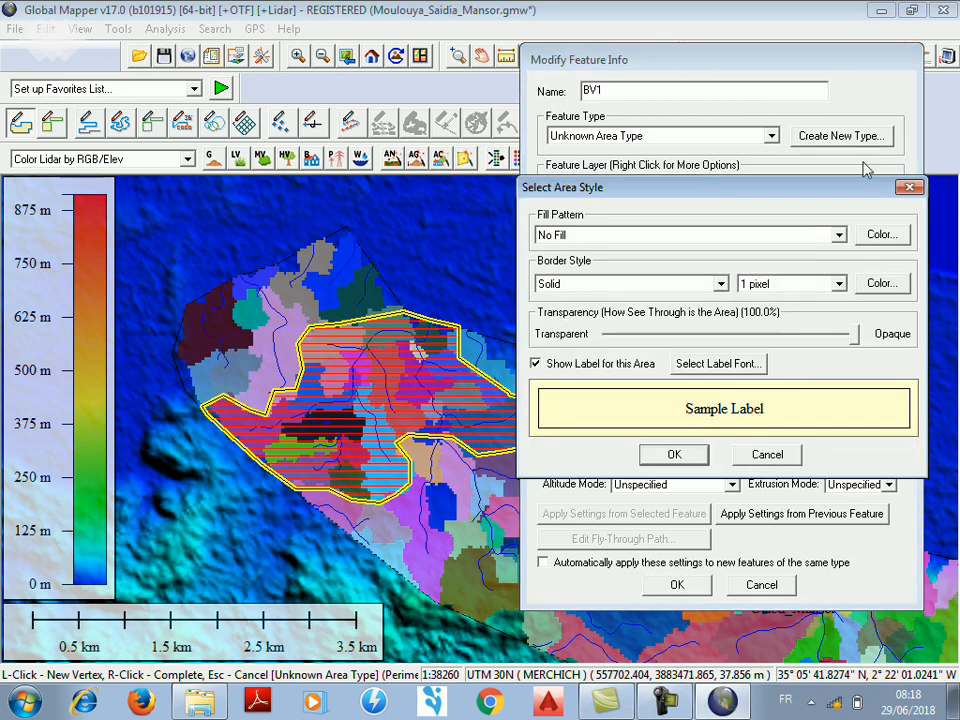
key(Escape)
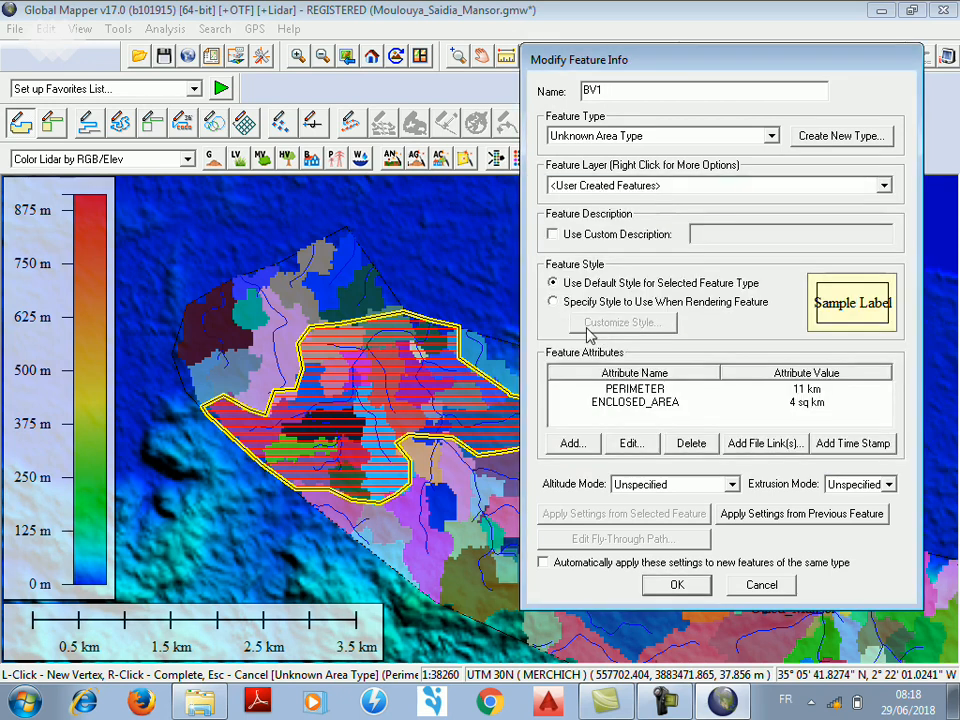
click(554, 303)
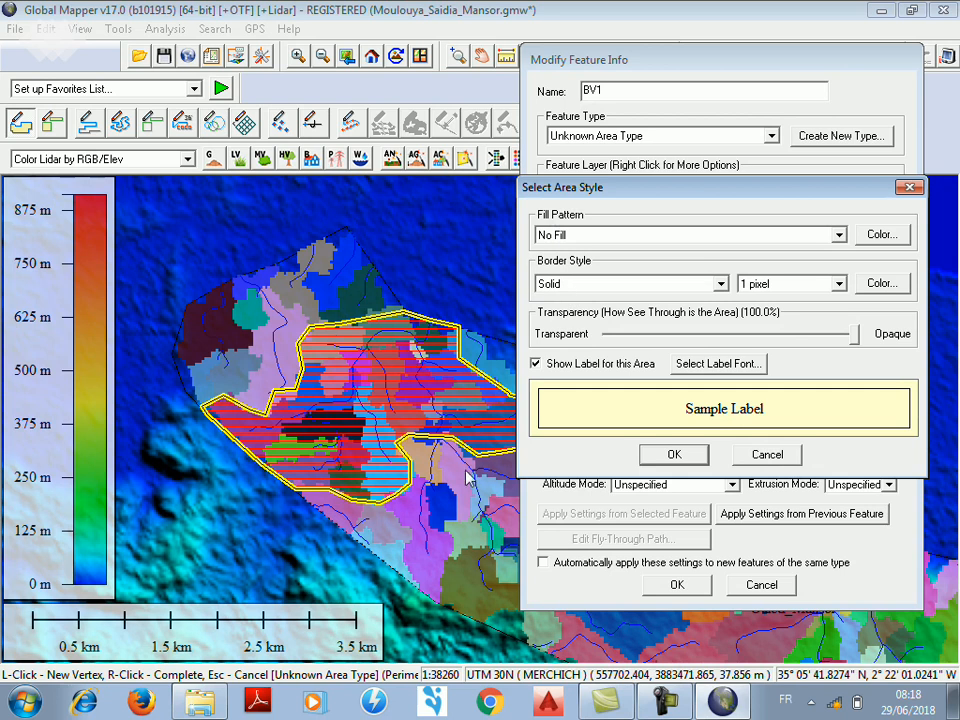
click(840, 235)
click(793, 270)
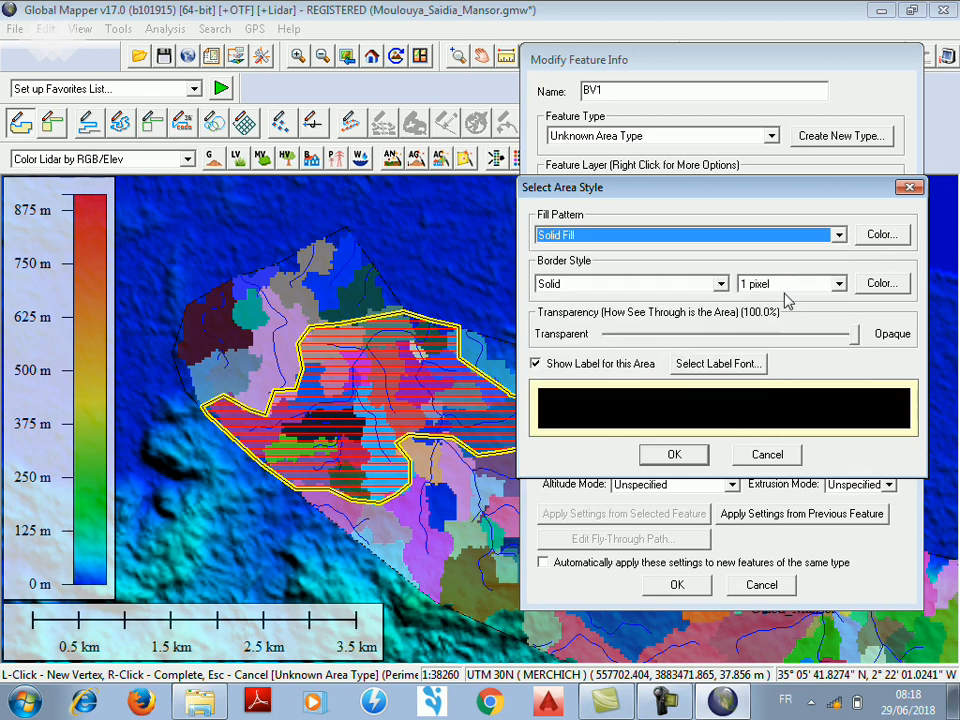
click(881, 235)
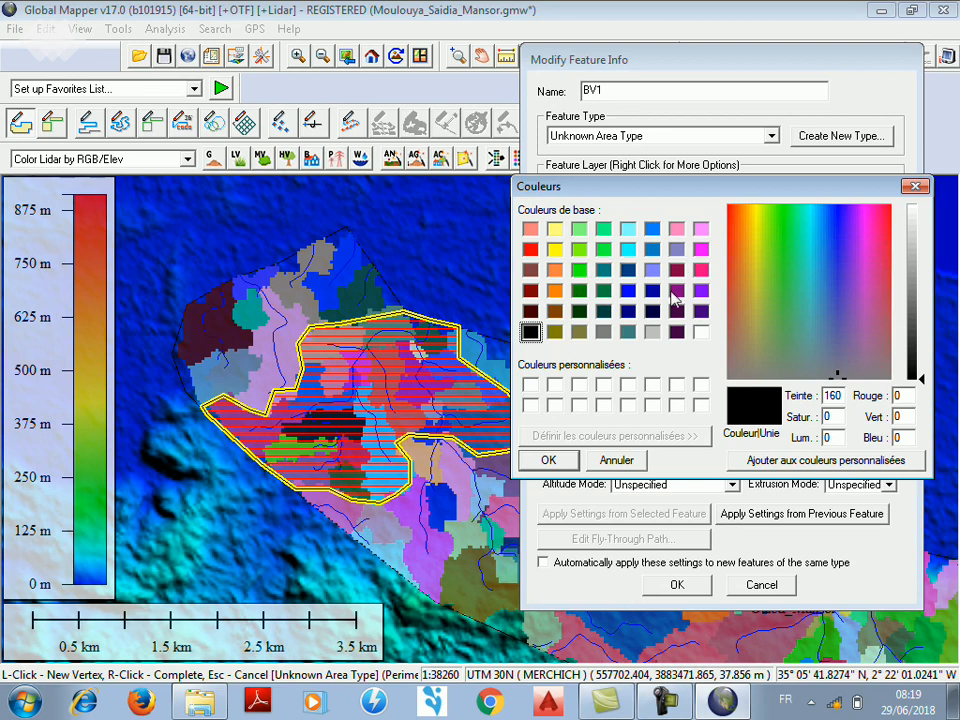
click(554, 290)
key(Return)
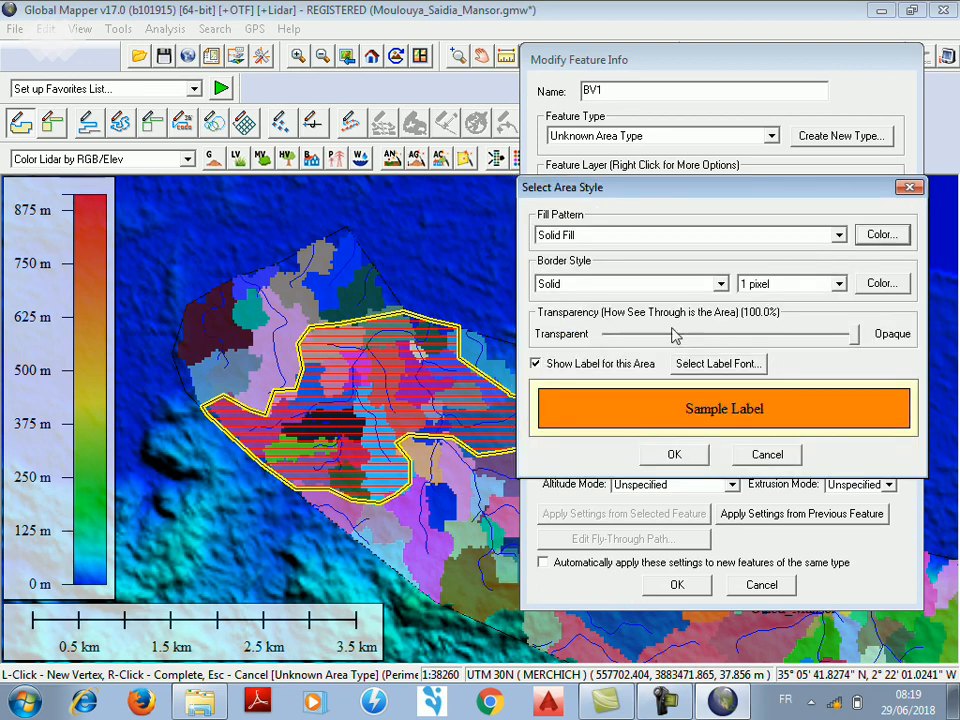
- Set BV1's solid border to 3 pixels wide and apply the style and feature settings
click(838, 284)
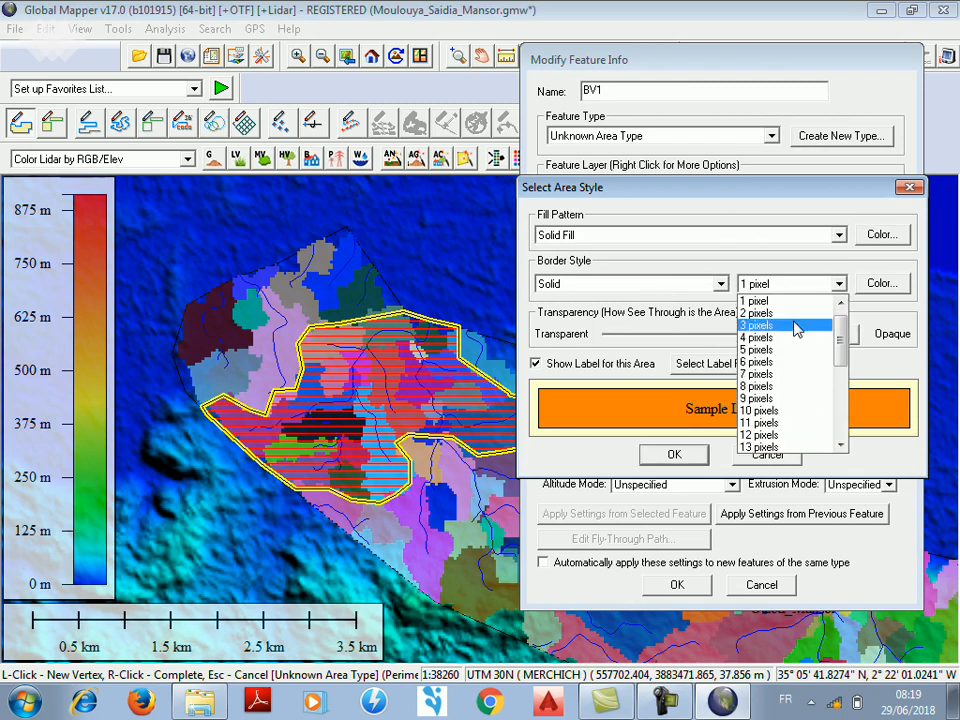
click(795, 325)
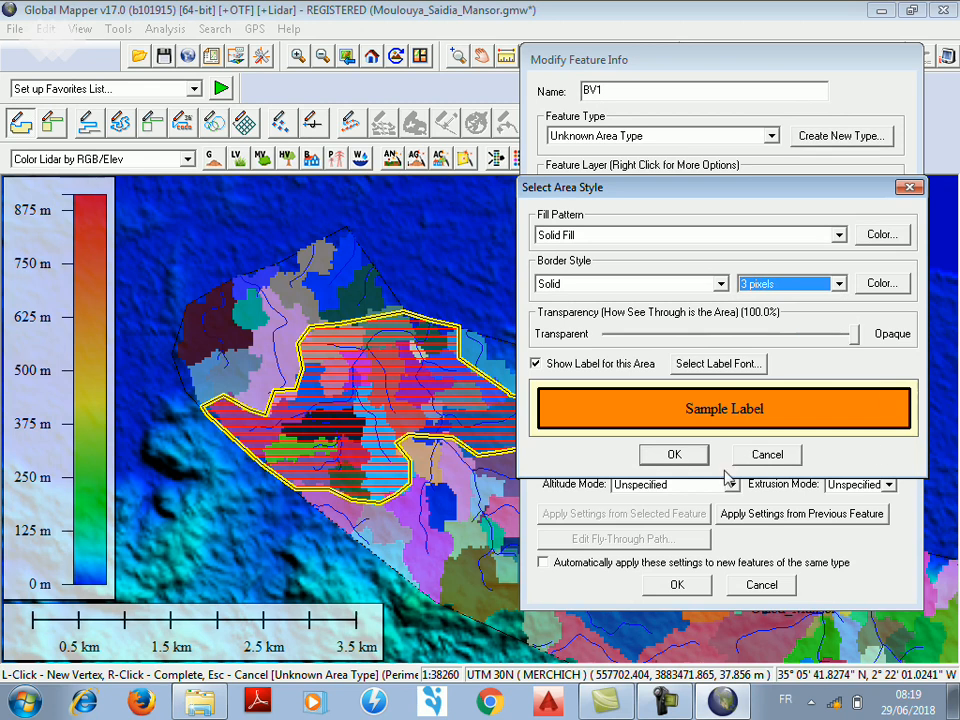
click(674, 455)
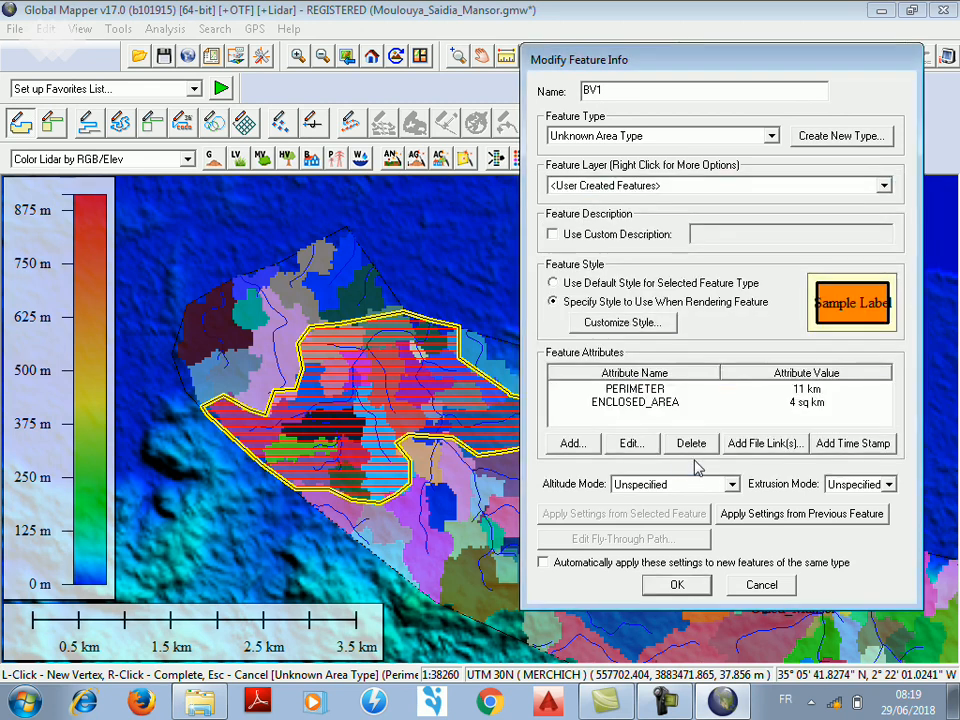
click(678, 585)
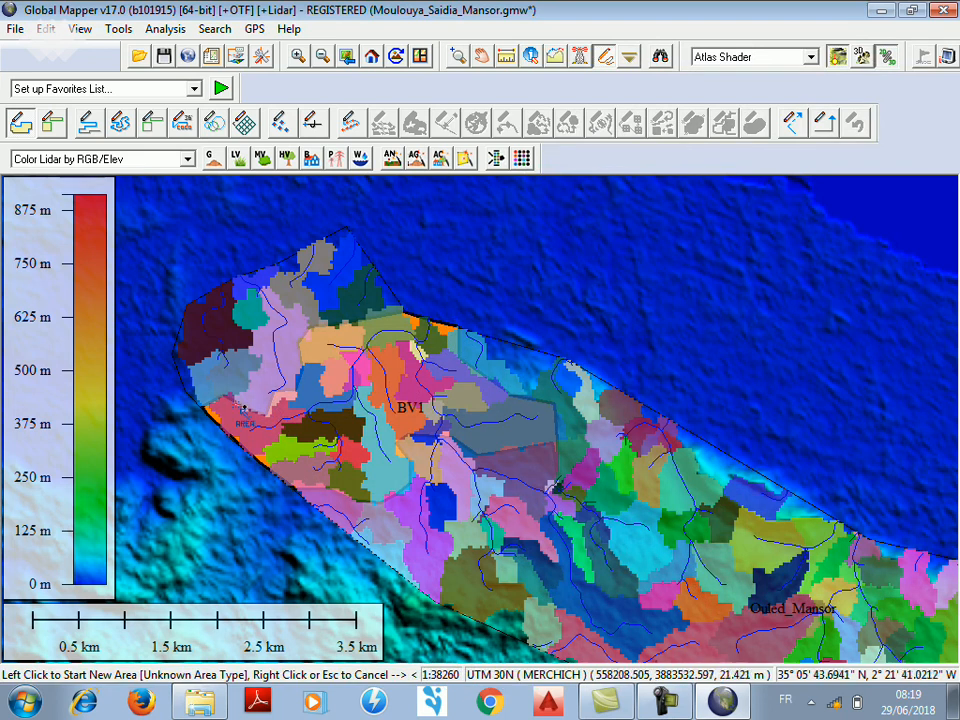
- Hide the DRAINAGE NETWORK layer to inspect the BV1 area on its own, and display the layer again
click(119, 30)
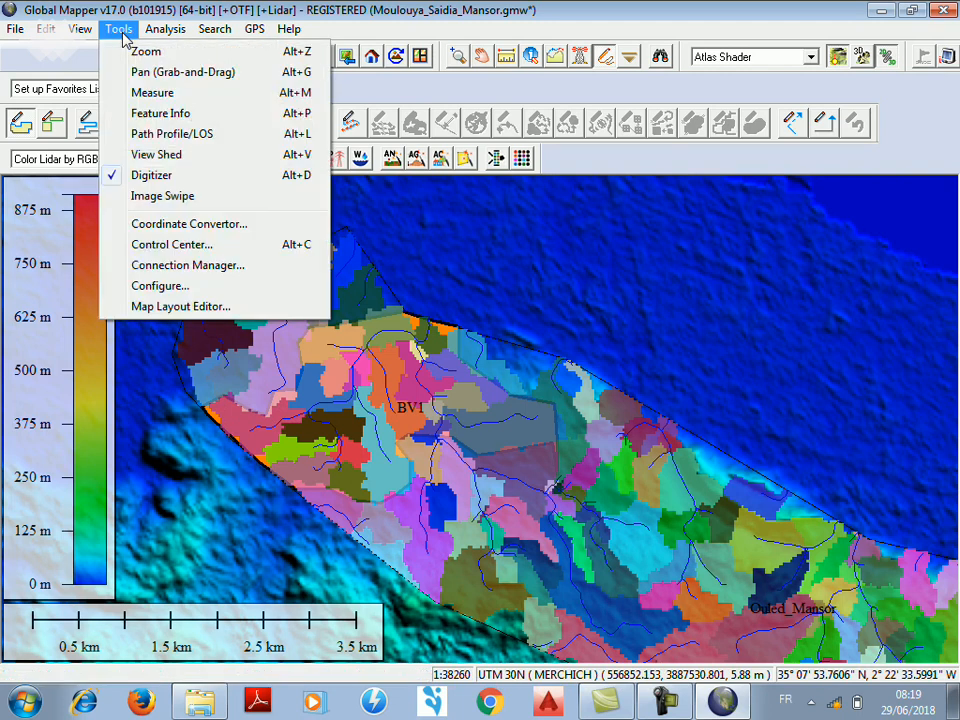
click(167, 244)
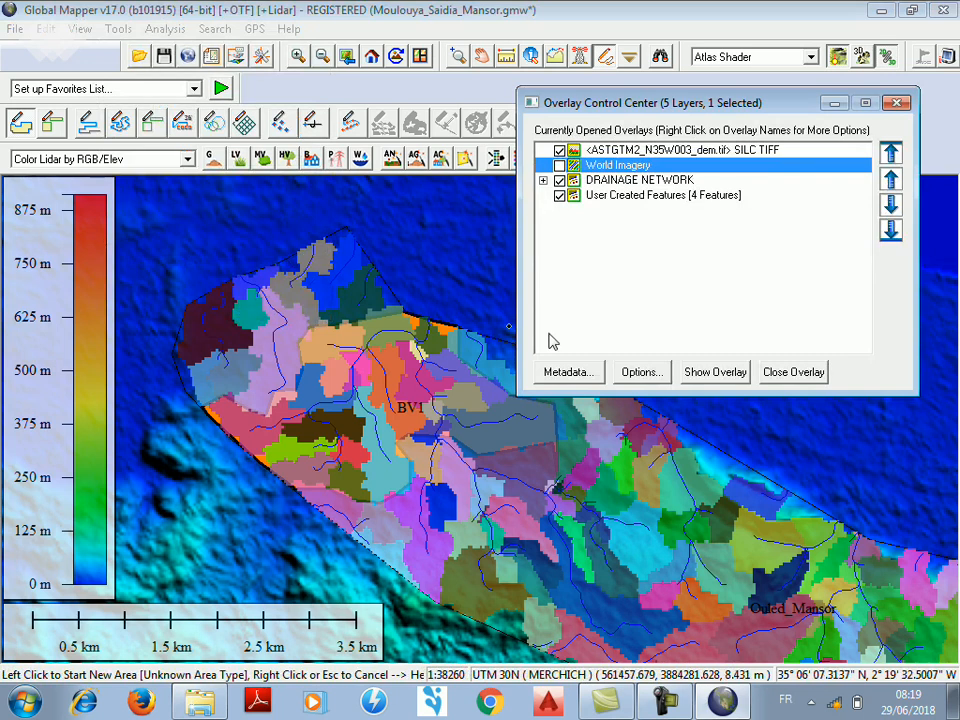
click(558, 180)
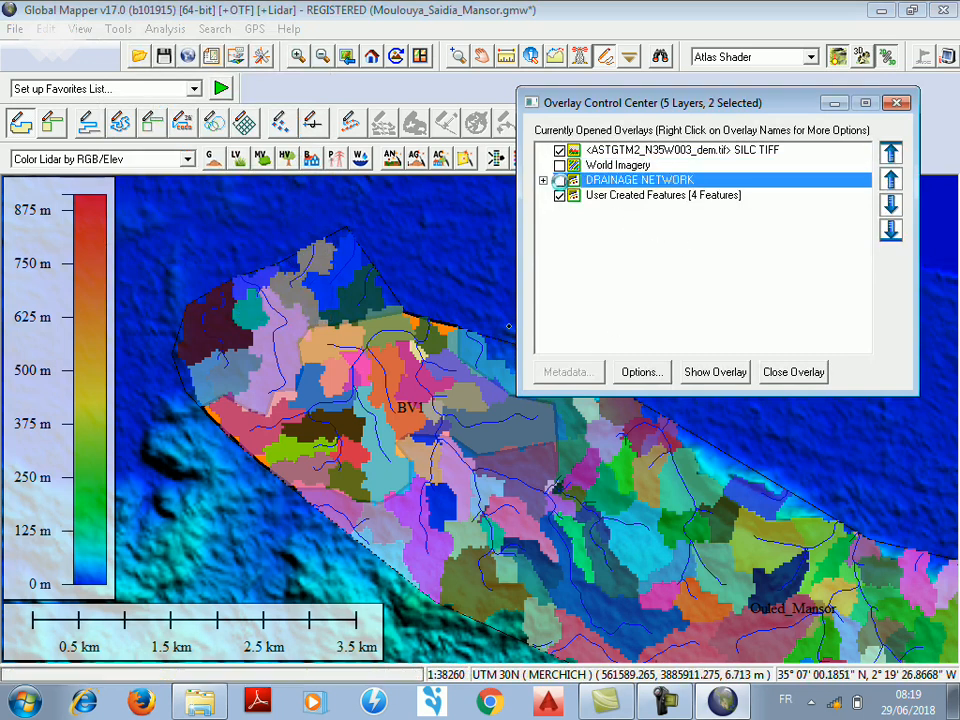
click(558, 180)
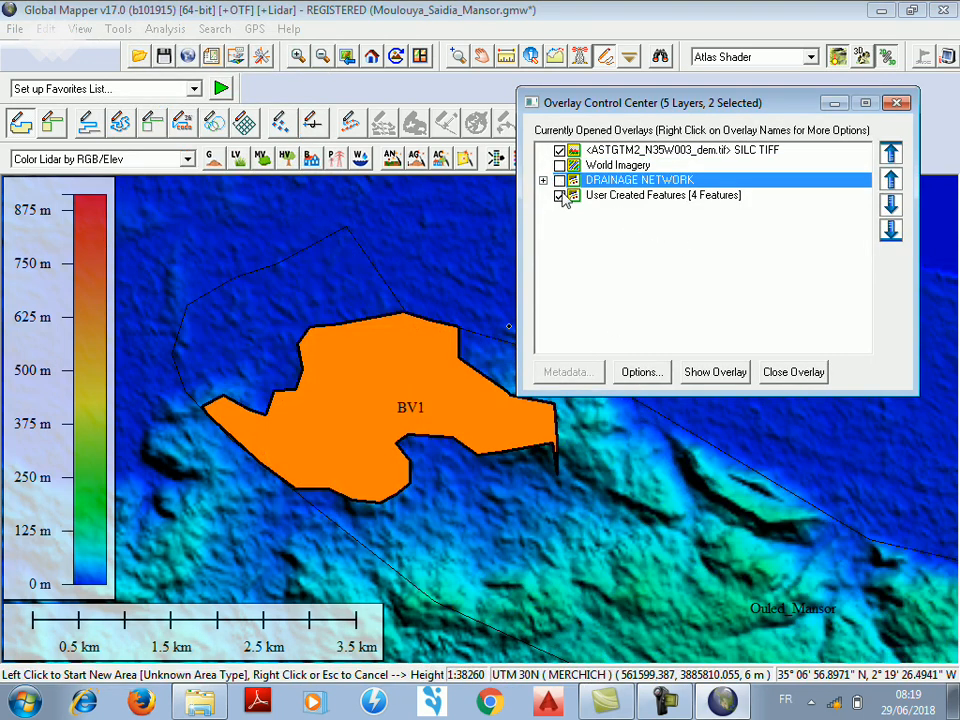
click(558, 180)
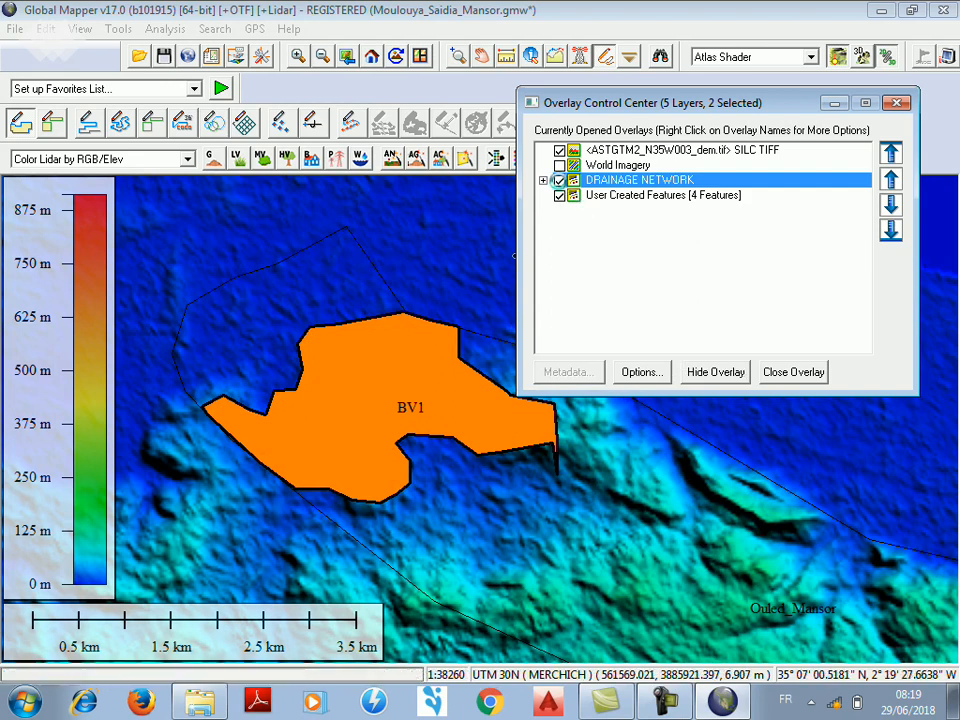
- Hide only the Watershed Areas sublayer to inspect the streams within BV1, display it again, and close the layer list
click(542, 180)
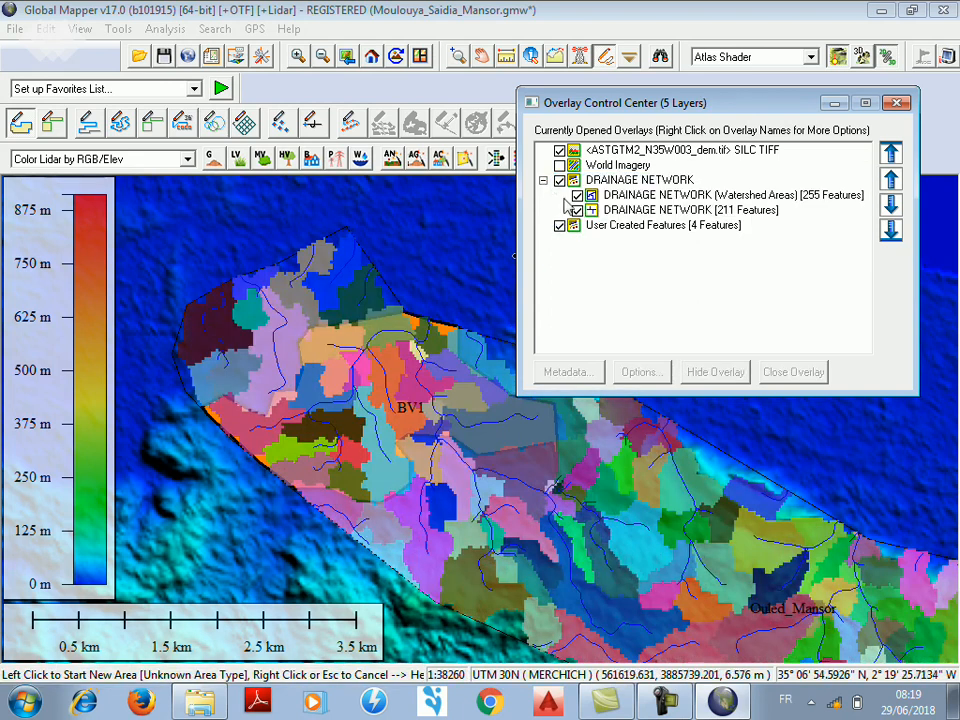
click(577, 196)
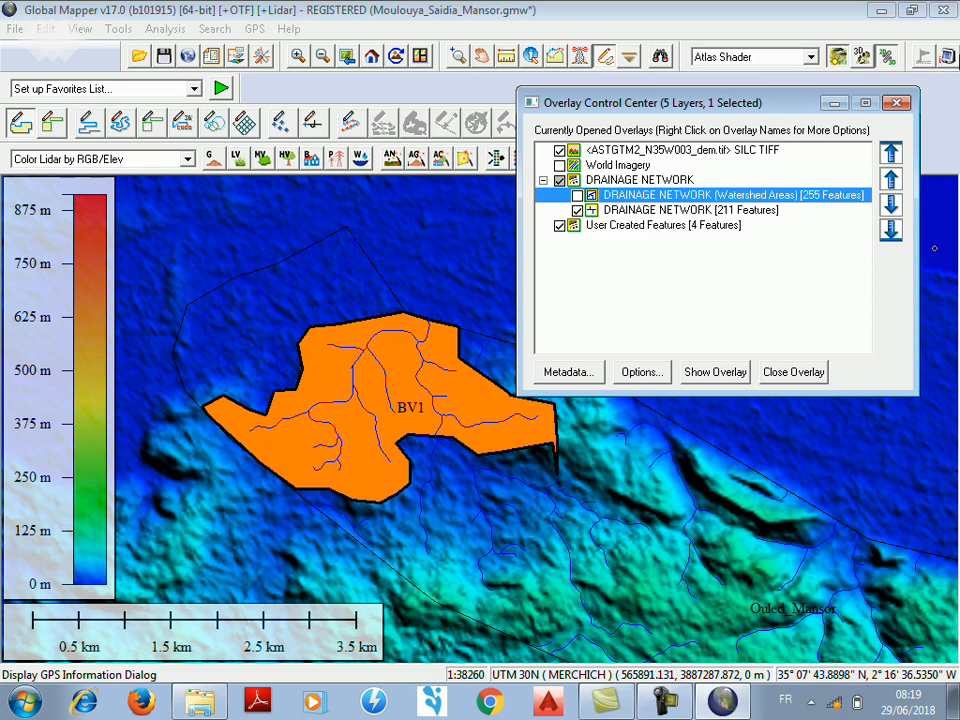
click(577, 195)
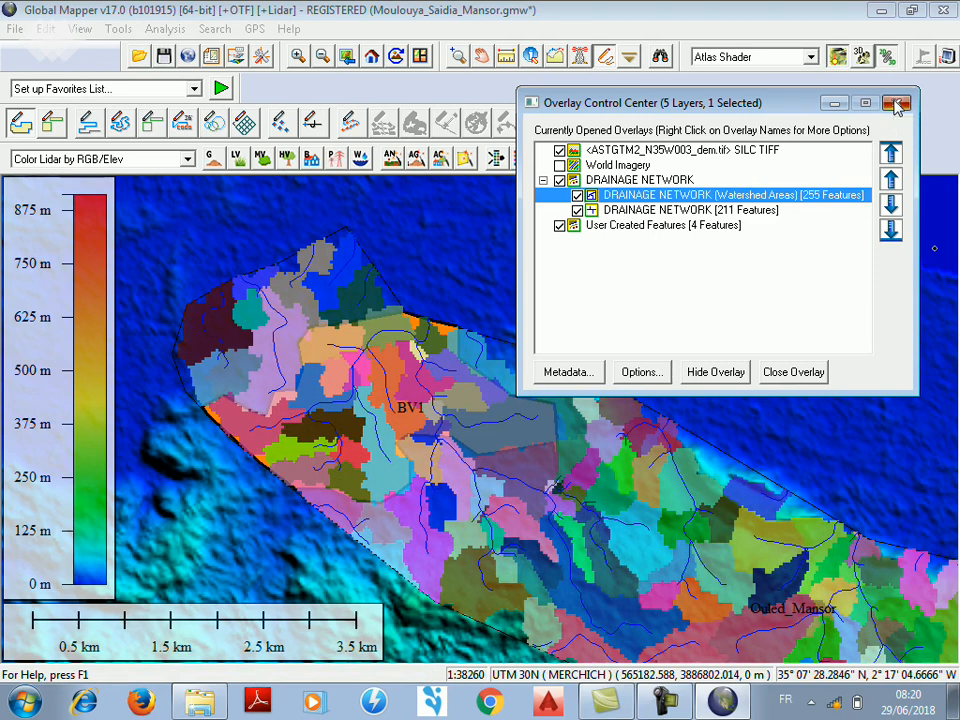
click(897, 104)
- Outline the drainage basin beneath the Ouled_Mansor label as a new area of about 4 sq km and name it BV2
click(825, 122)
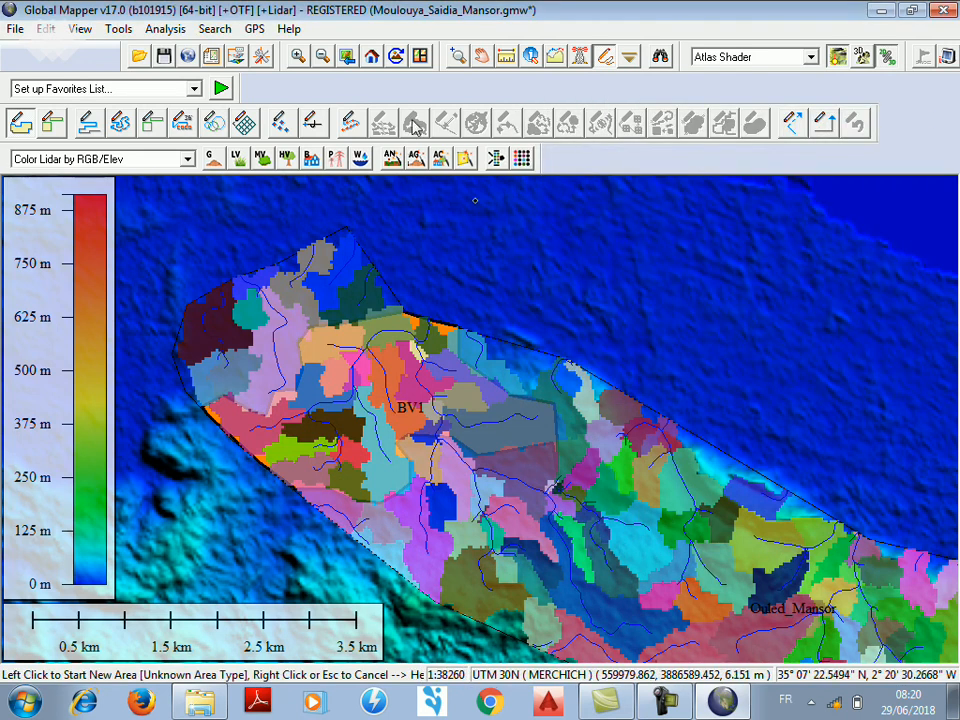
click(485, 58)
drag(628, 508, 495, 378)
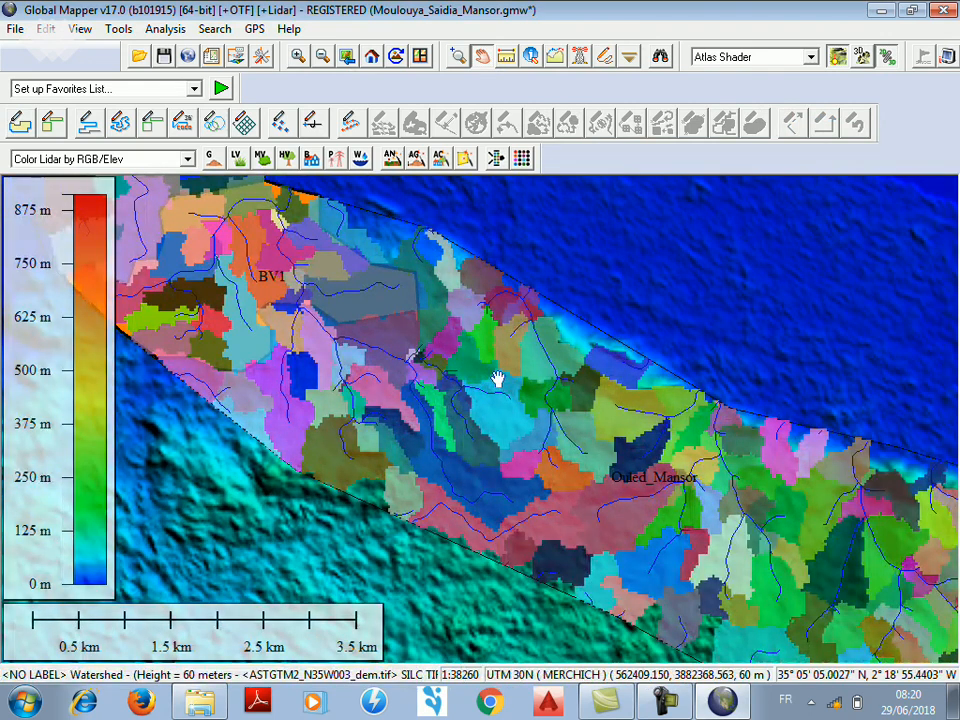
drag(658, 482, 614, 440)
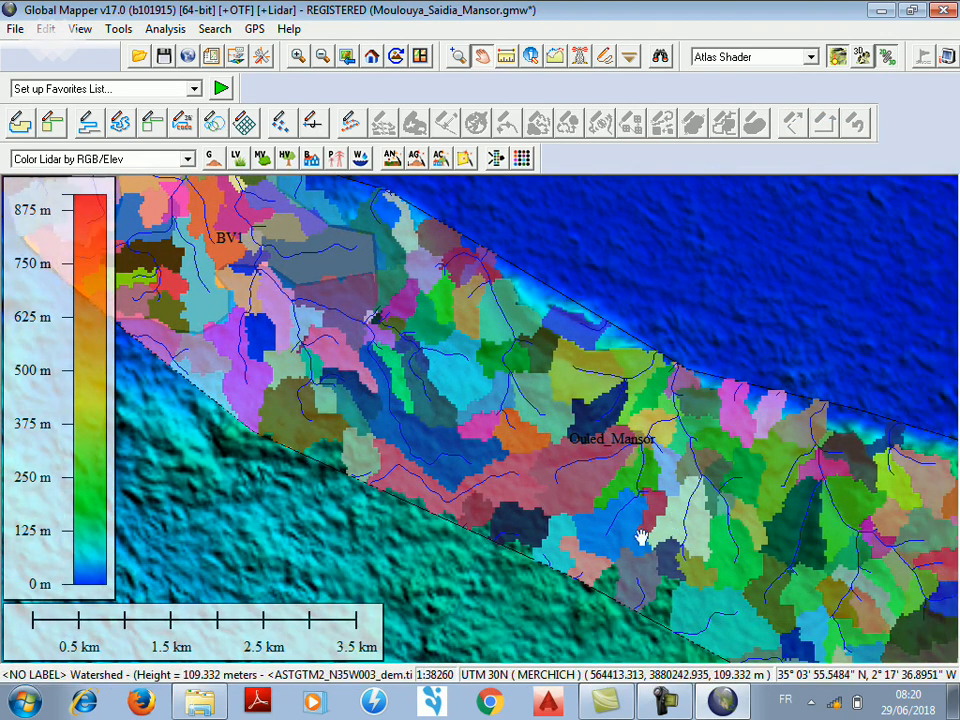
drag(714, 398, 606, 347)
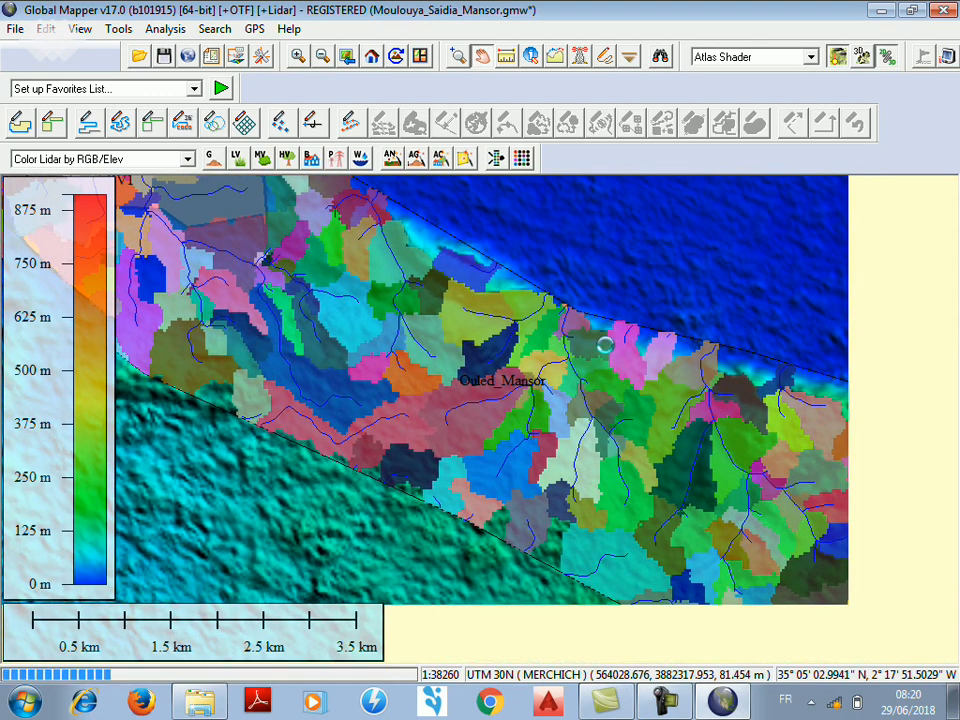
drag(620, 353, 619, 364)
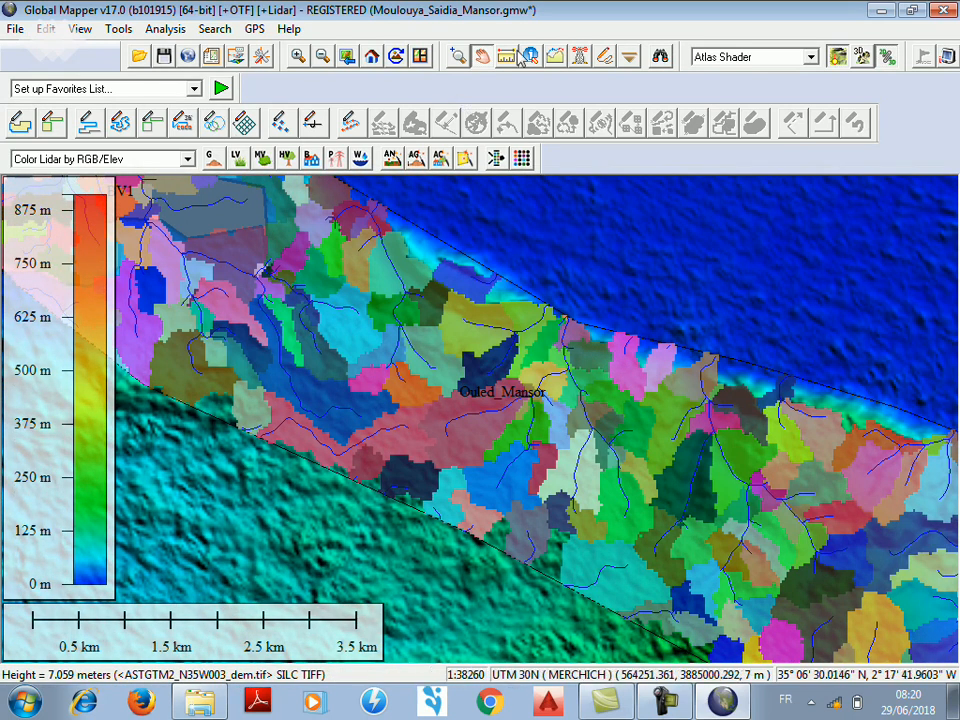
click(604, 56)
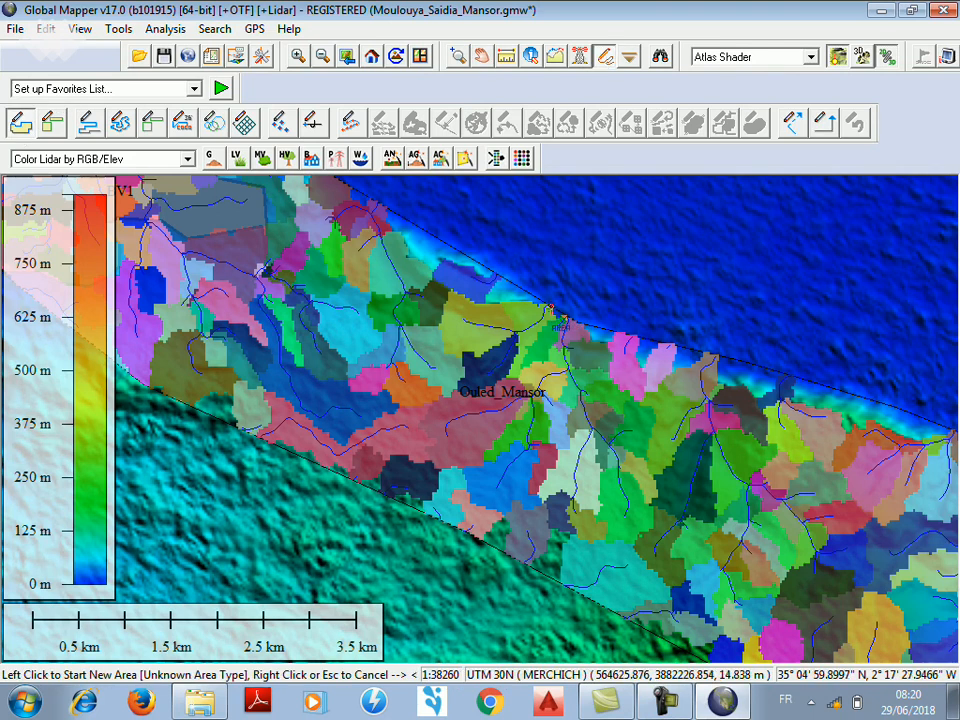
click(552, 307)
click(538, 361)
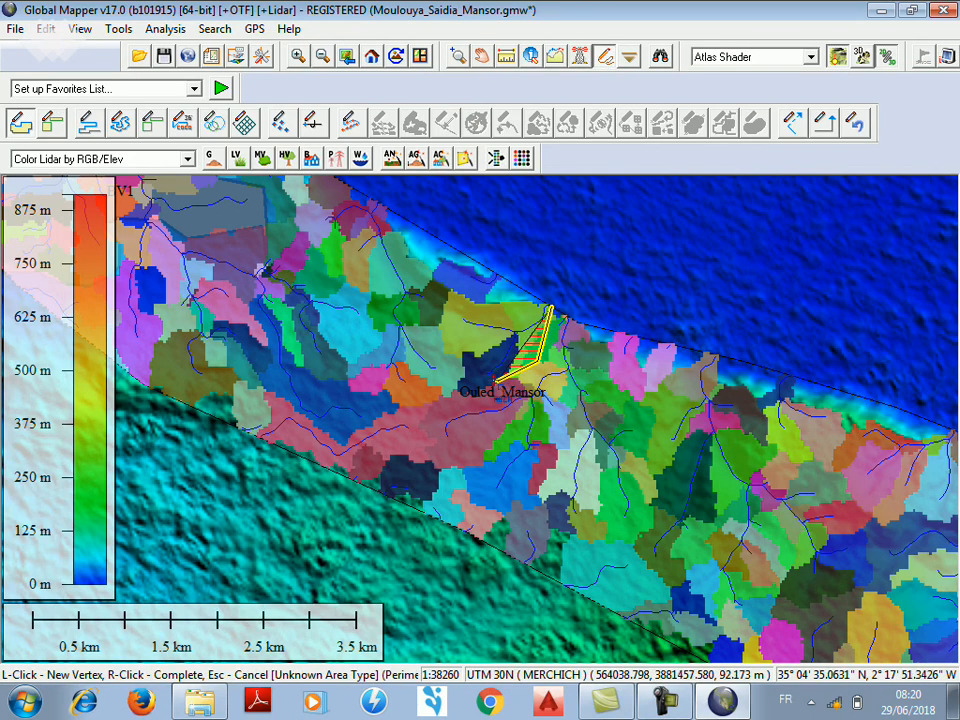
click(421, 406)
click(432, 460)
click(466, 481)
click(486, 507)
click(511, 512)
click(533, 509)
click(567, 532)
click(599, 541)
click(625, 517)
click(643, 496)
click(655, 424)
click(631, 392)
click(606, 382)
click(596, 371)
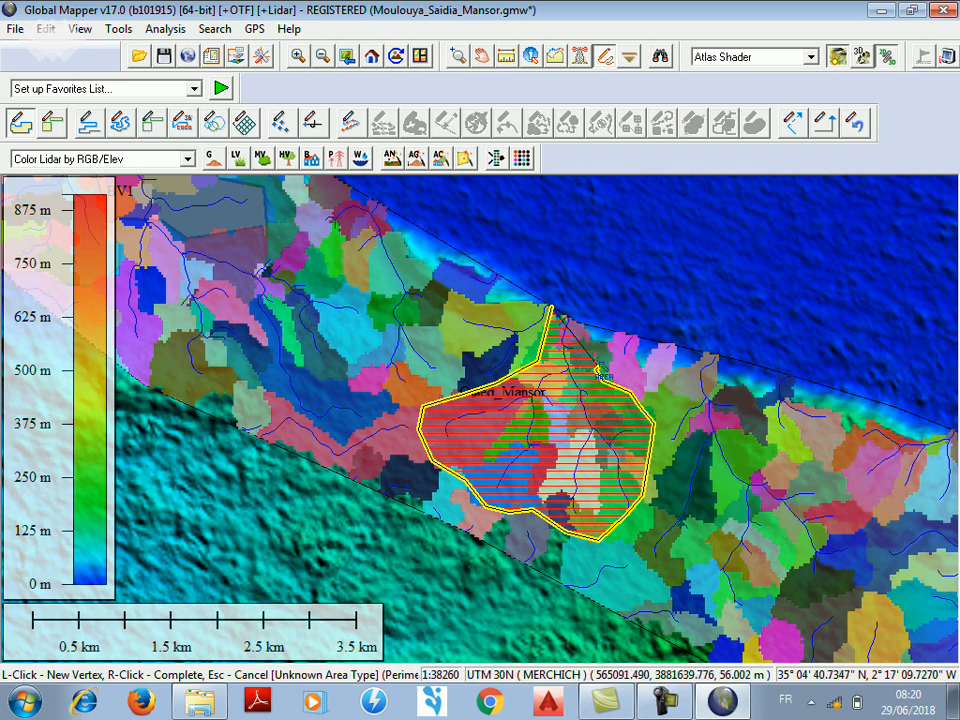
click(590, 328)
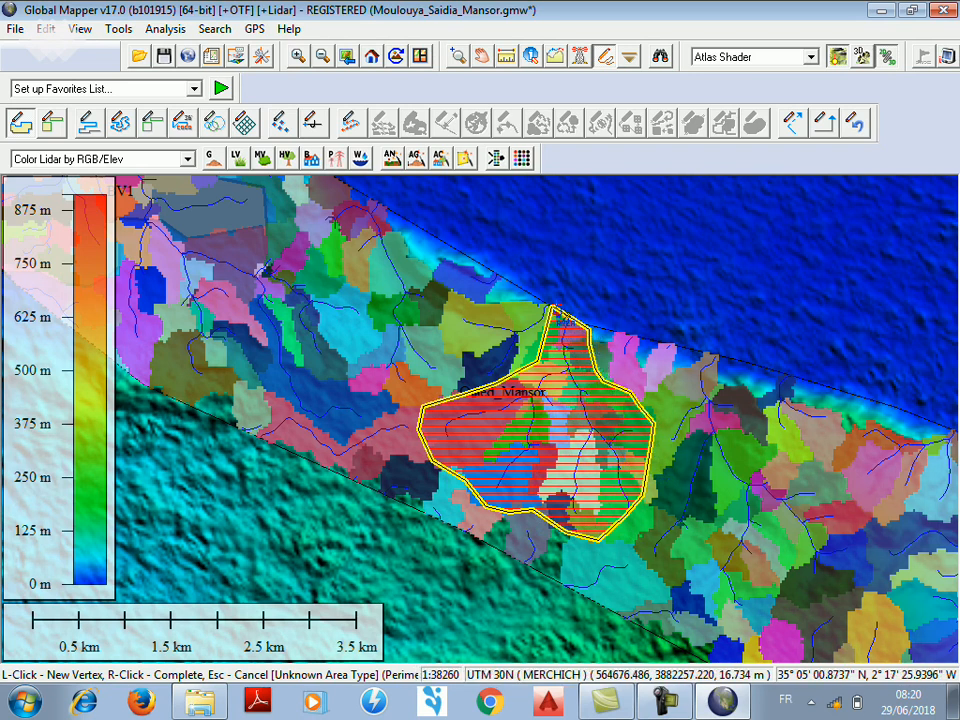
right_click(558, 312)
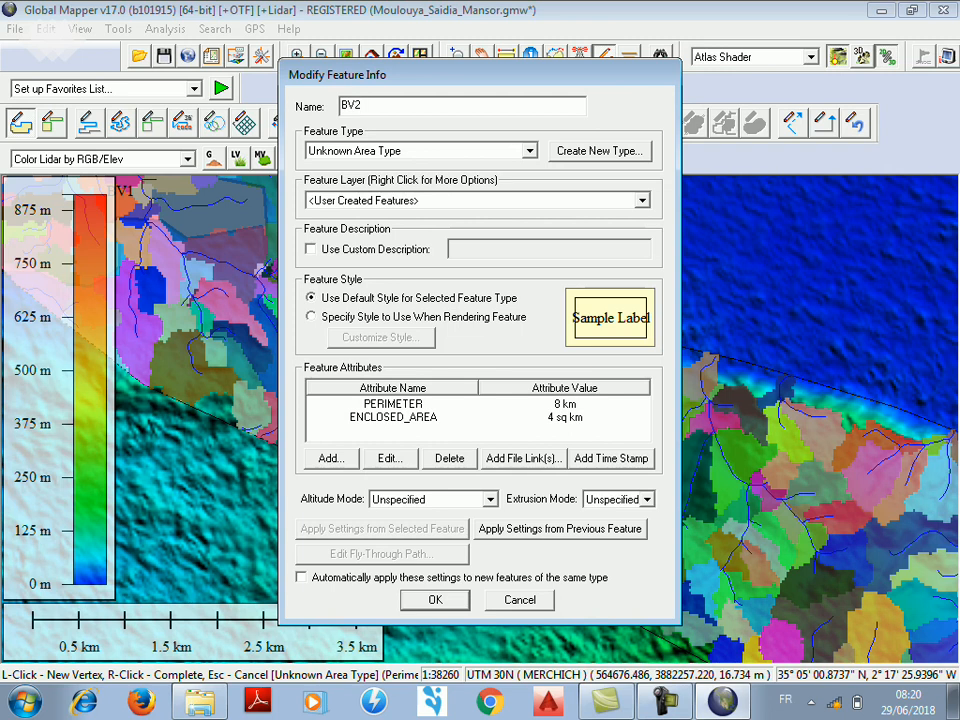
- Give the BV2 area its own rendering style with a solid periwinkle blue fill (RGB 128, 128, 255)
click(312, 317)
click(380, 337)
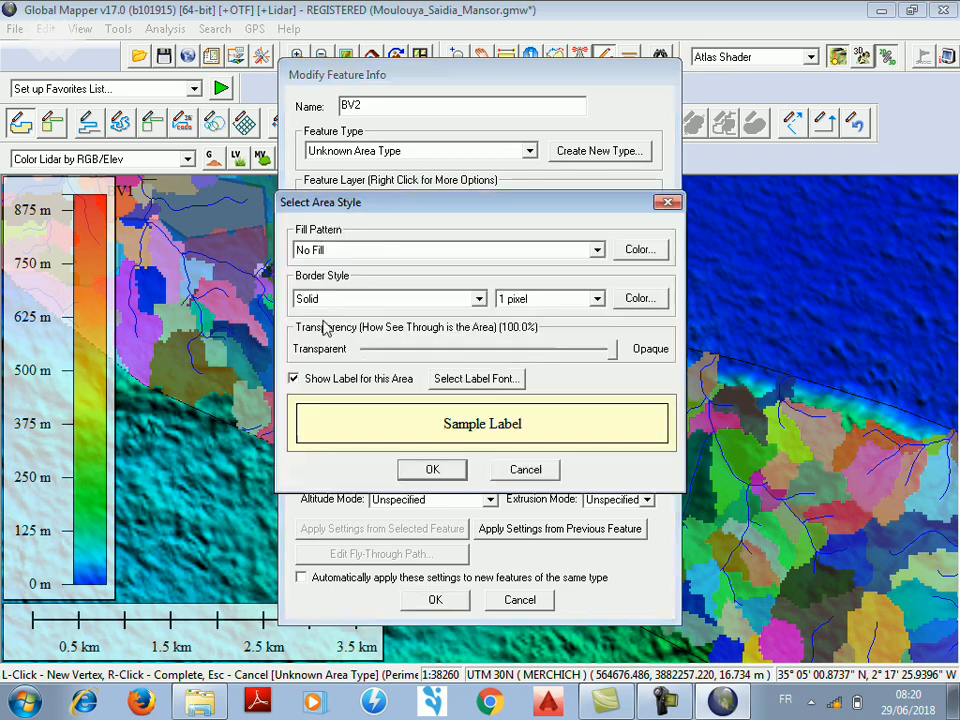
click(597, 250)
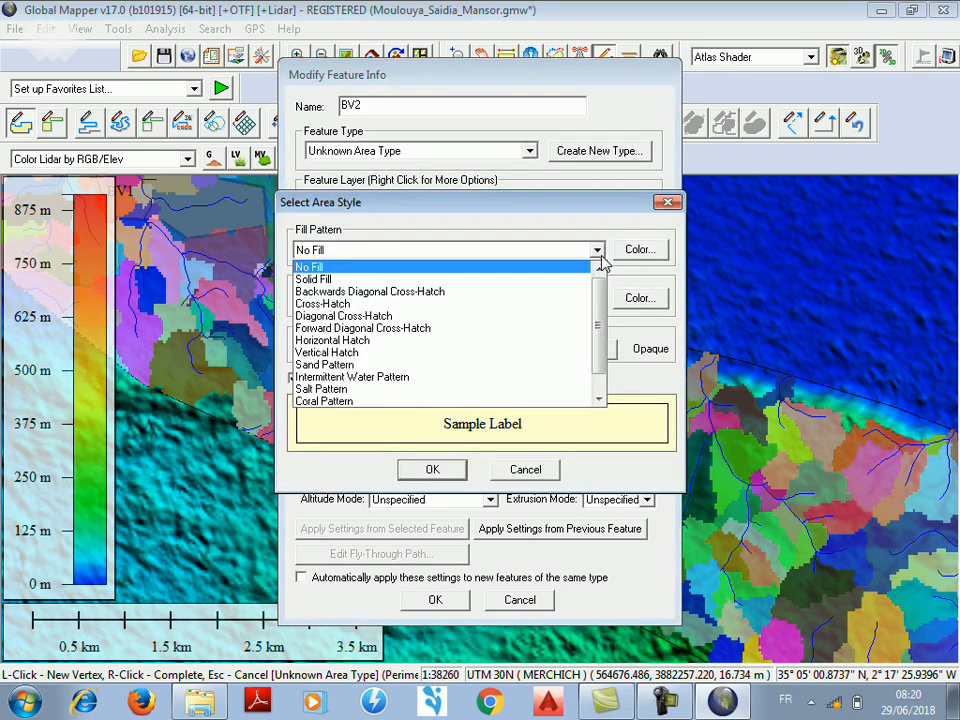
click(630, 252)
click(630, 252)
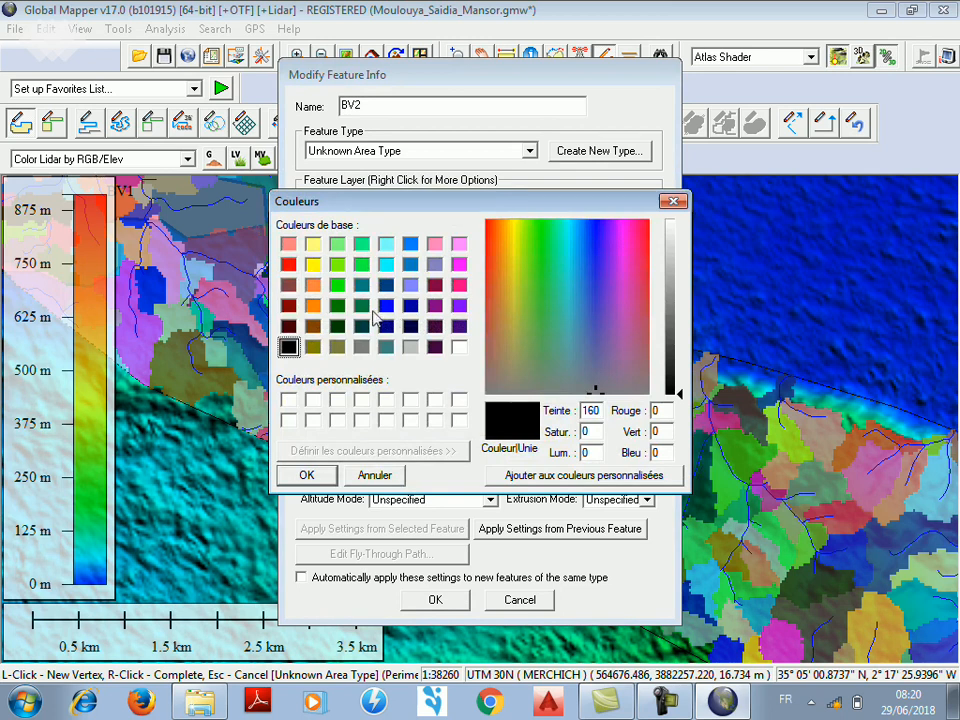
click(410, 285)
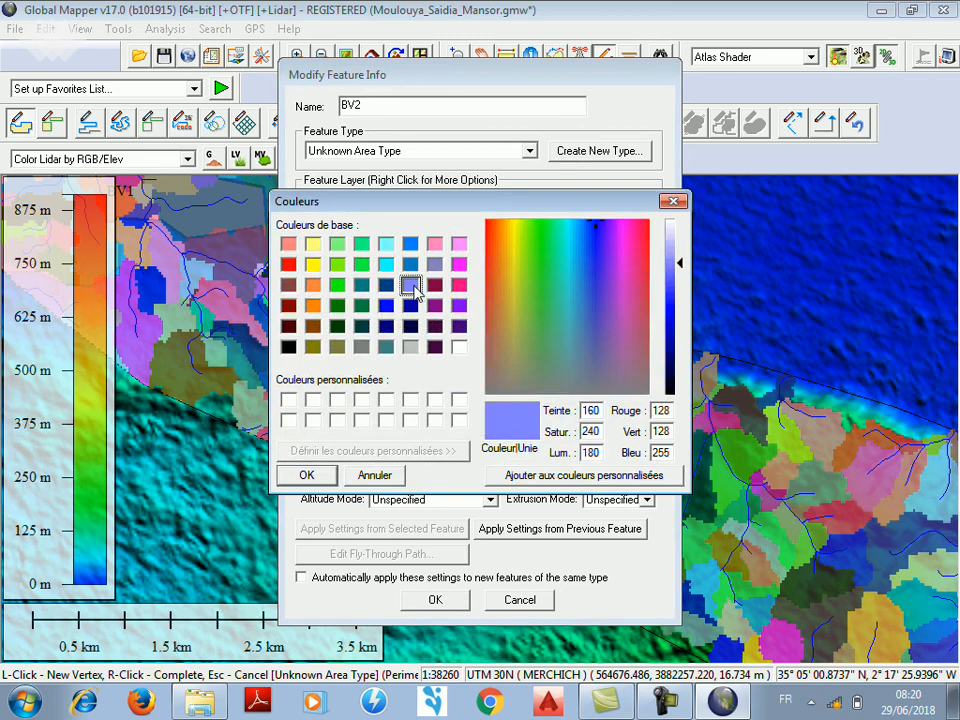
click(307, 474)
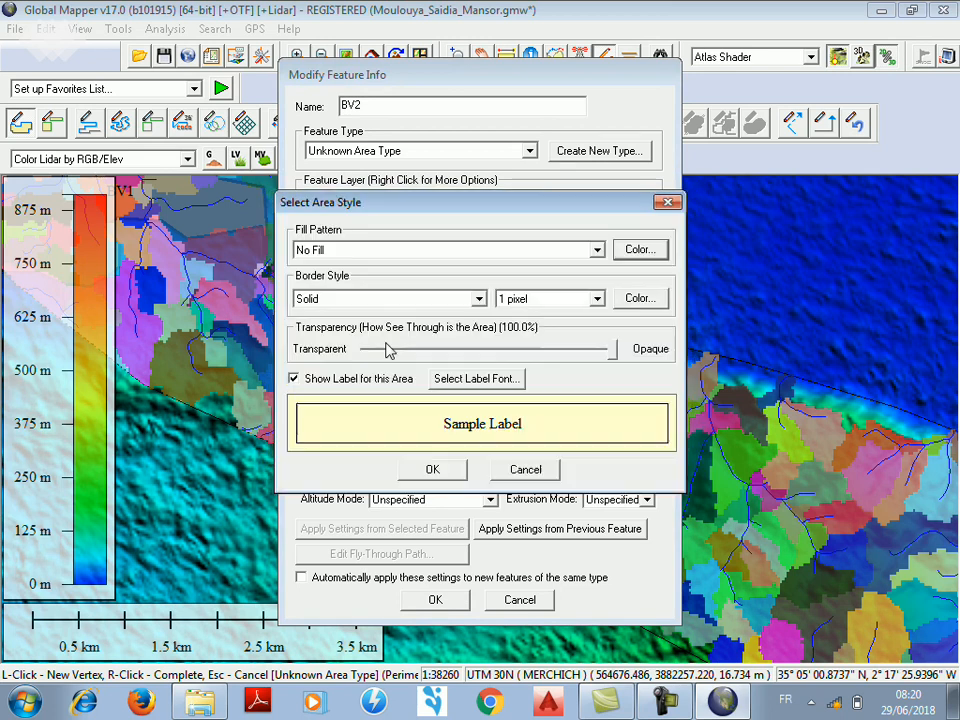
click(463, 255)
click(444, 280)
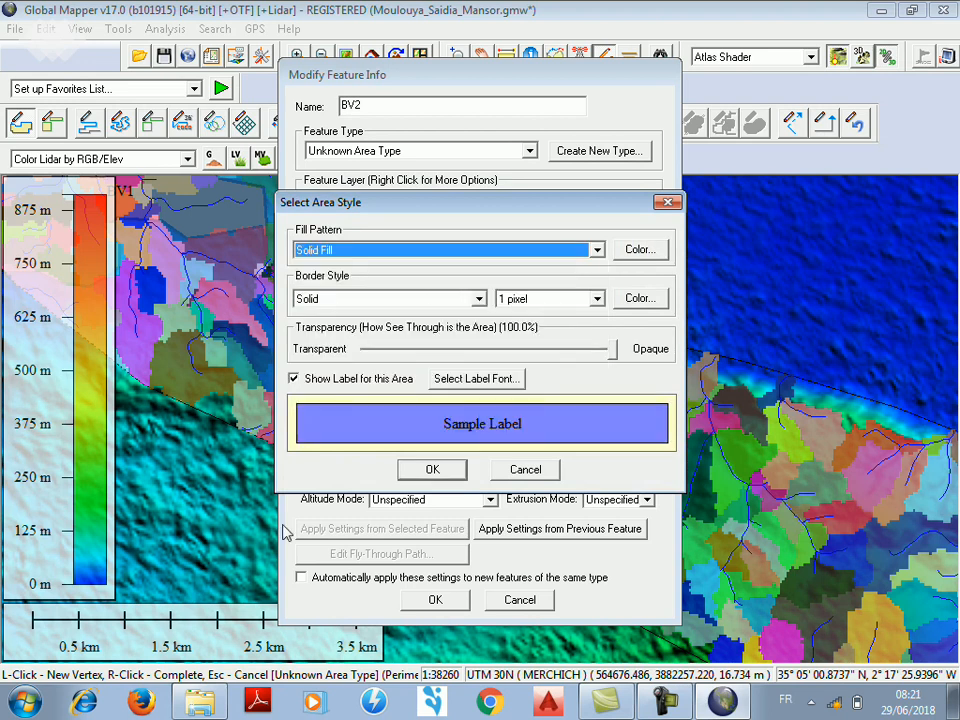
- Set BV2's solid border to 3 pixels wide and apply the style and feature settings
click(587, 302)
click(560, 341)
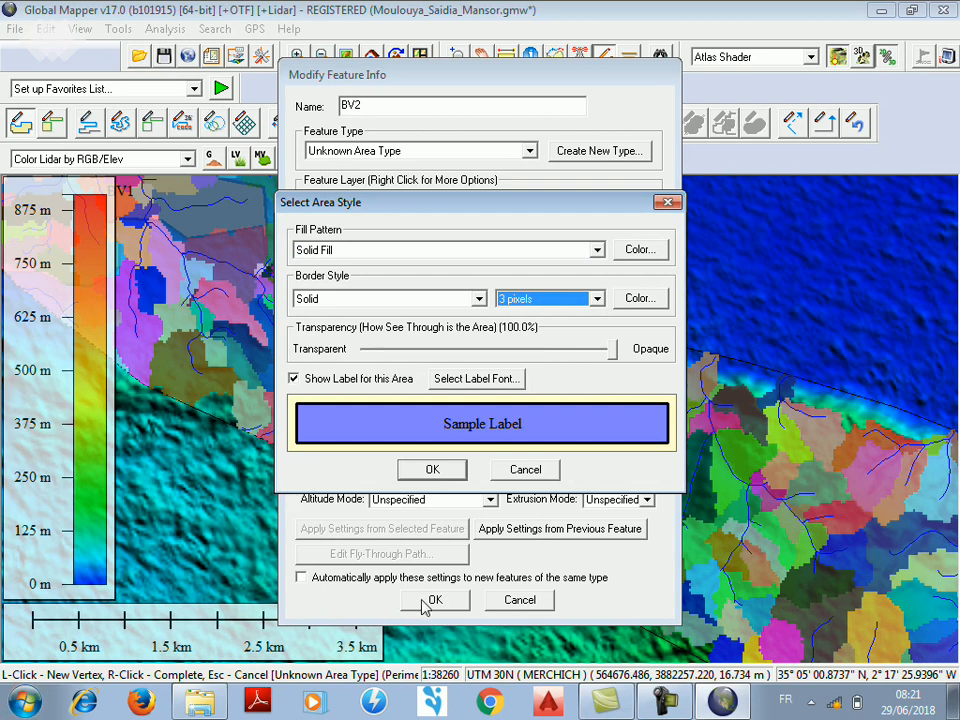
click(436, 479)
click(436, 599)
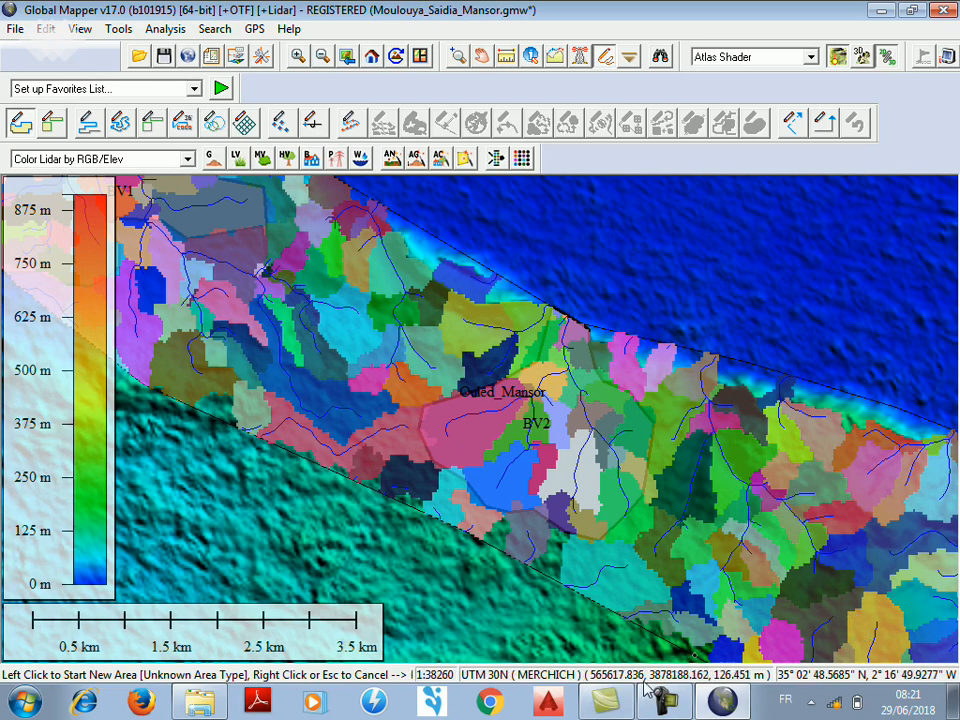
- Outline the basin adjoining BV2 to the east as a new area of about 5 sq km and name it BV3
click(482, 55)
drag(652, 400, 498, 361)
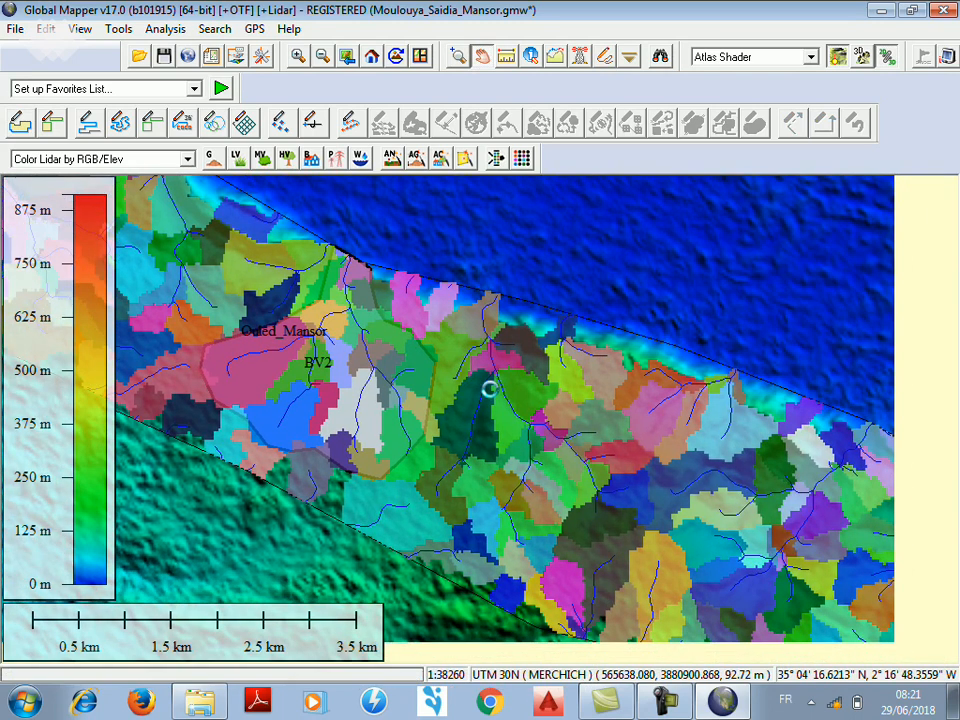
drag(509, 418, 490, 414)
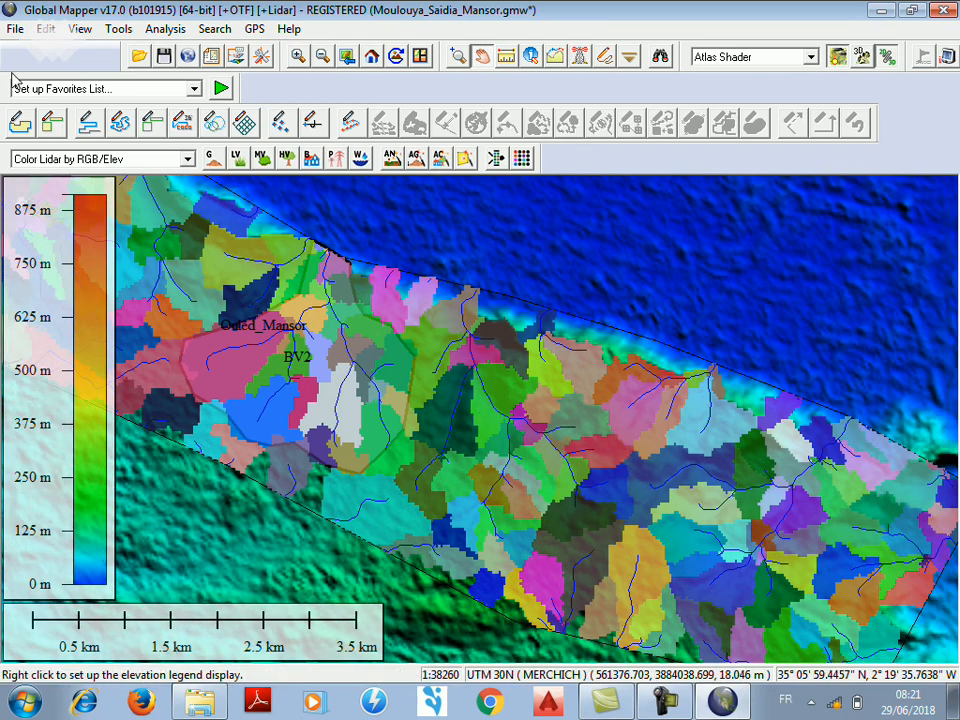
click(20, 118)
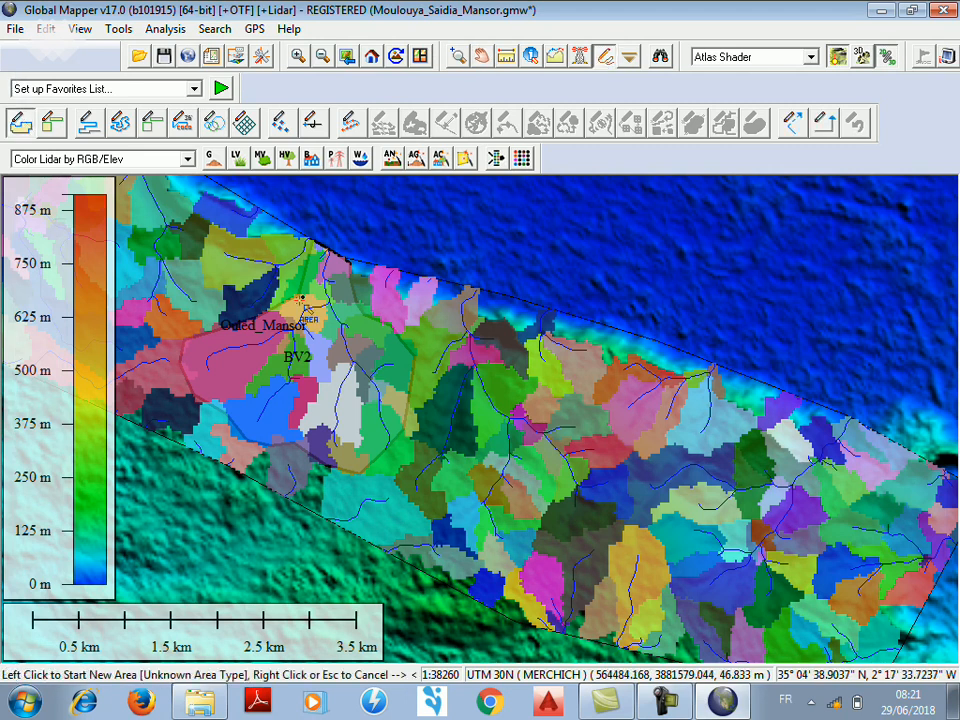
click(466, 288)
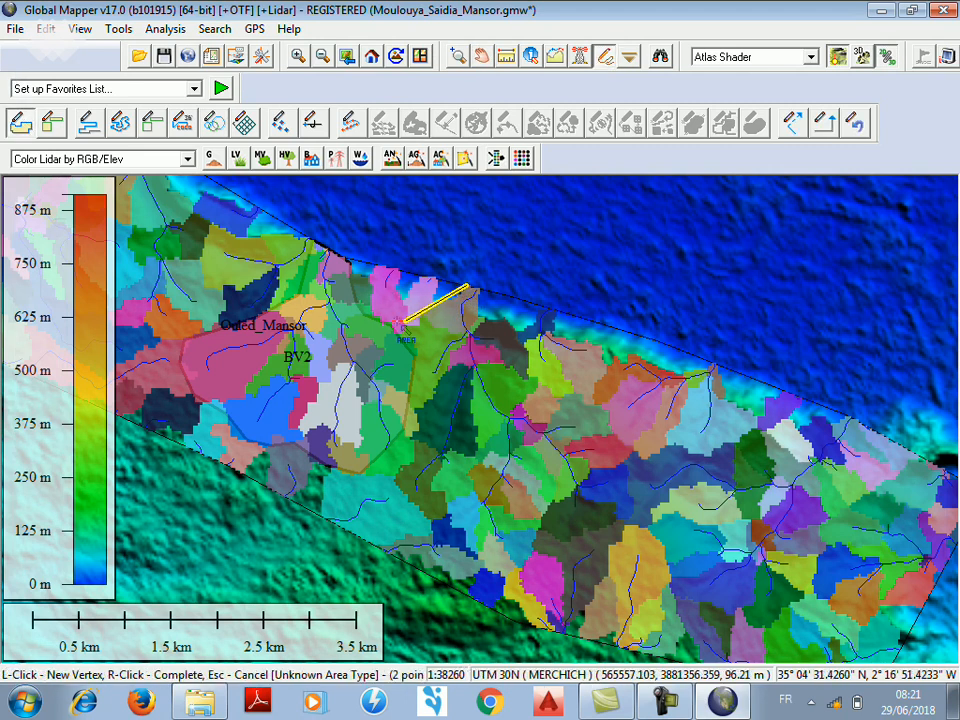
click(395, 328)
click(414, 360)
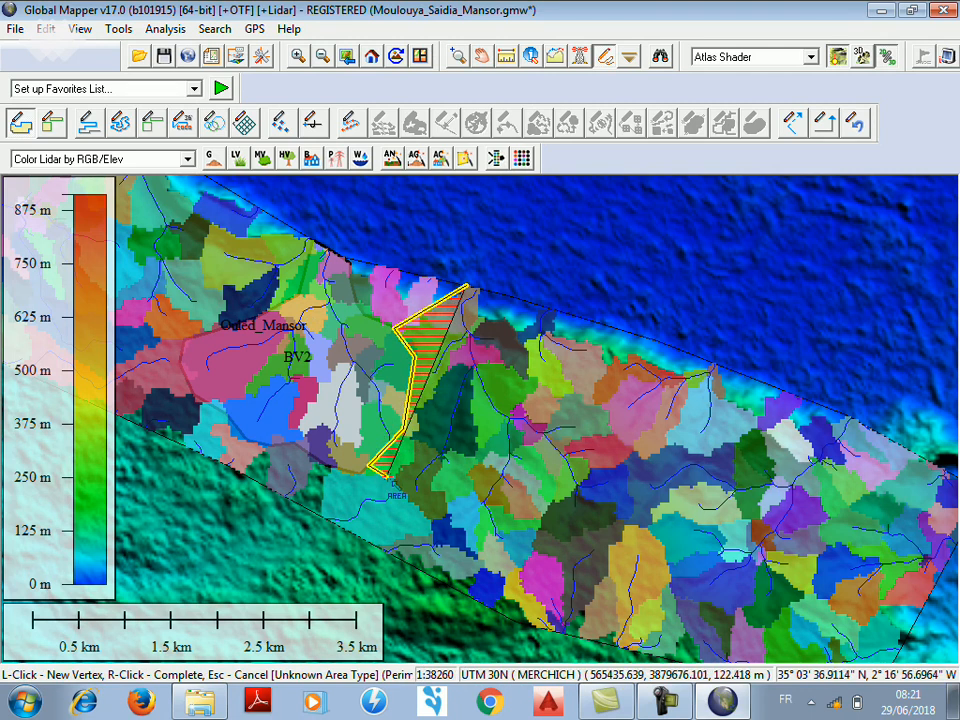
click(370, 465)
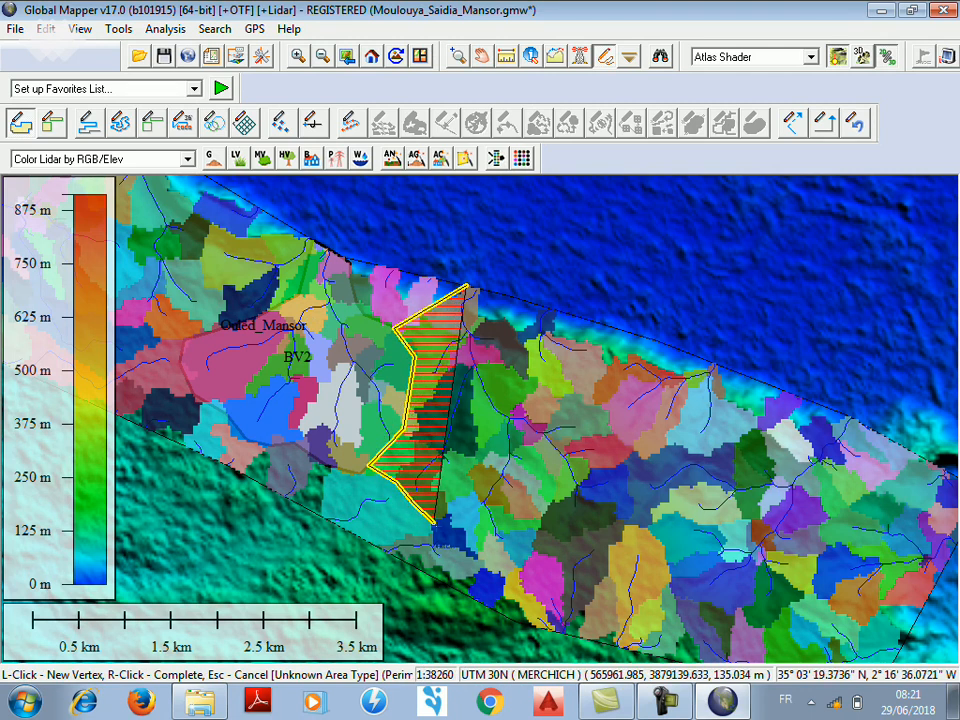
click(443, 545)
click(503, 571)
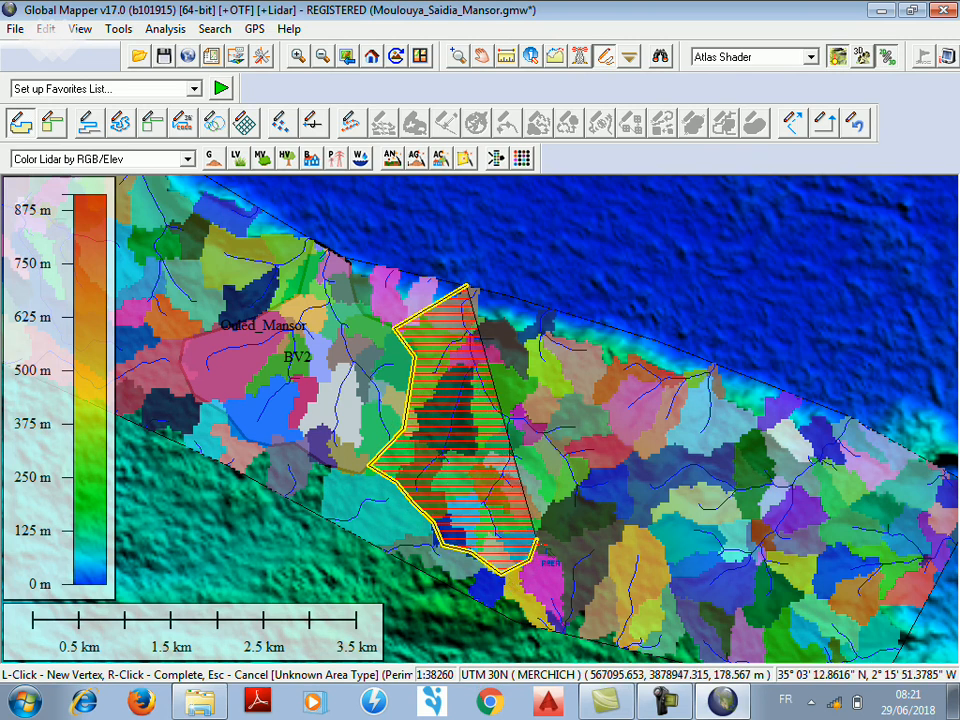
click(539, 551)
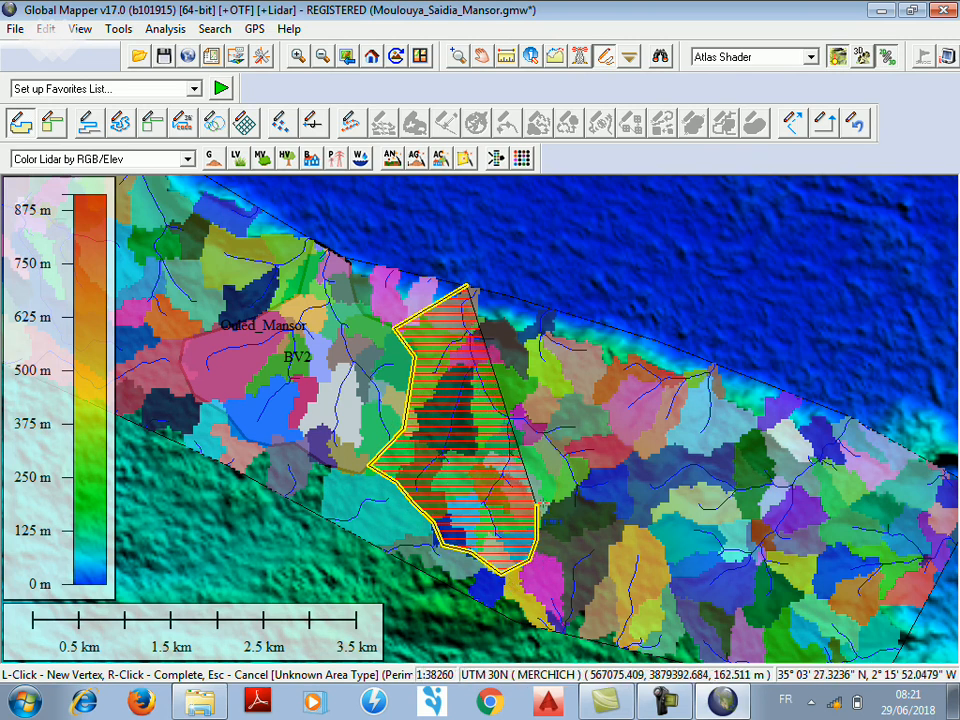
click(552, 503)
click(604, 499)
click(647, 457)
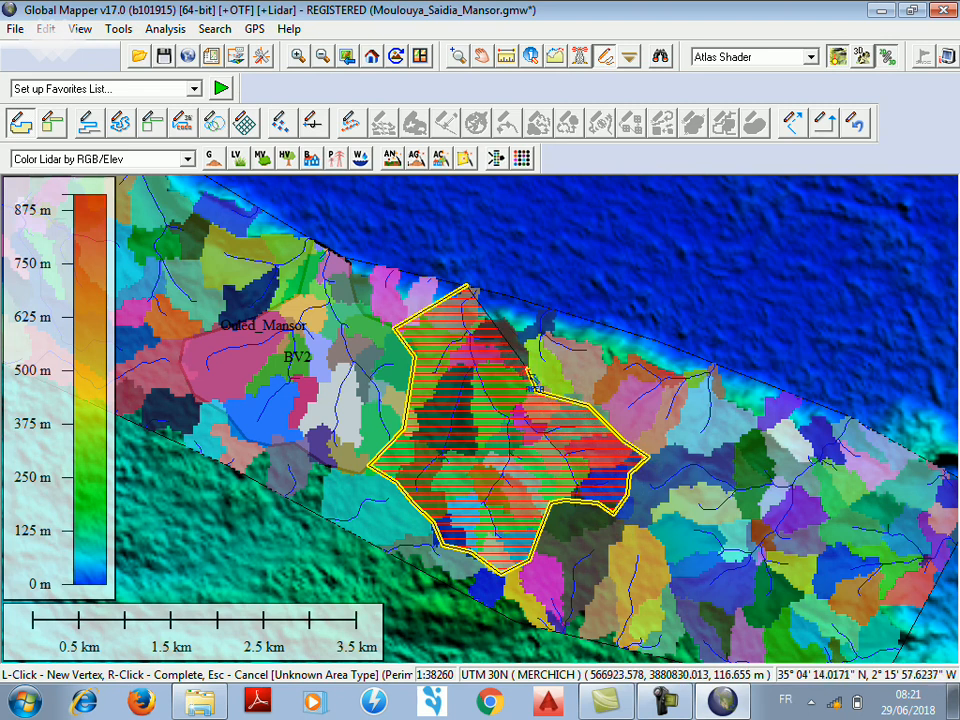
click(510, 322)
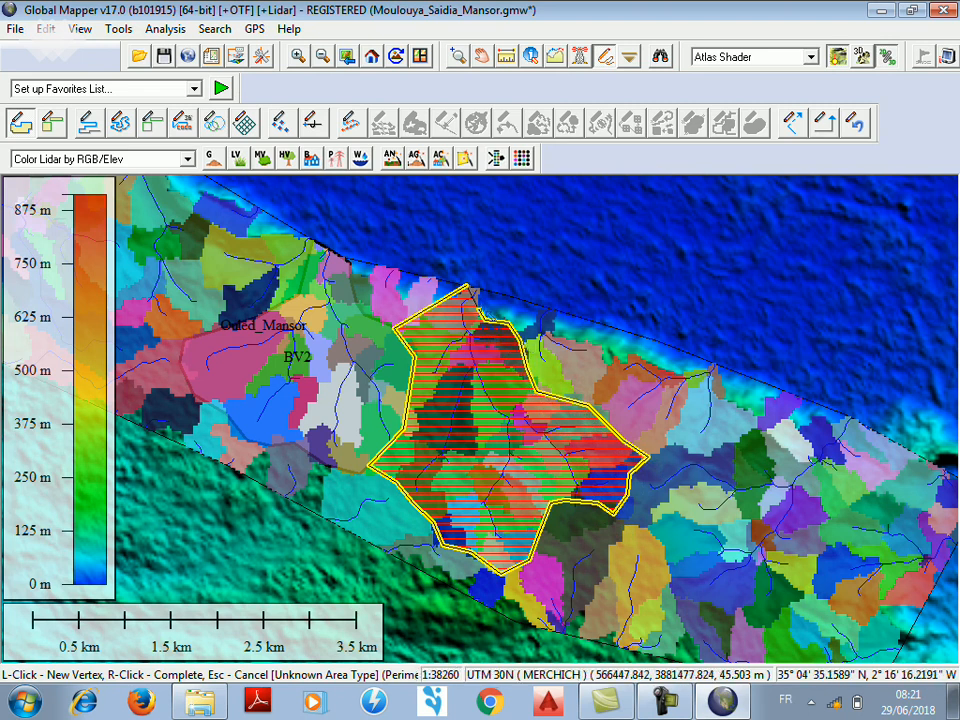
right_click(472, 291)
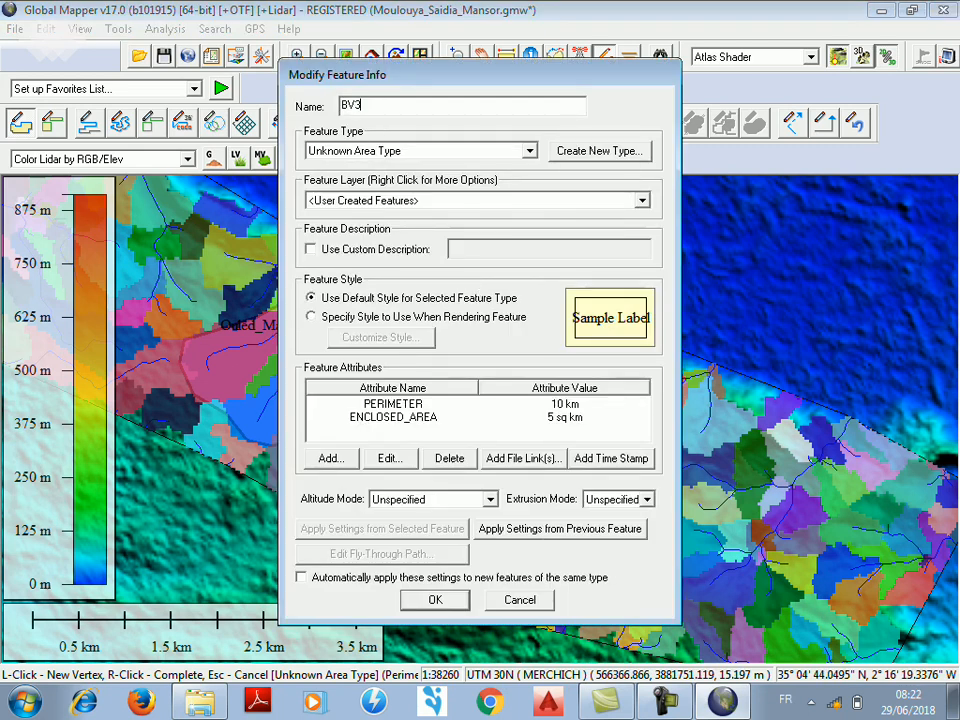
- Give the BV3 area its own rendering style with a solid light pink fill
click(311, 317)
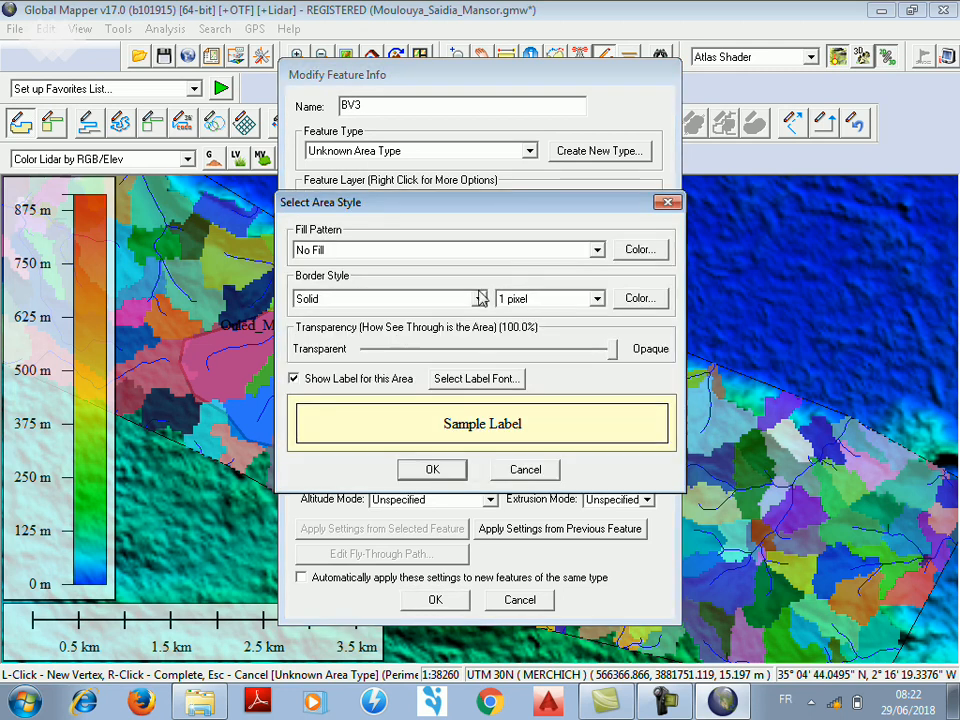
click(597, 251)
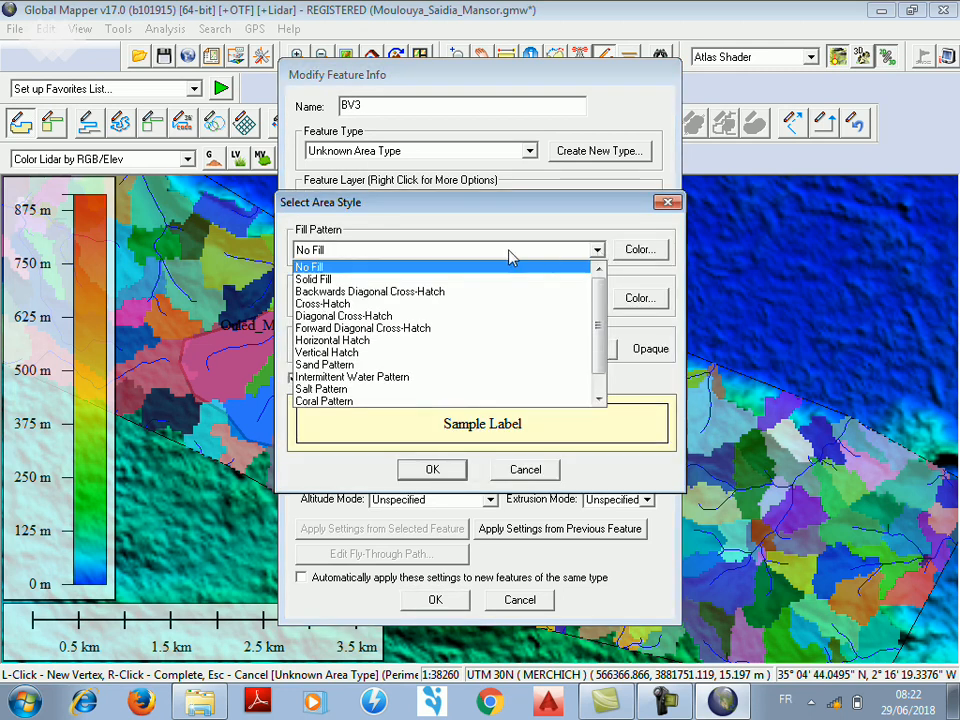
click(322, 280)
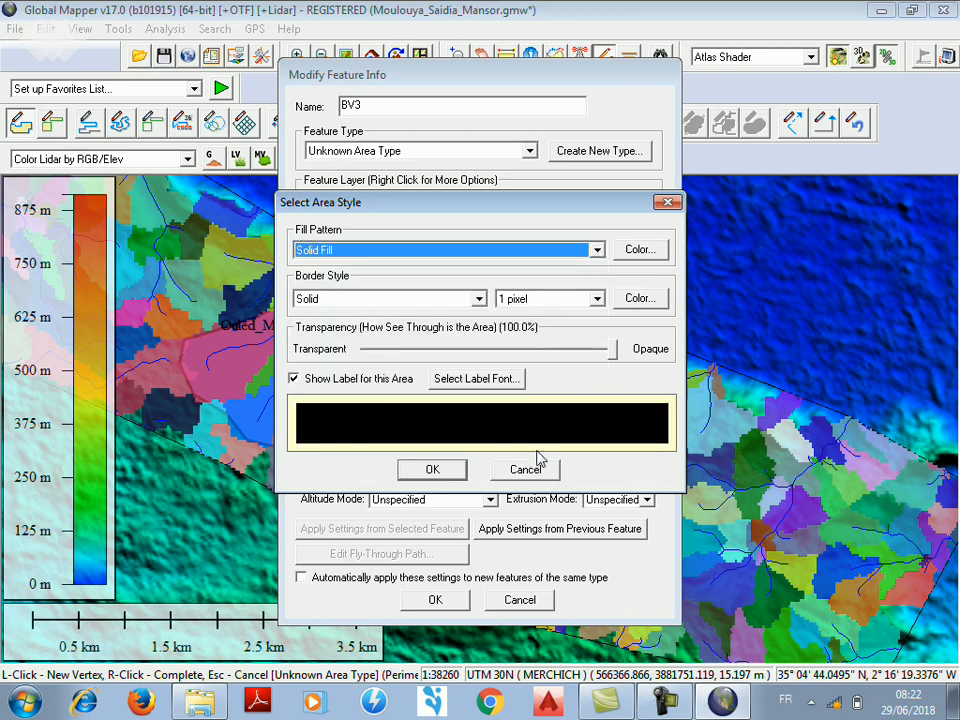
click(639, 249)
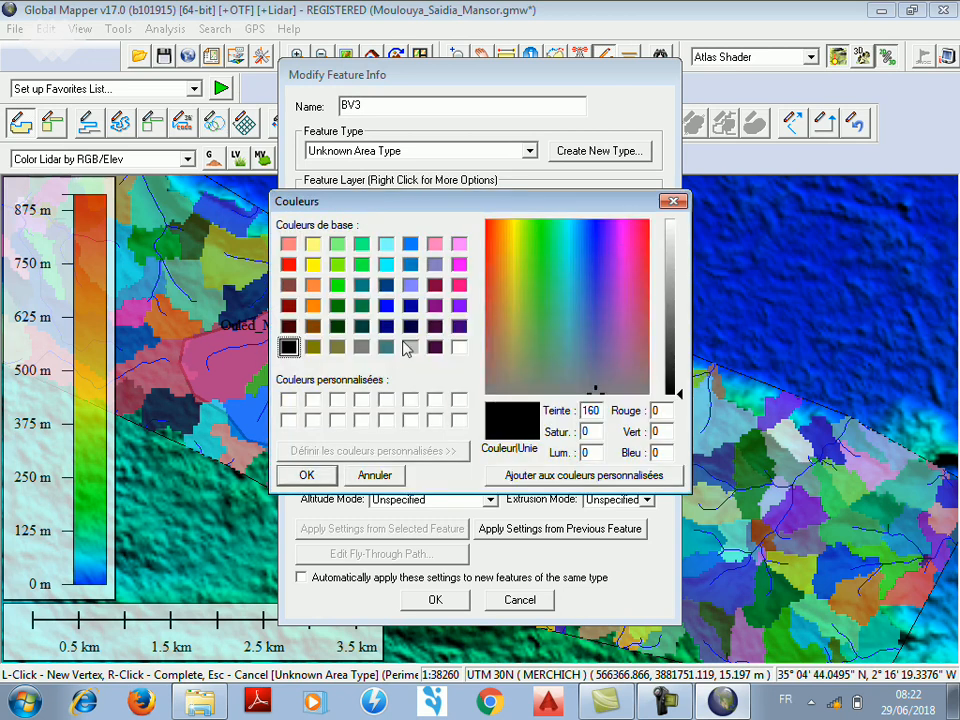
click(459, 243)
click(307, 475)
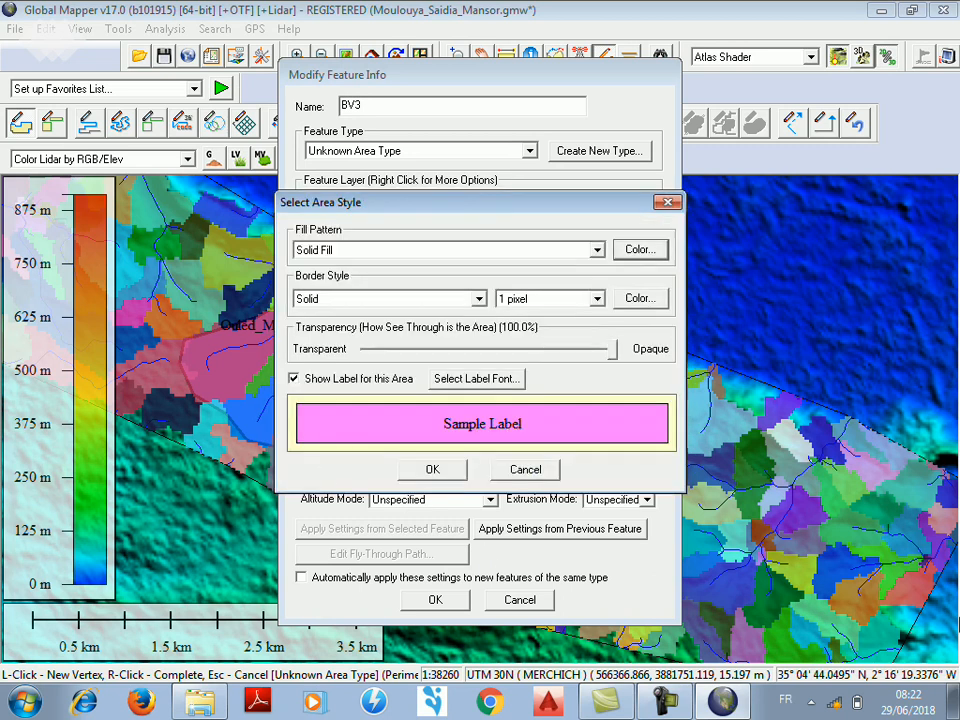
- Set BV3's solid border to 3 pixels wide and apply the style and feature settings
click(596, 299)
click(553, 341)
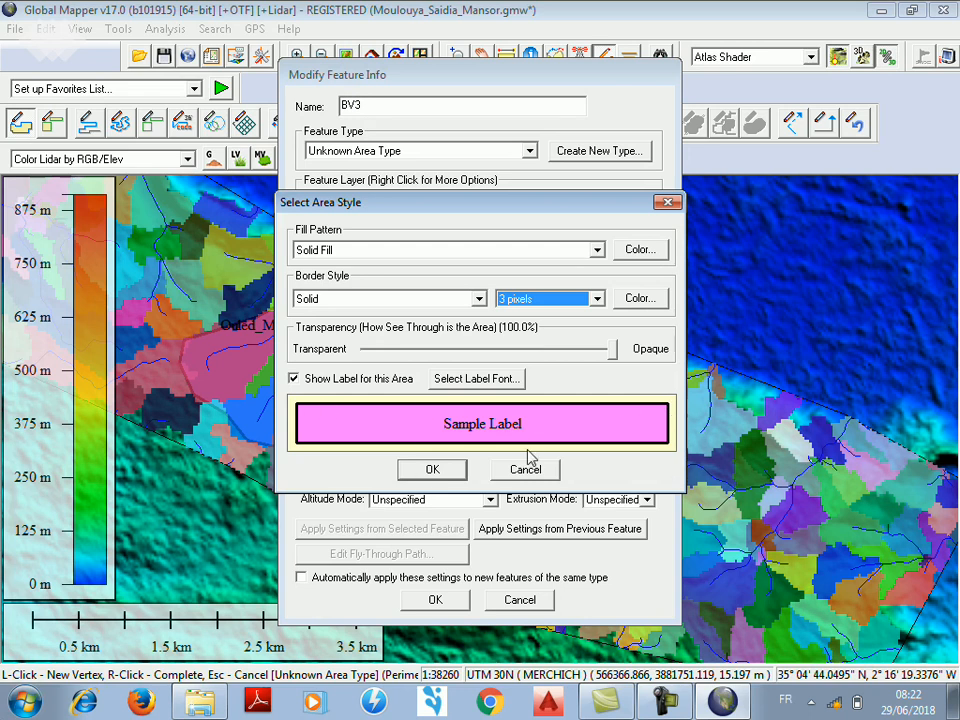
click(431, 469)
click(436, 598)
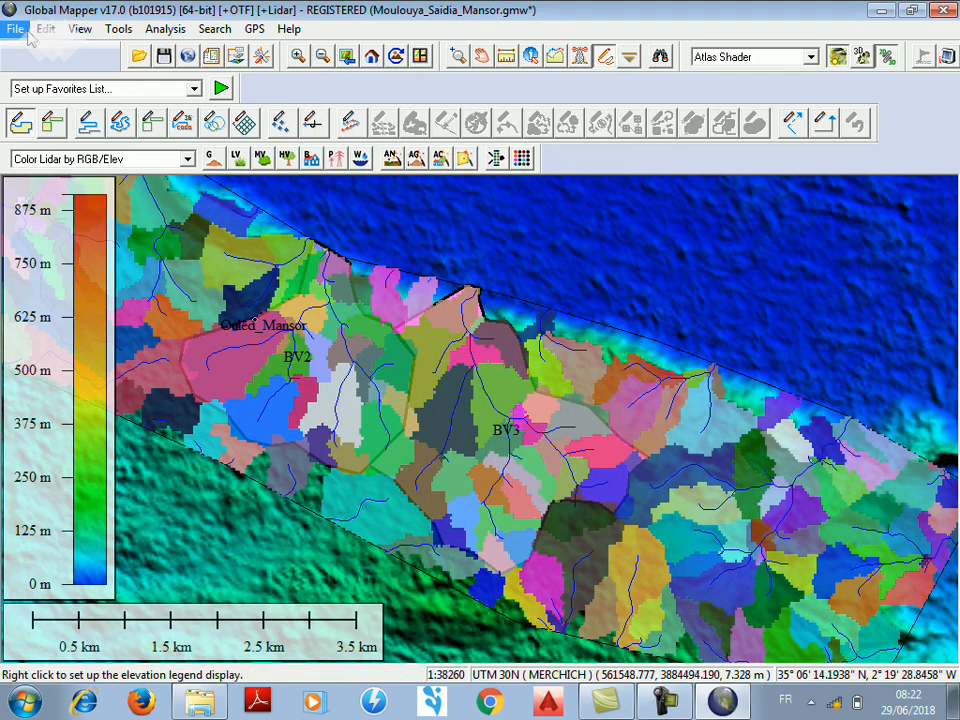
- Hide the DRAINAGE NETWORK (Watershed Areas) layer so only the stream lines and the user-drawn basins are displayed
click(120, 30)
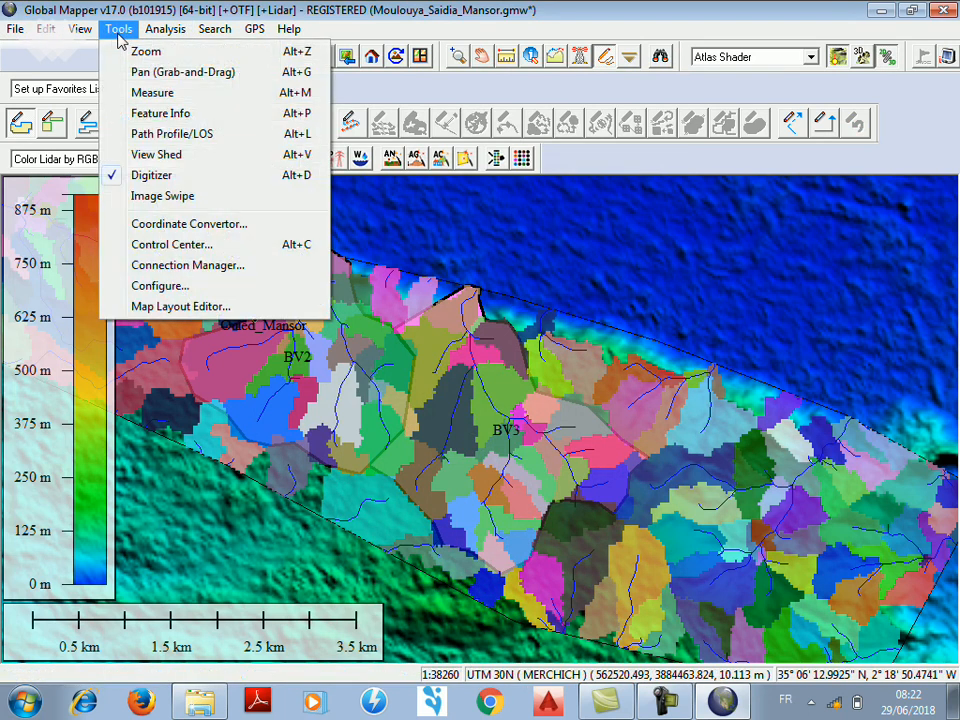
click(187, 249)
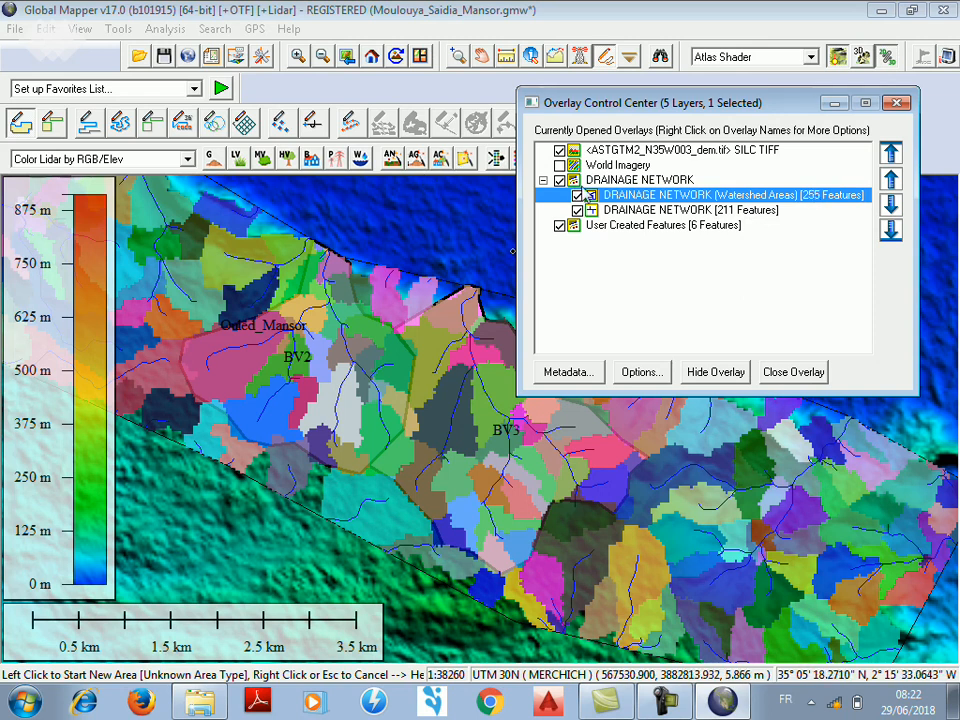
click(578, 196)
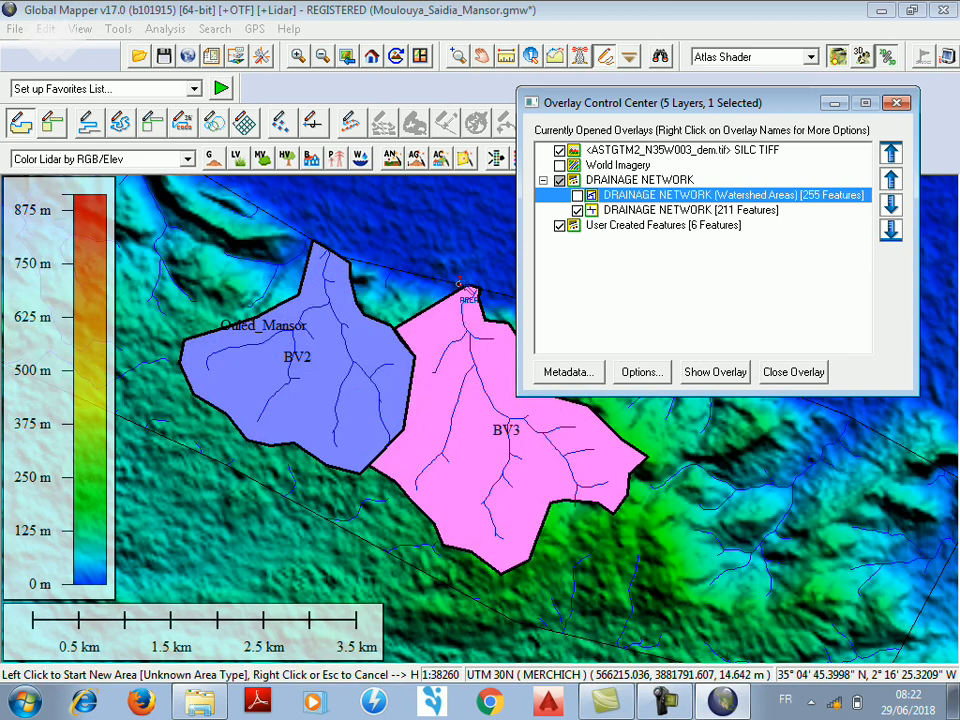
click(897, 102)
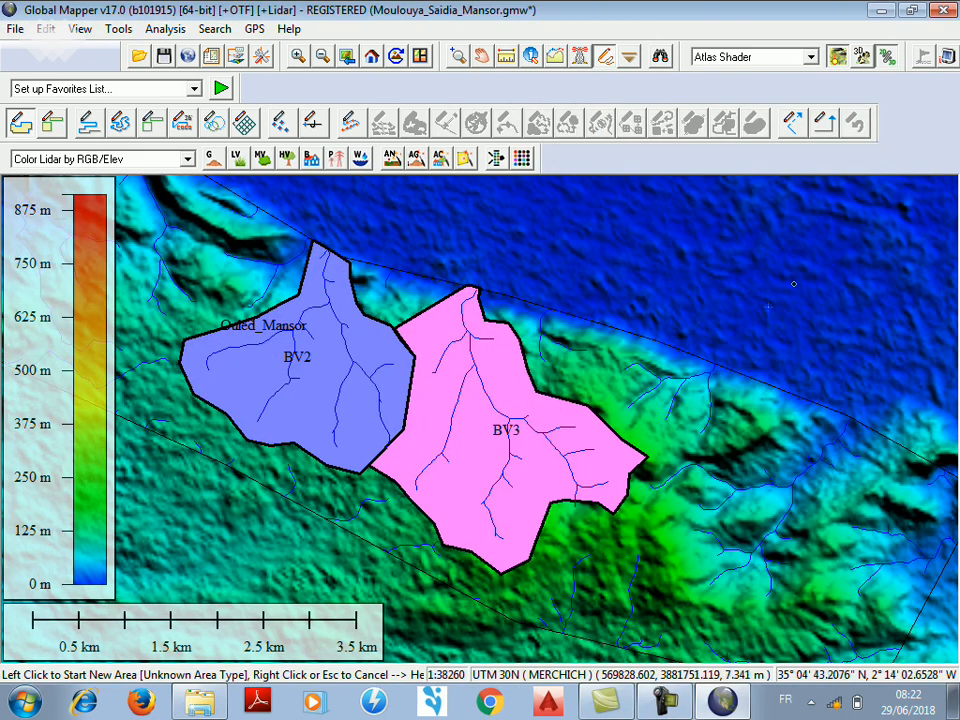
- Examine the delineated basins BV1, BV2 and BV3 with their streams, both close up and in the overall terrain view
click(481, 57)
drag(508, 313, 626, 333)
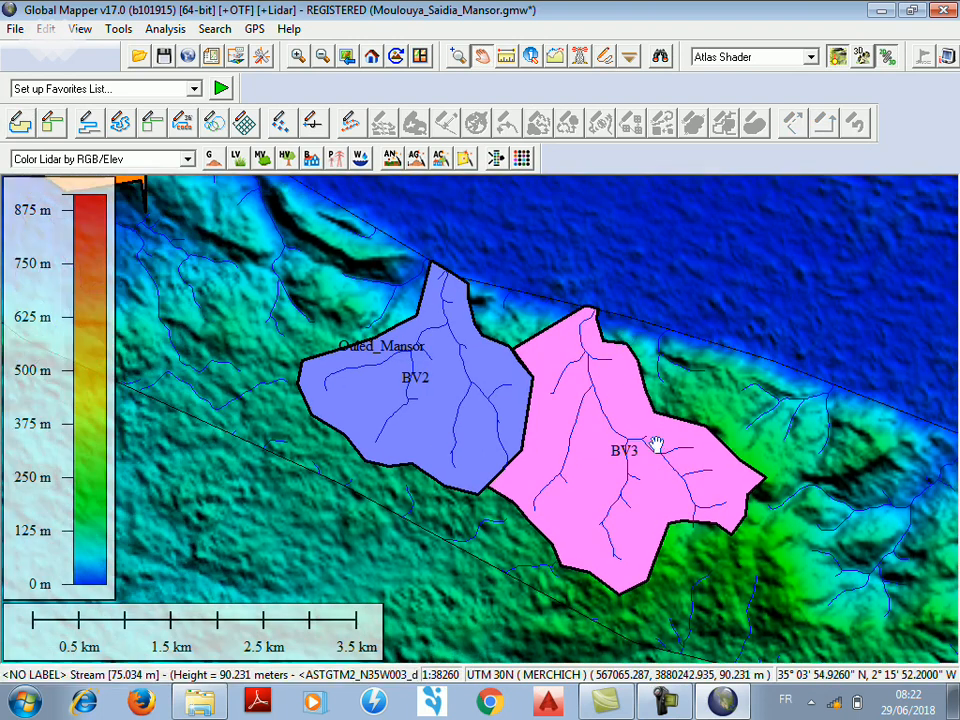
scroll(654, 448, up, 2)
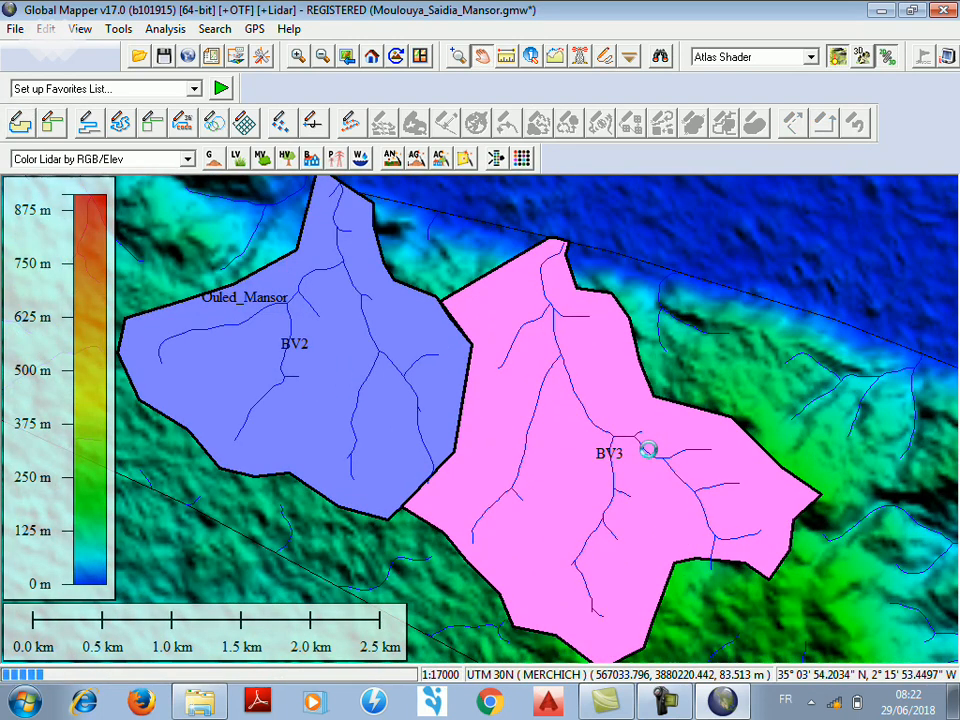
scroll(648, 450, up, 1)
scroll(648, 450, up, 1)
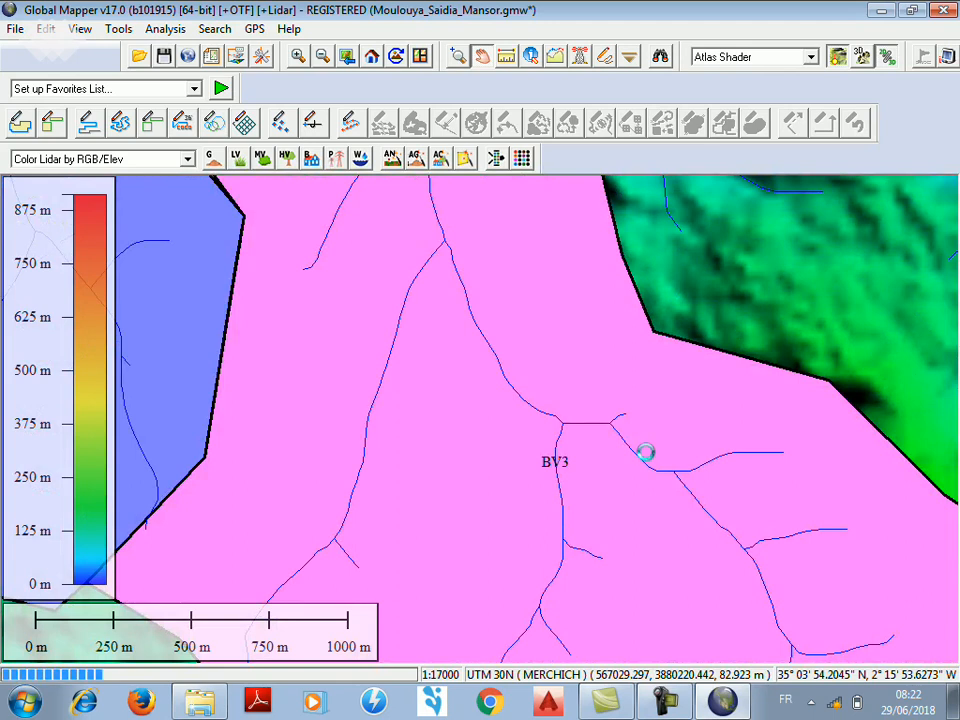
scroll(645, 452, down, 2)
scroll(618, 479, down, 2)
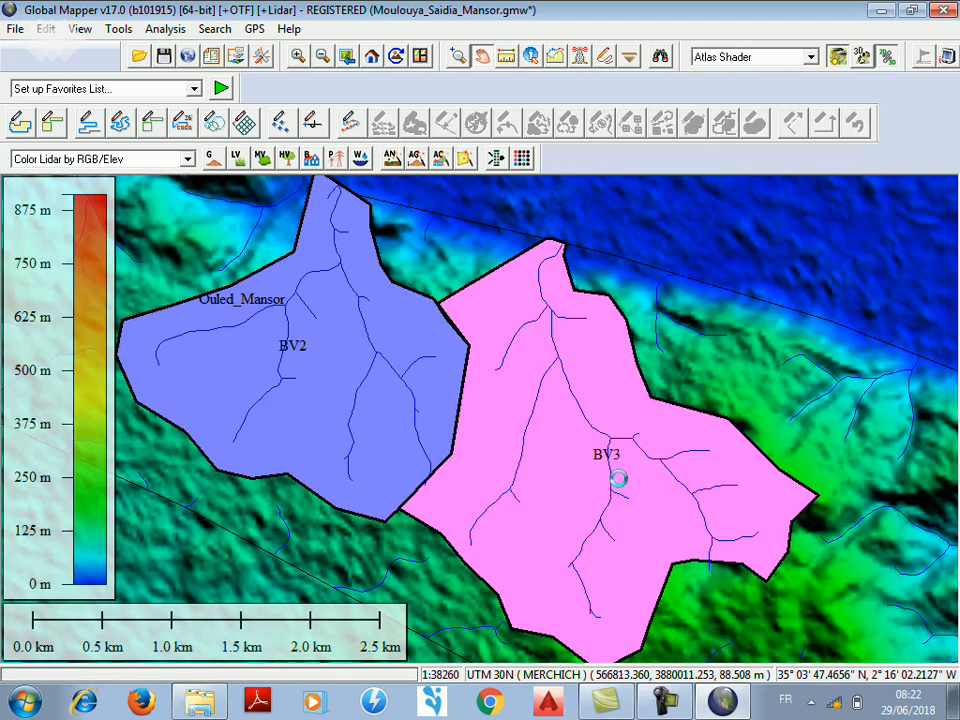
scroll(618, 479, down, 1)
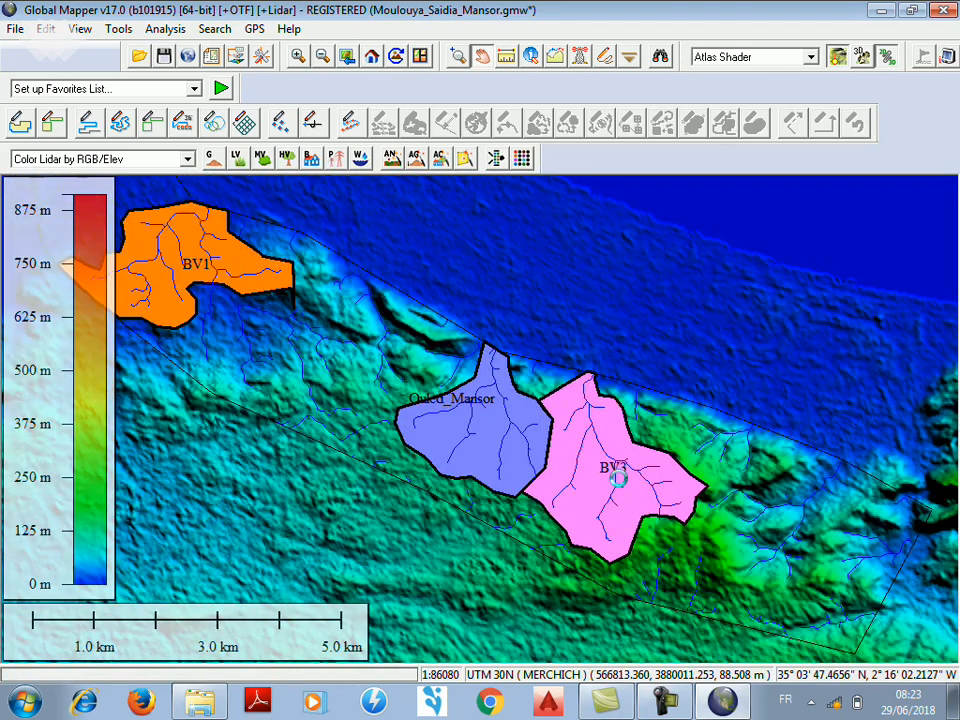
scroll(618, 479, down, 1)
scroll(618, 479, down, 1)
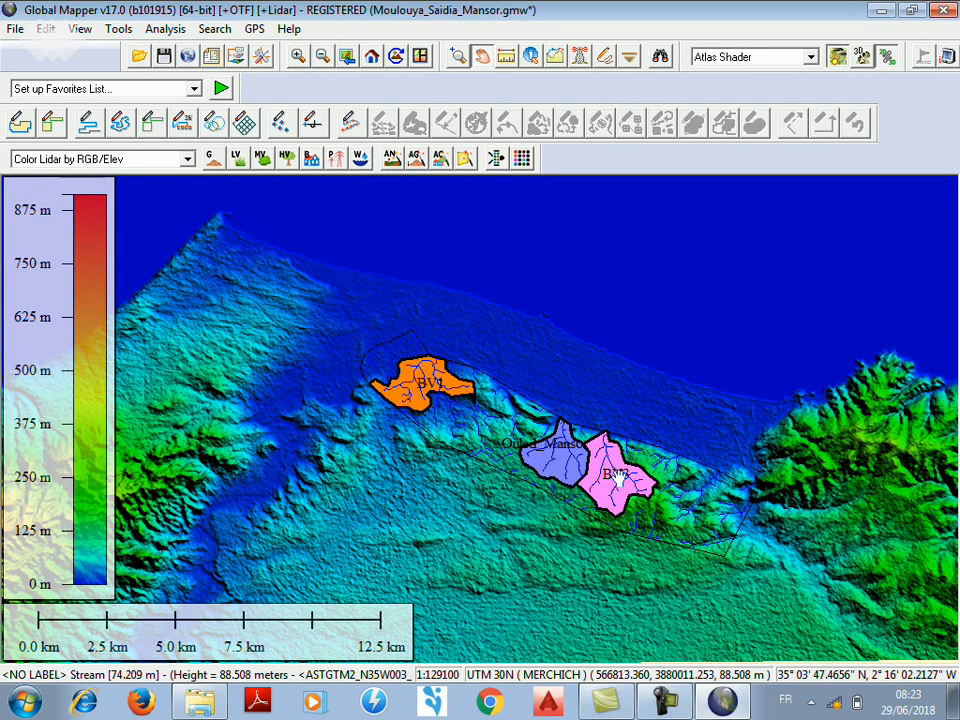
scroll(618, 479, up, 1)
scroll(618, 479, up, 1)
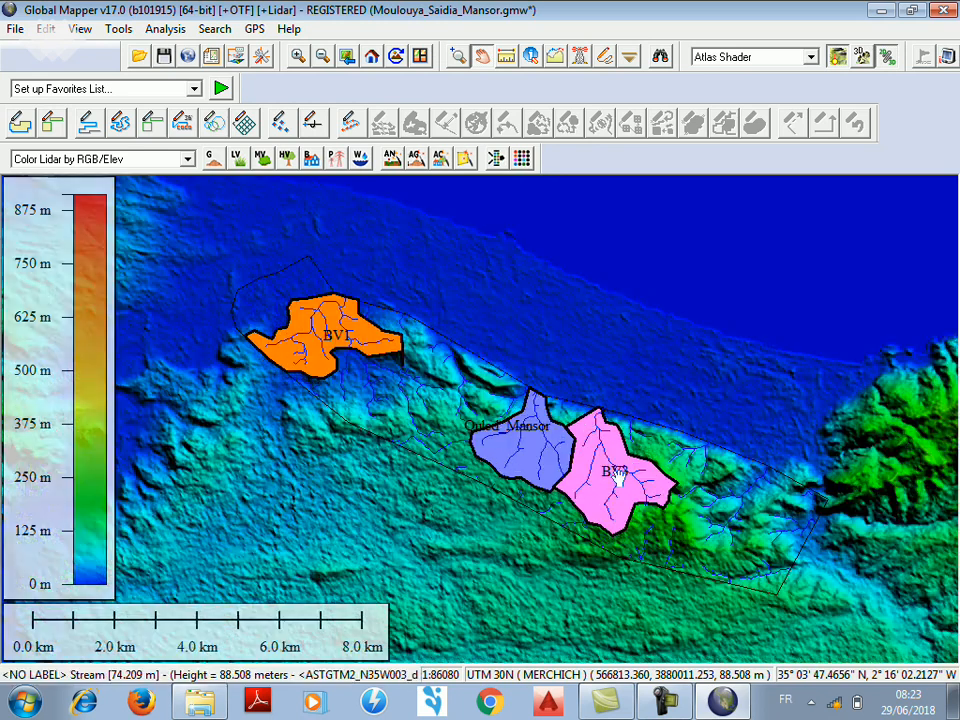
scroll(513, 390, up, 1)
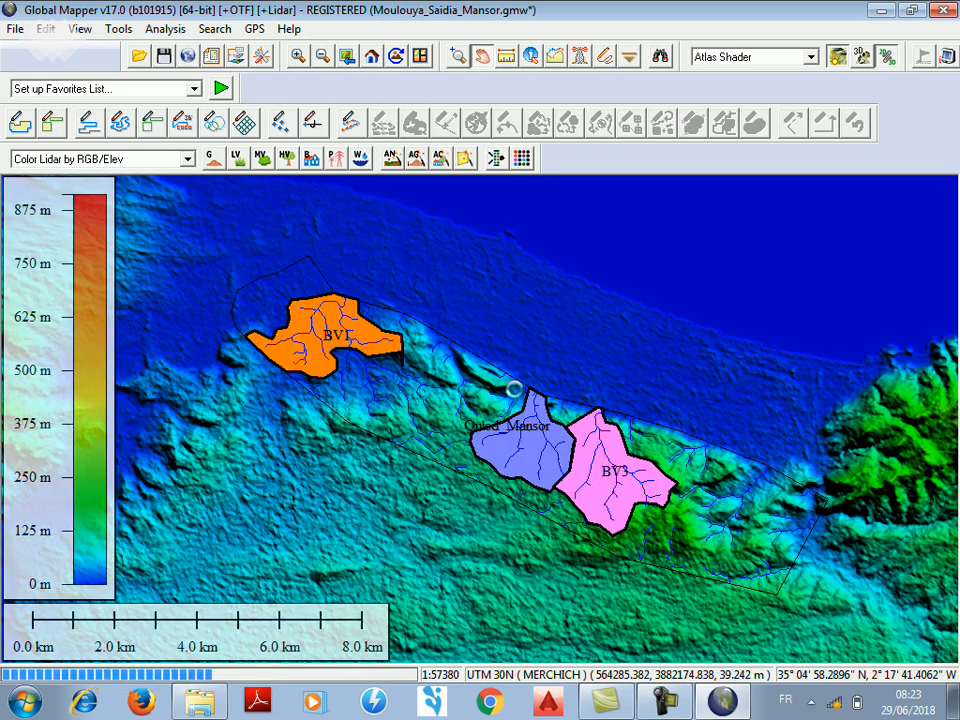
drag(495, 395, 514, 454)
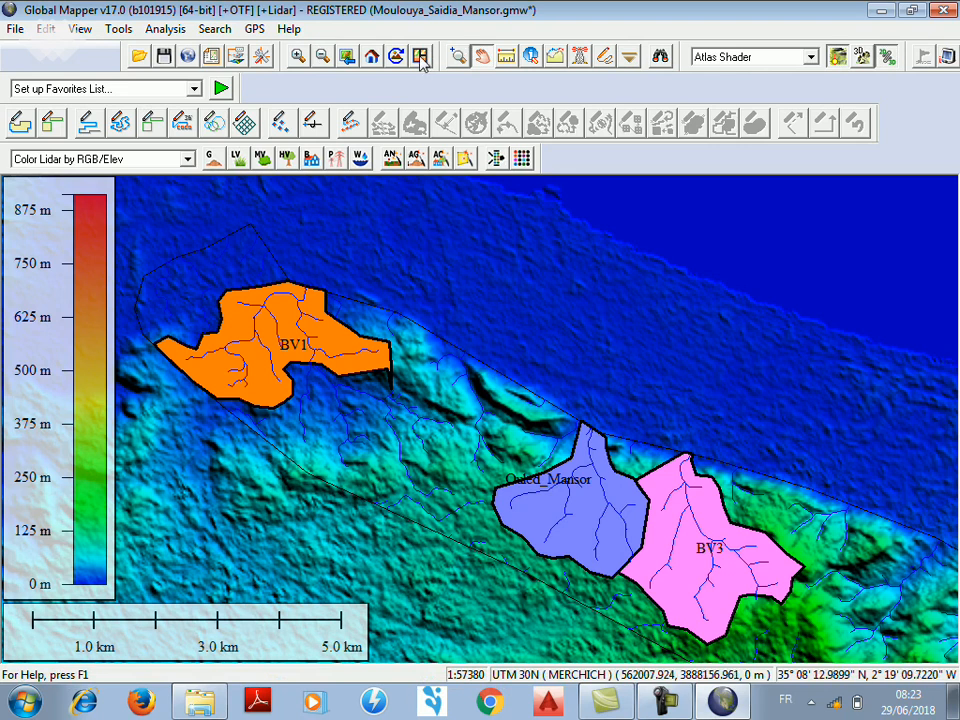
click(665, 702)
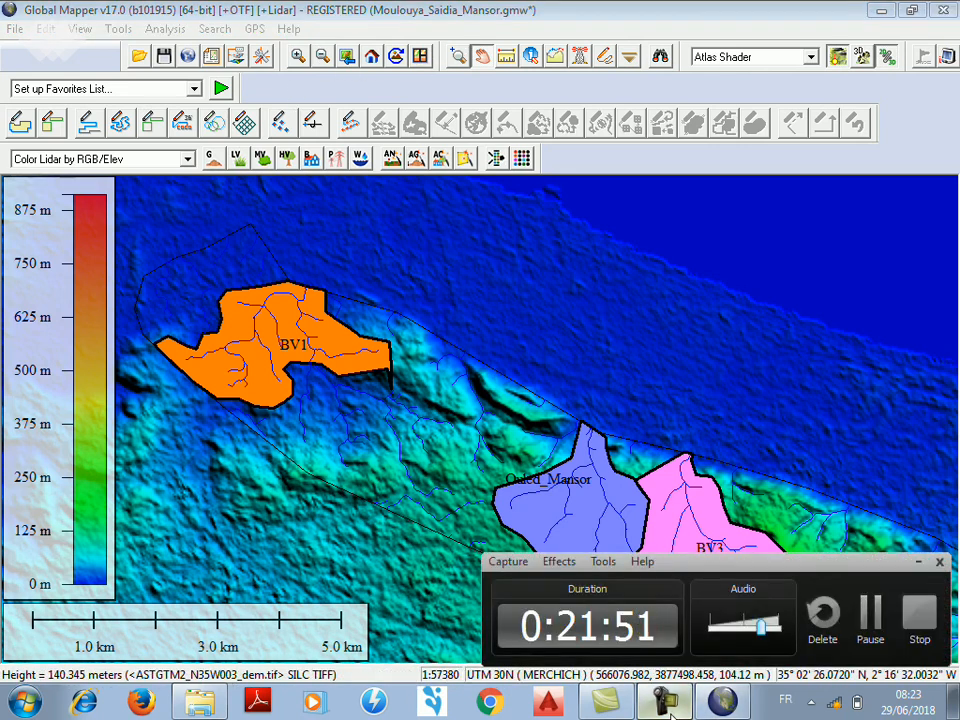
click(670, 712)
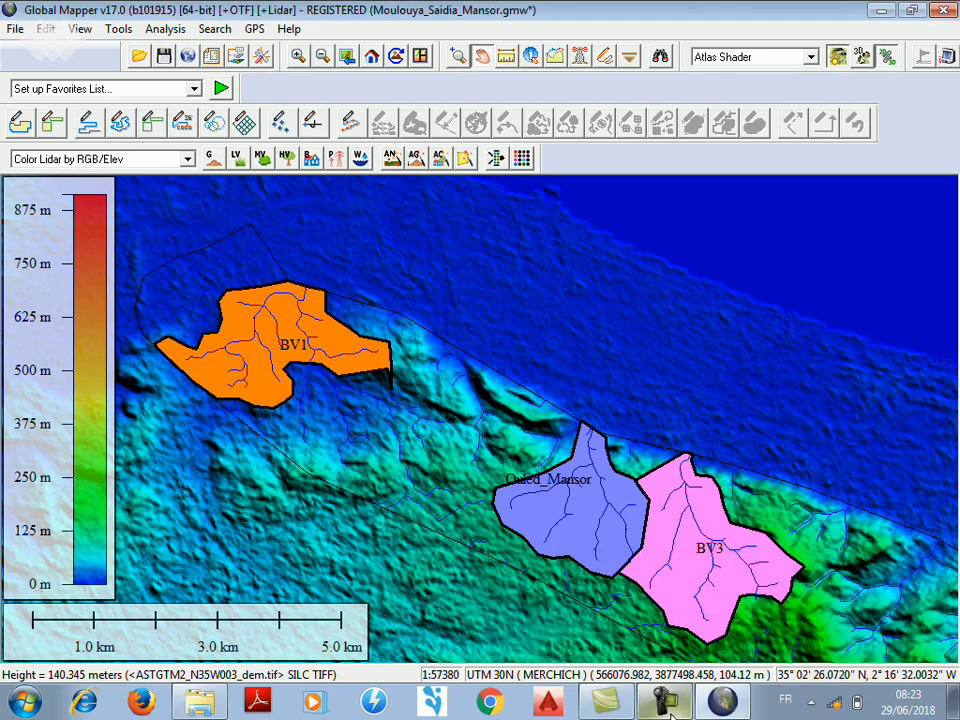